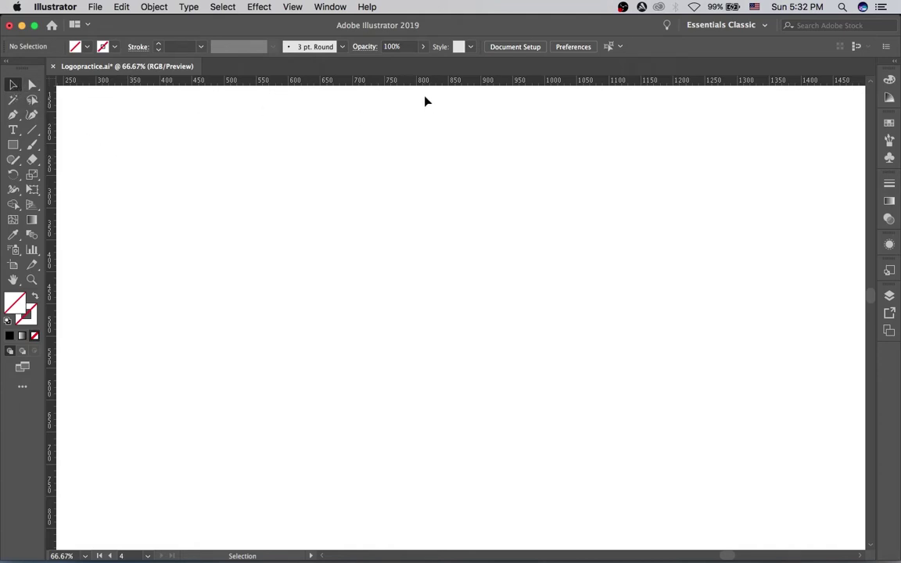
Place a horizontal guide across the artboard near the top
left_click_drag(422, 82, 447, 177)
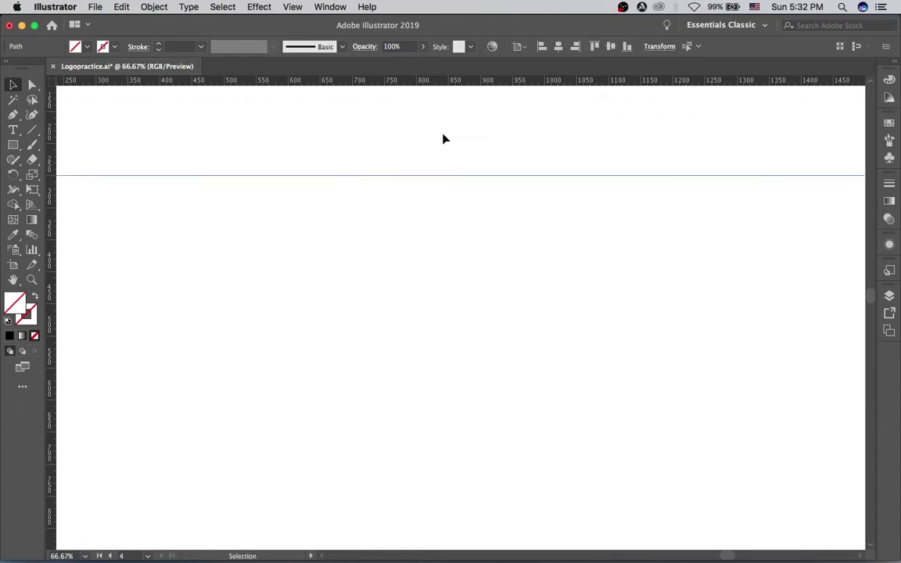
left_click(476, 195)
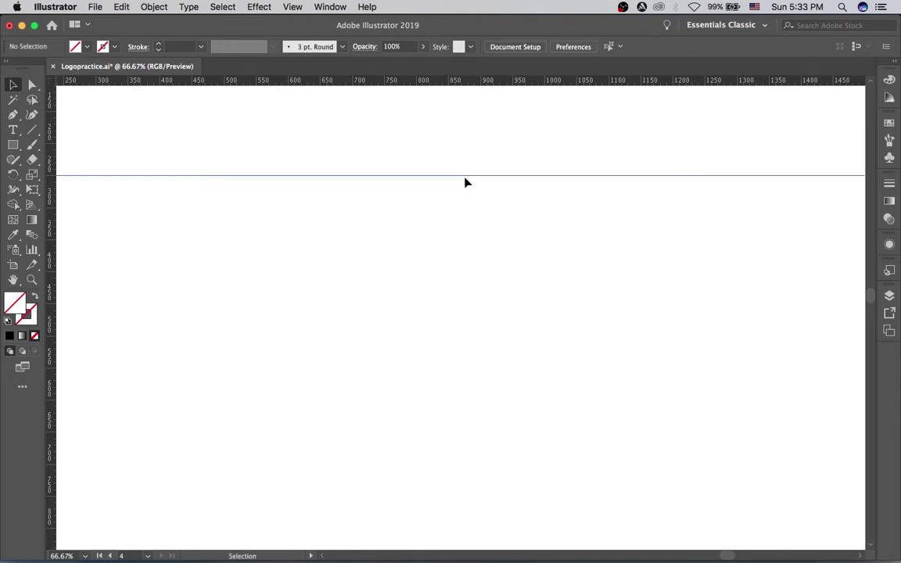
mouse_move(464, 177)
left_mouse_down()
mouse_move(469, 163)
mouse_move(467, 177)
left_mouse_up()
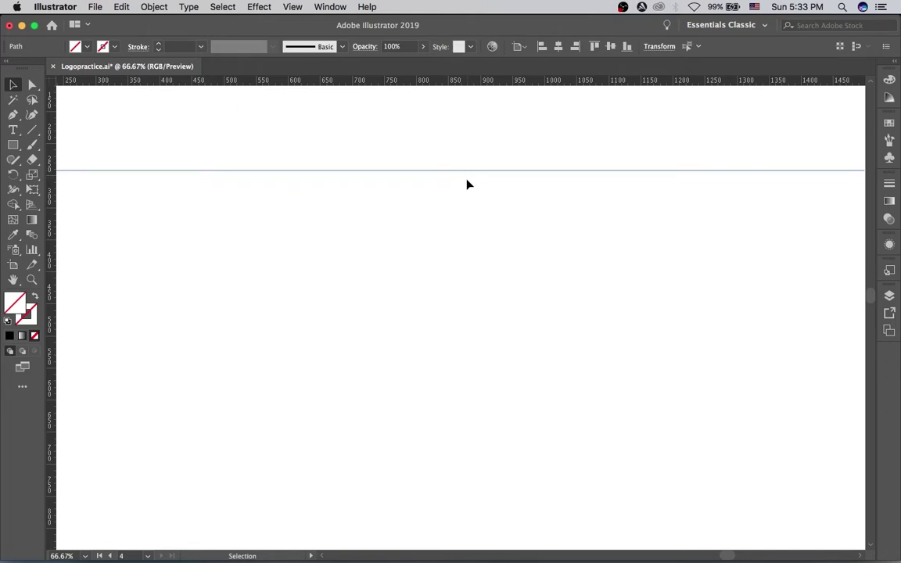
Copy the guide 304 px straight down (Horizontal 0, Vertical 304 px)
key("Return")
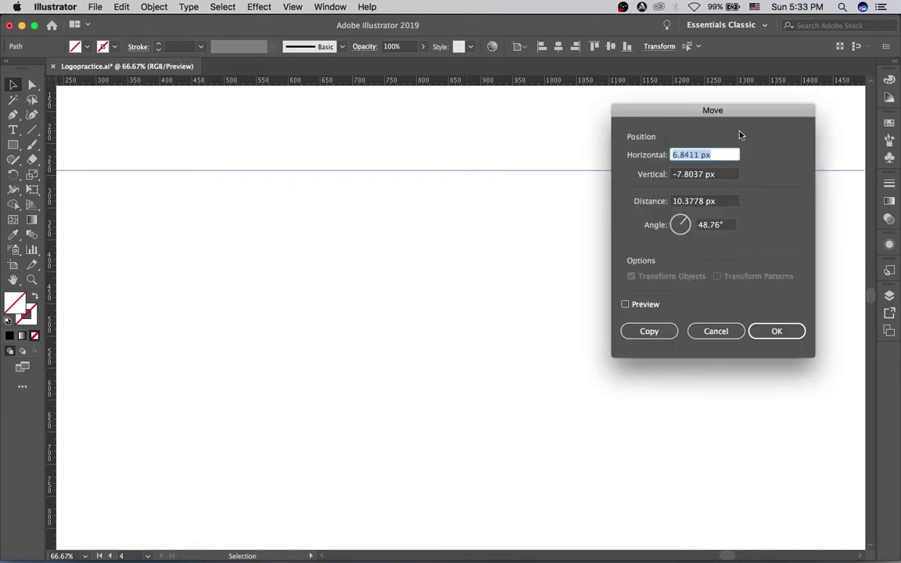
type("0")
key("Tab")
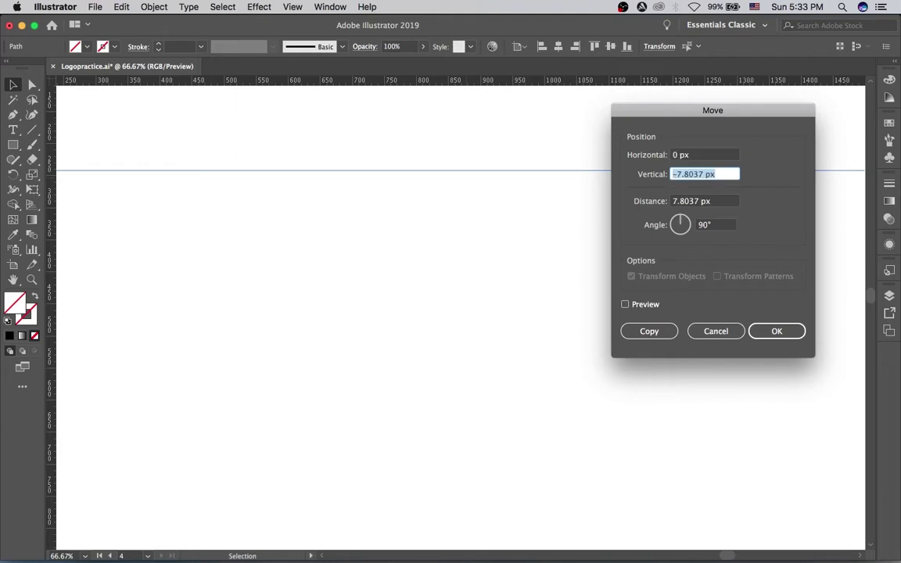
type("304")
key("Tab")
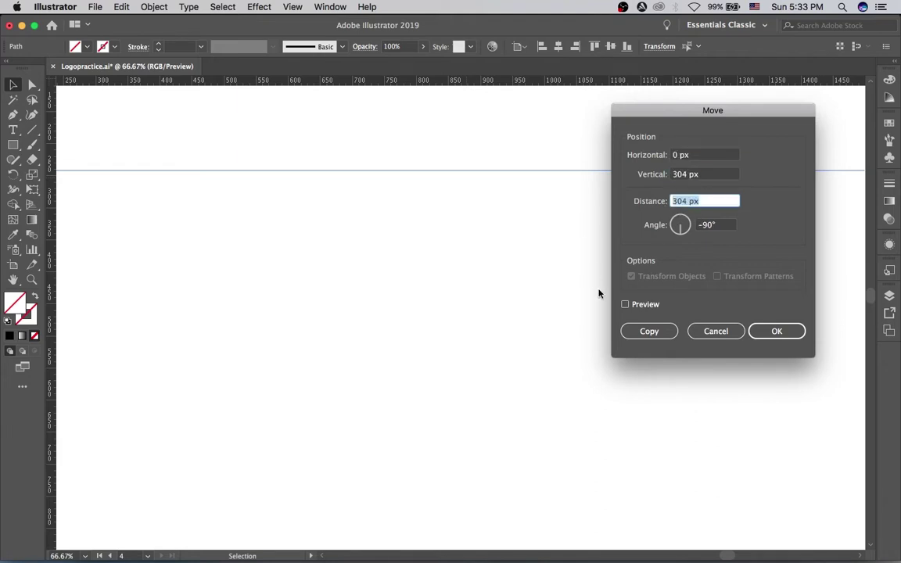
left_click(636, 306)
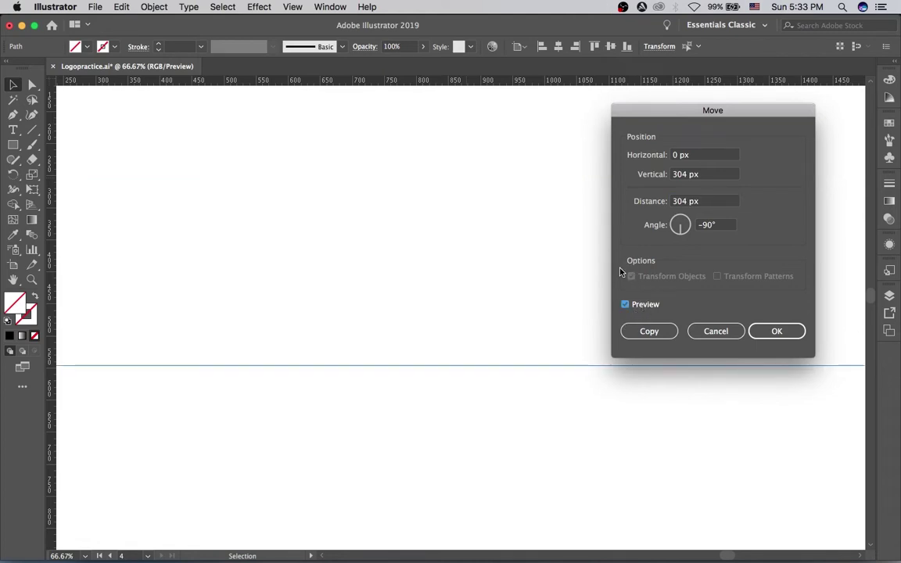
left_click(650, 332)
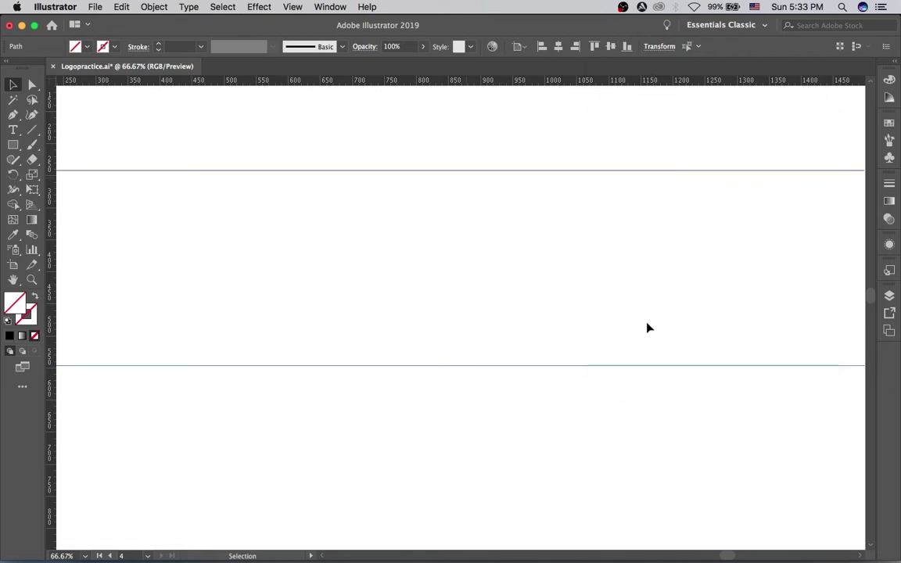
Lock both guides with View > Guides > Lock Guides and select the Ellipse Tool
left_click(494, 269)
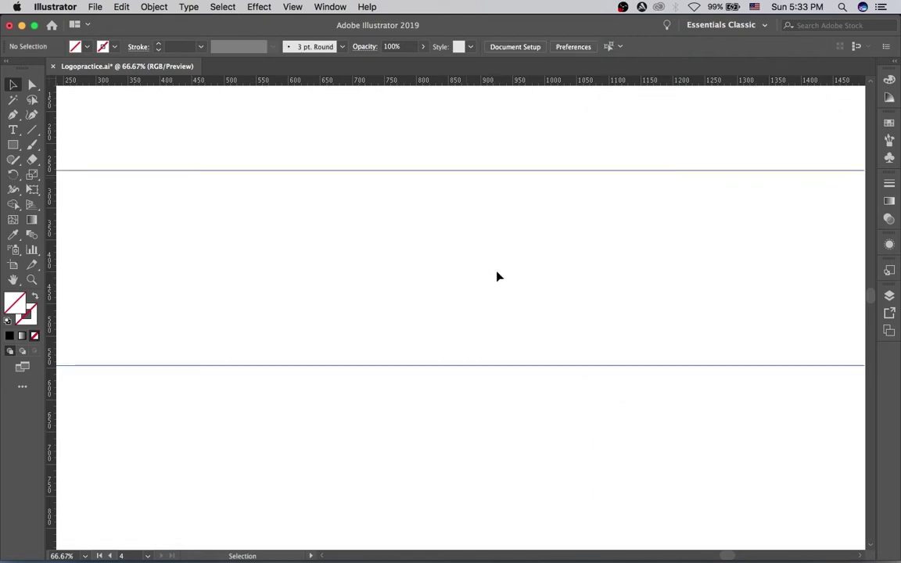
left_click(292, 6)
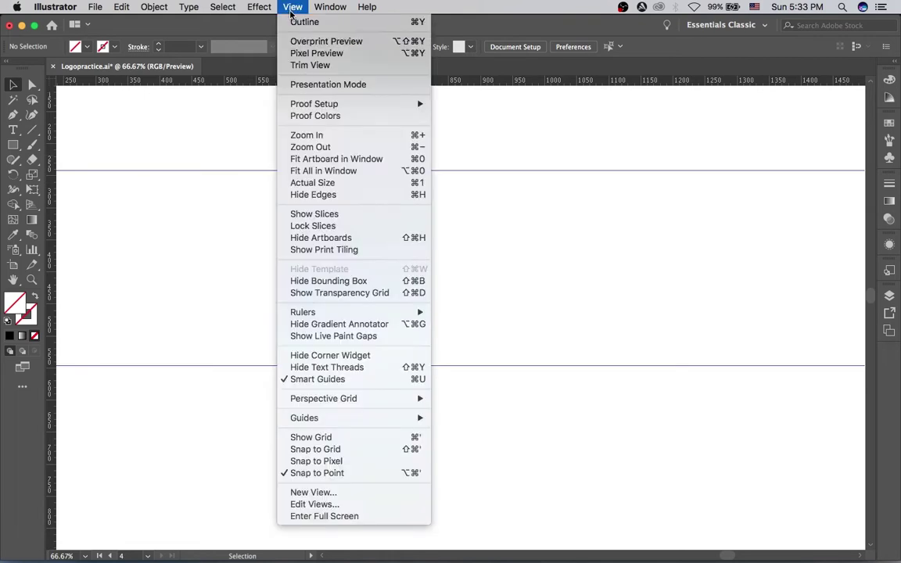
mouse_move(388, 417)
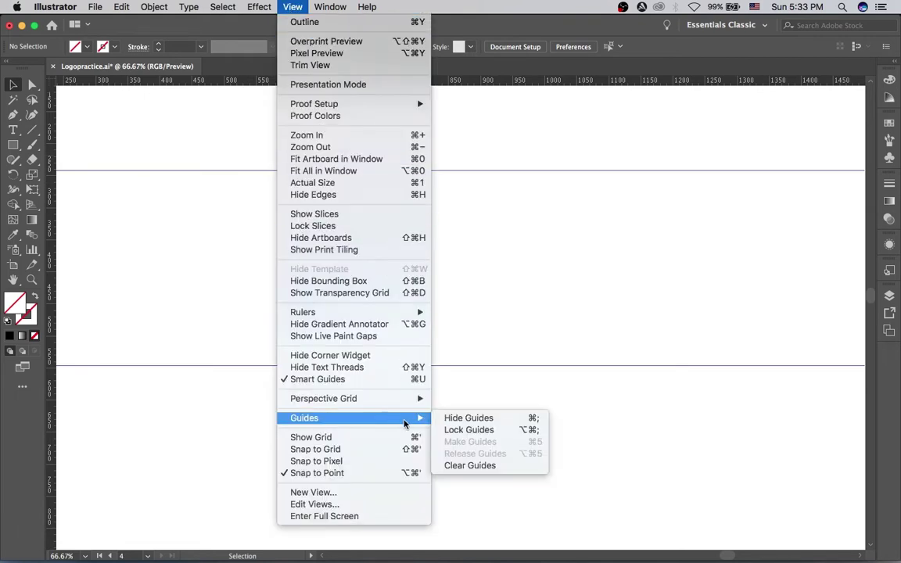
left_click(450, 430)
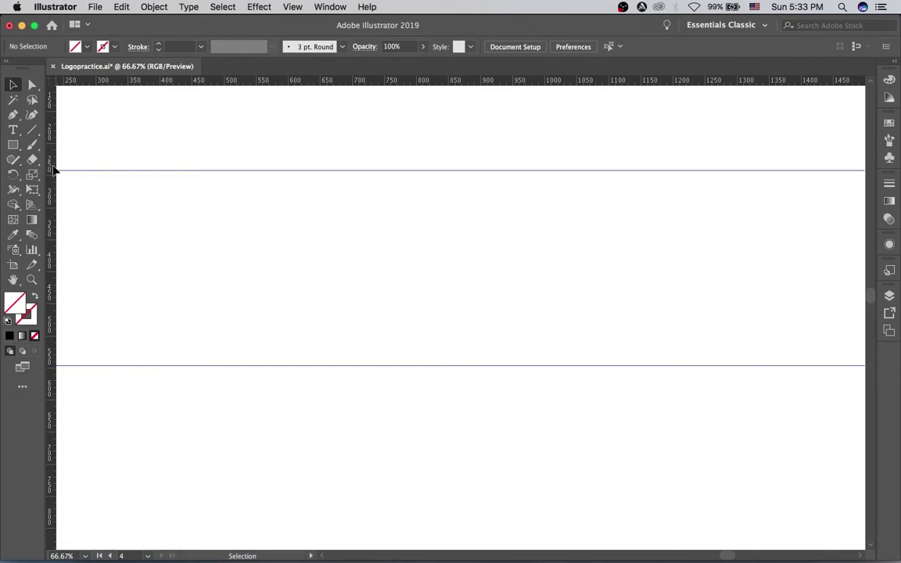
left_click(13, 146)
left_click_drag(13, 146, 58, 172)
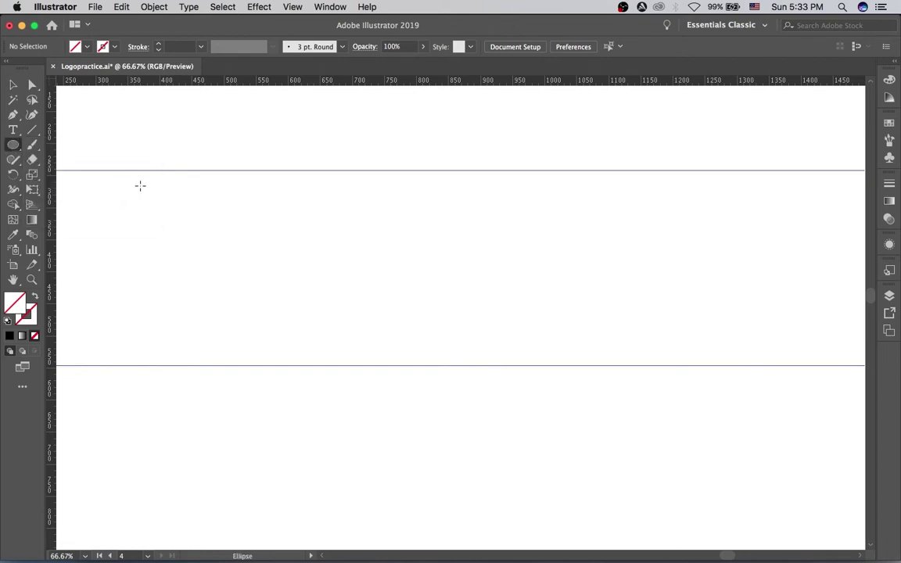
Show the Transform panel from the Window menu
left_click(328, 7)
left_click(419, 527)
left_click_drag(764, 352, 758, 326)
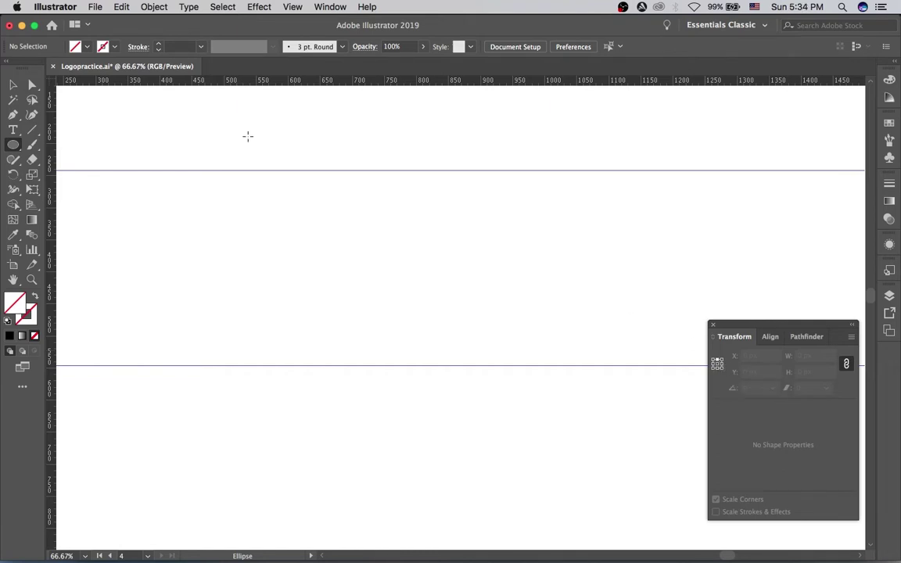
Draw a 196 px circle on the upper guide and give it a red stroke
left_click(304, 170)
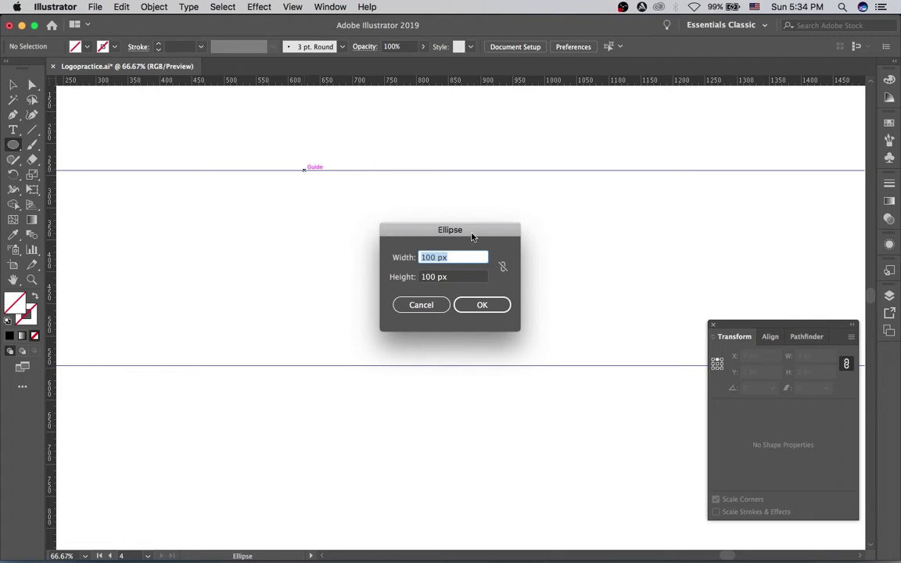
left_click(503, 266)
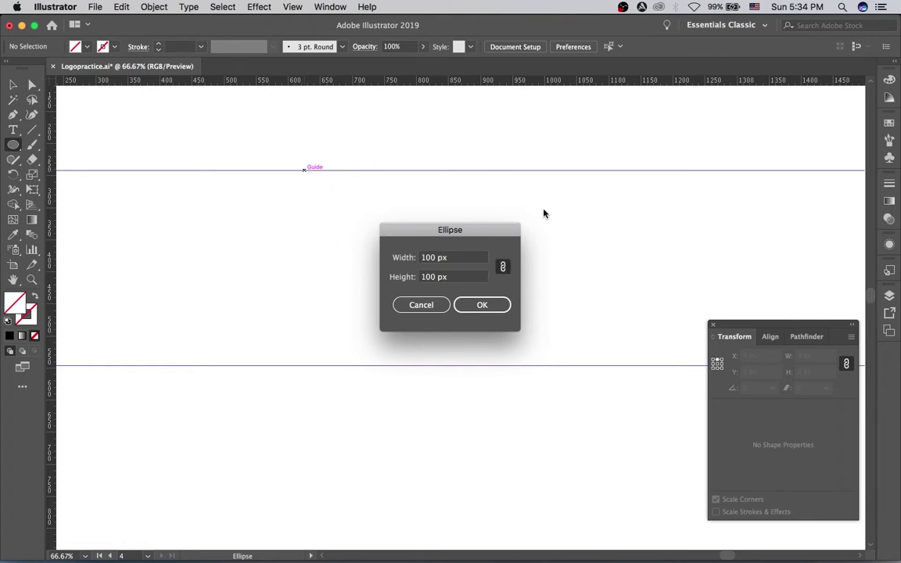
left_click(445, 259)
triple_click(446, 259)
type("196")
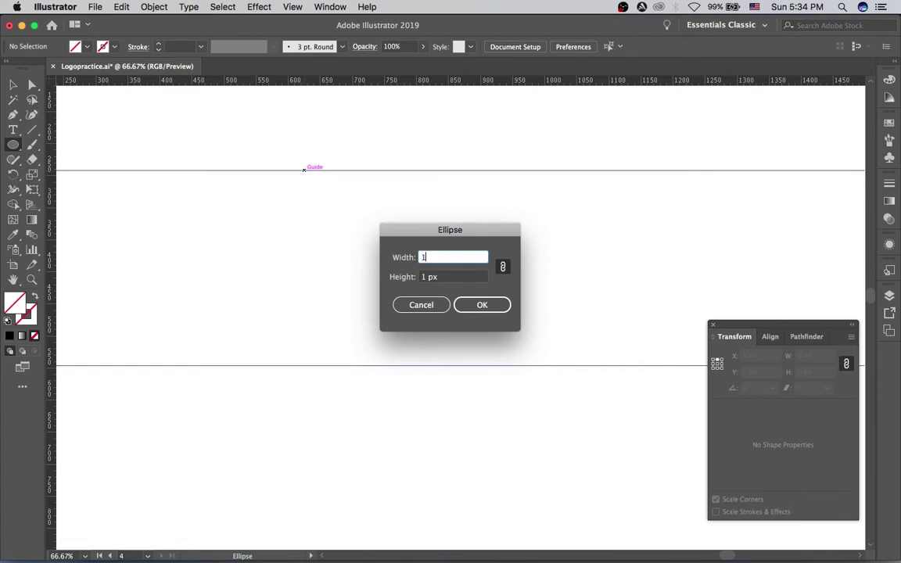
key("Return")
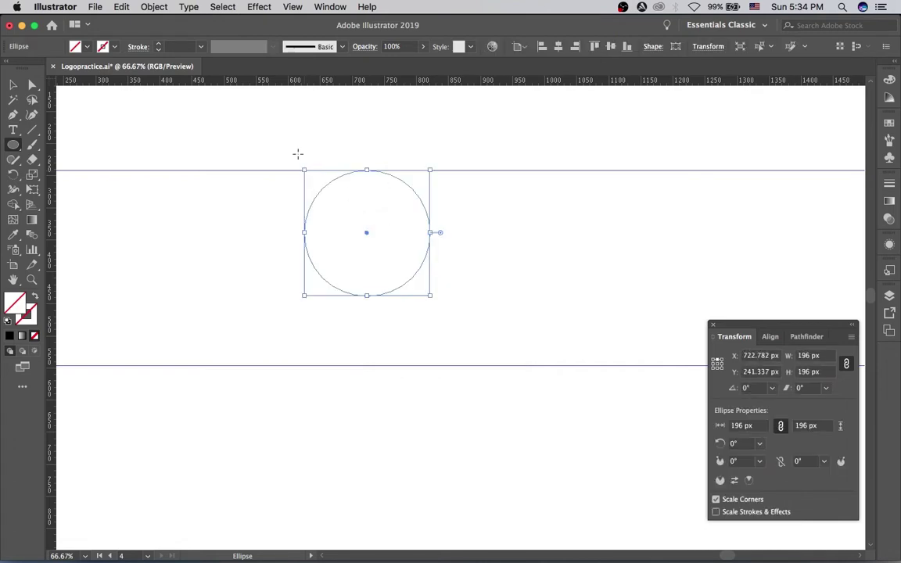
left_click(87, 46)
left_click(42, 69)
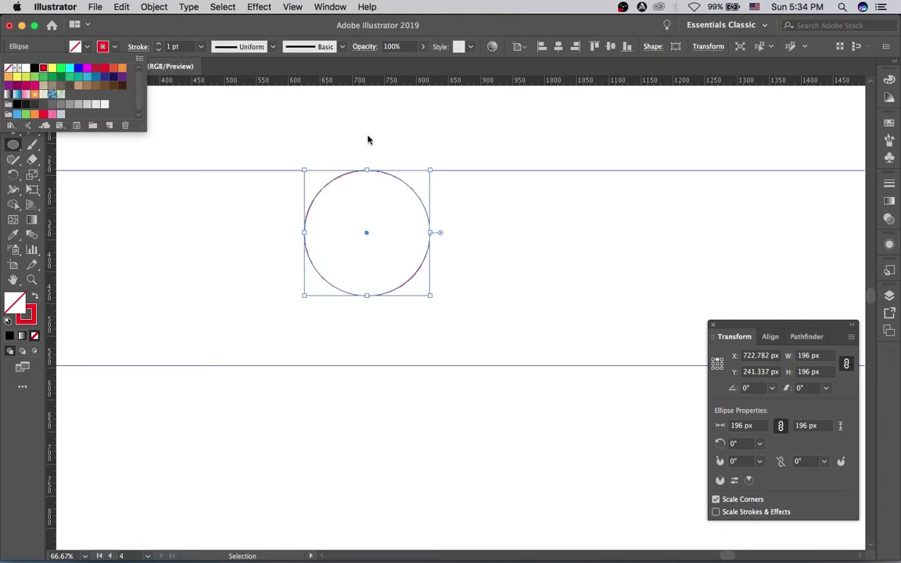
Centre the circle in view and zoom to 100%
key("Escape")
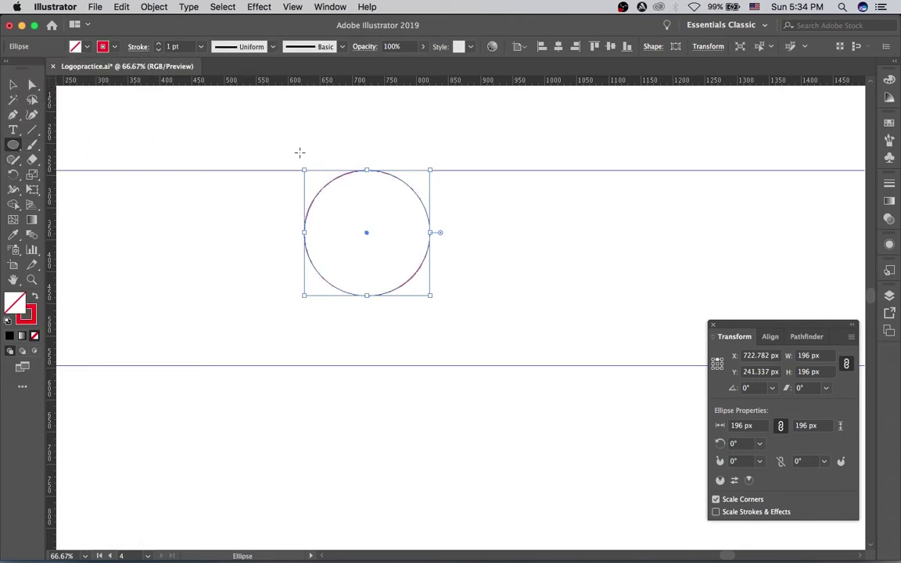
key("v")
key("space")
mouse_move(470, 215)
left_mouse_down()
mouse_move(498, 224)
mouse_move(474, 195)
left_mouse_up()
key("super+equal")
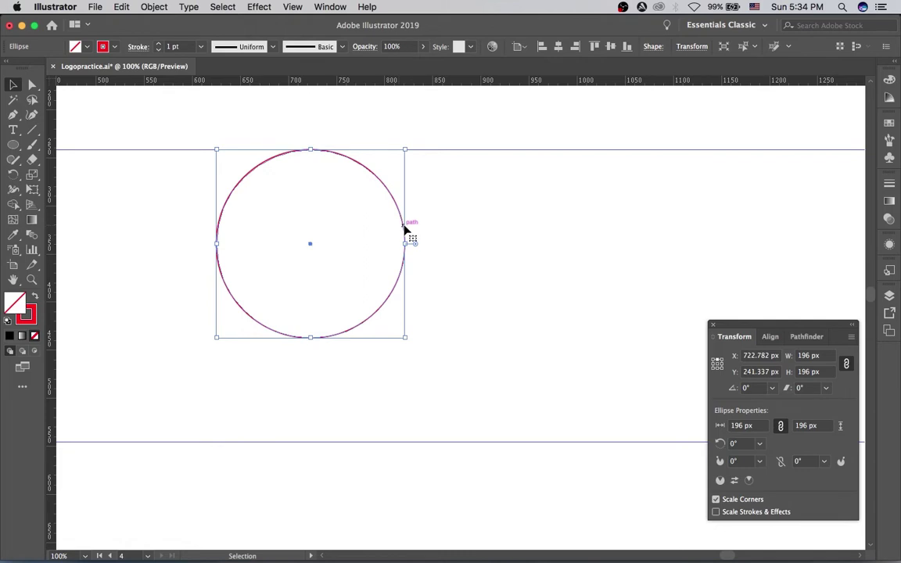
Copy the circle 144 px to the right with 0 px vertical offset
key("Return")
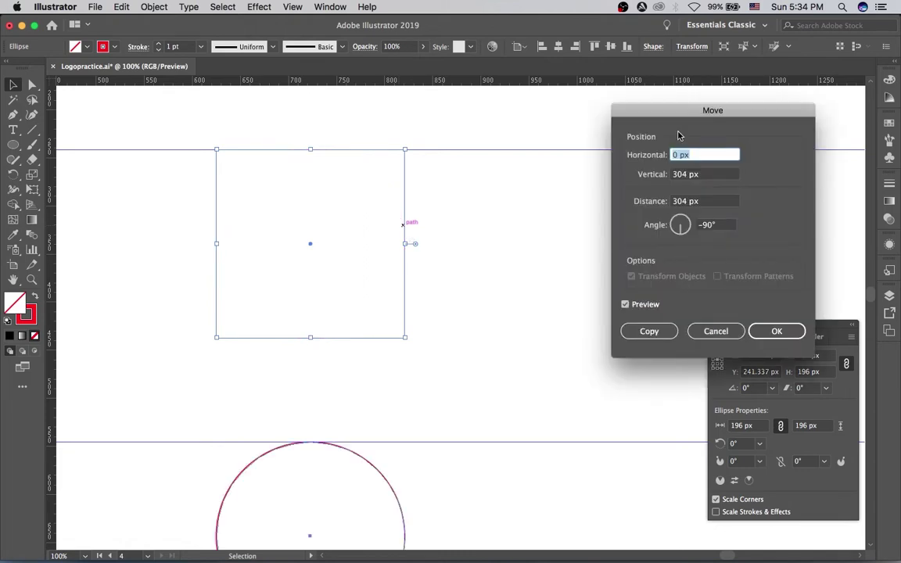
key("Tab")
type("0")
key("shift+Tab")
type("1")
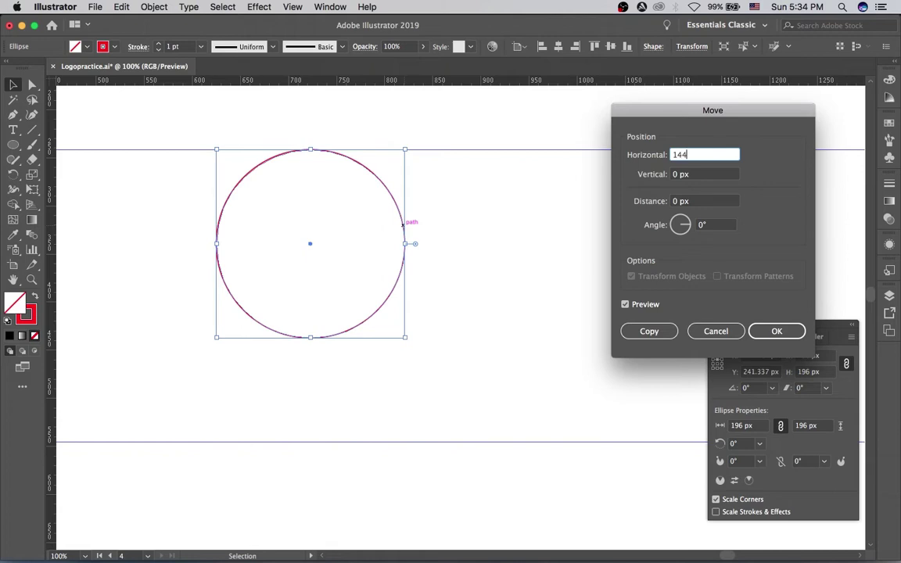
key("Tab")
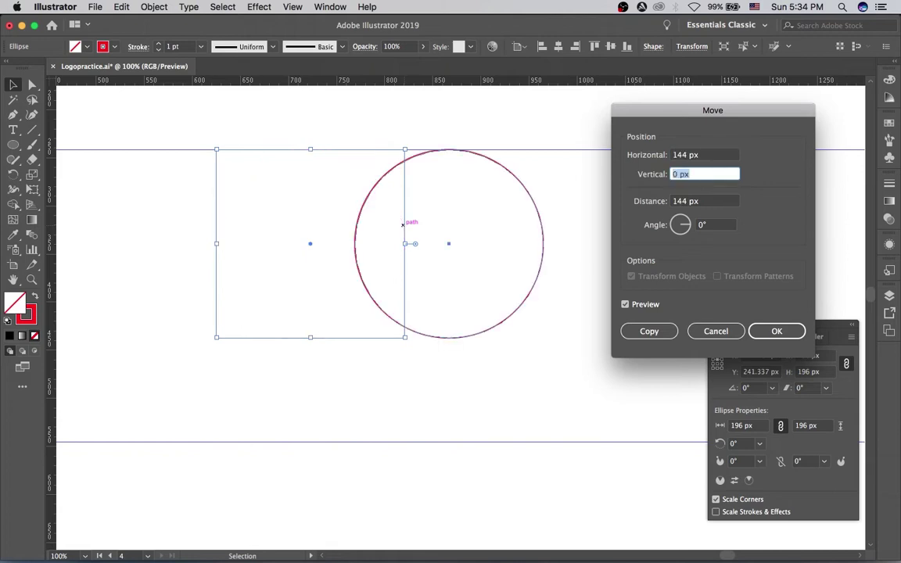
left_click(648, 331)
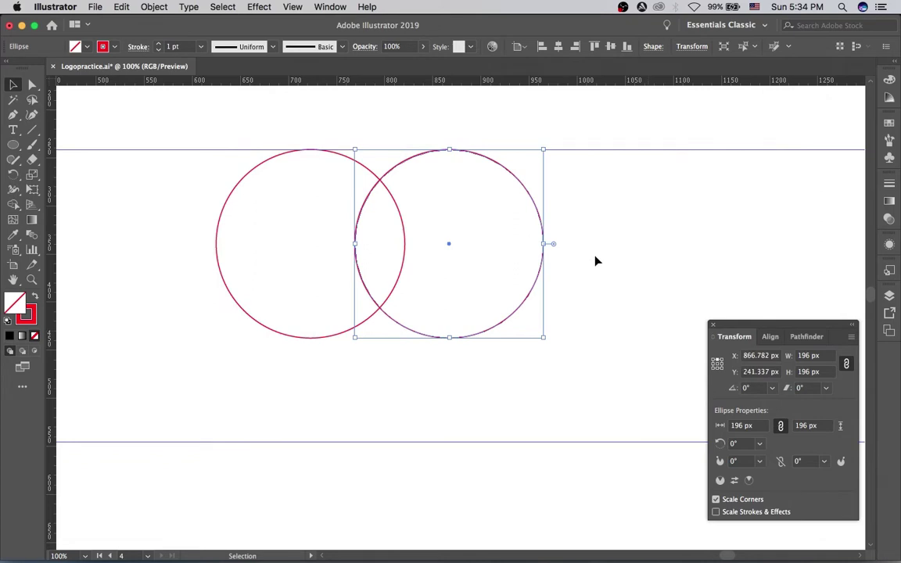
left_click(532, 257)
left_click_drag(440, 226, 503, 226)
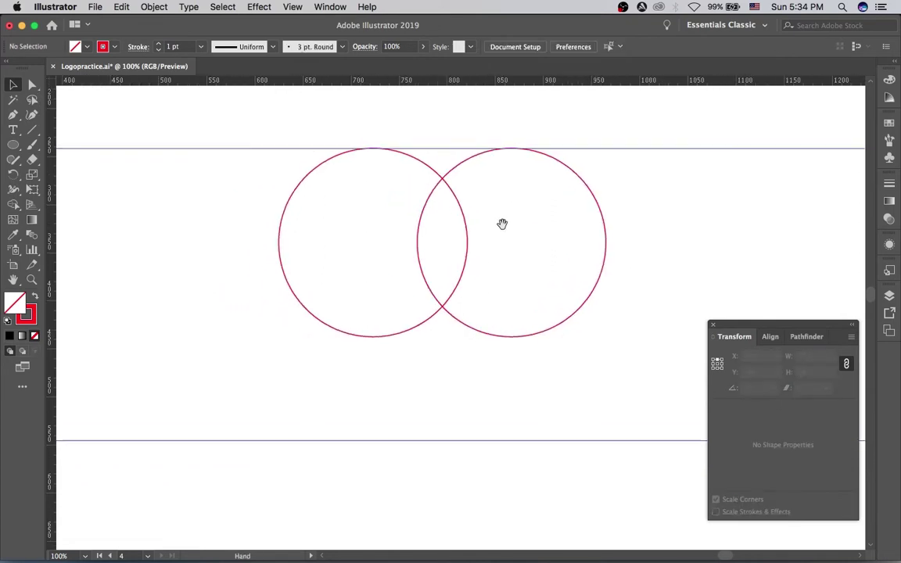
Shrink the left circle copy to 92 px wide around its centre reference point
scroll(489, 228, "up", 2)
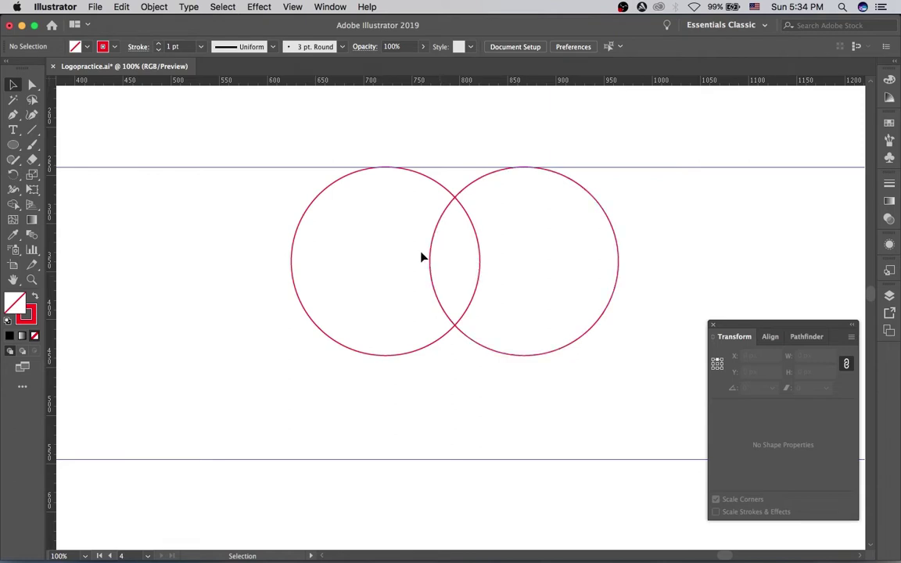
left_click_drag(415, 283, 398, 234)
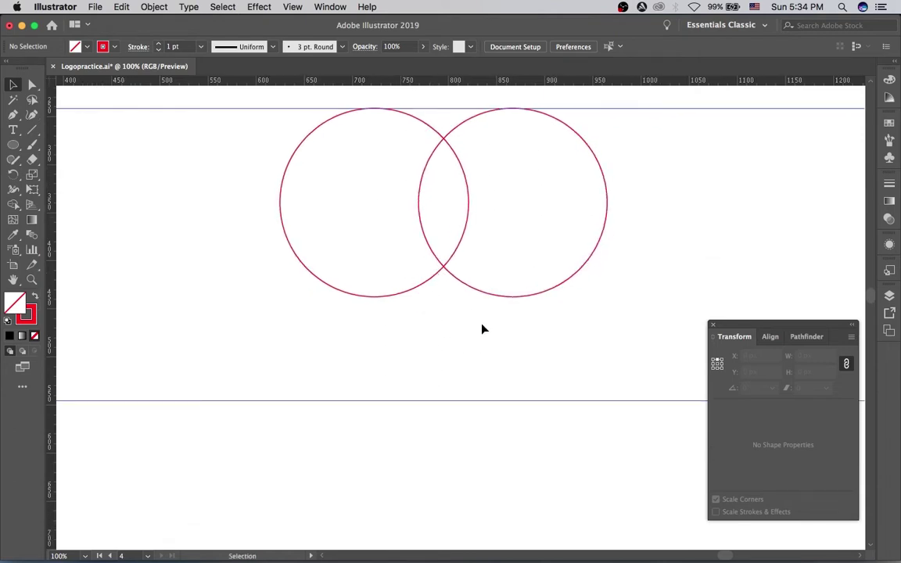
left_click(419, 290)
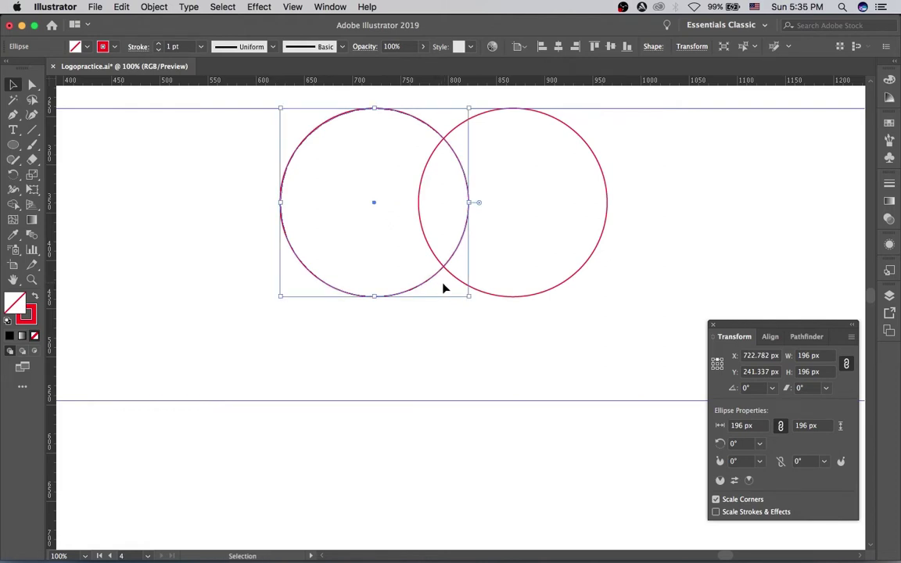
left_click(808, 356)
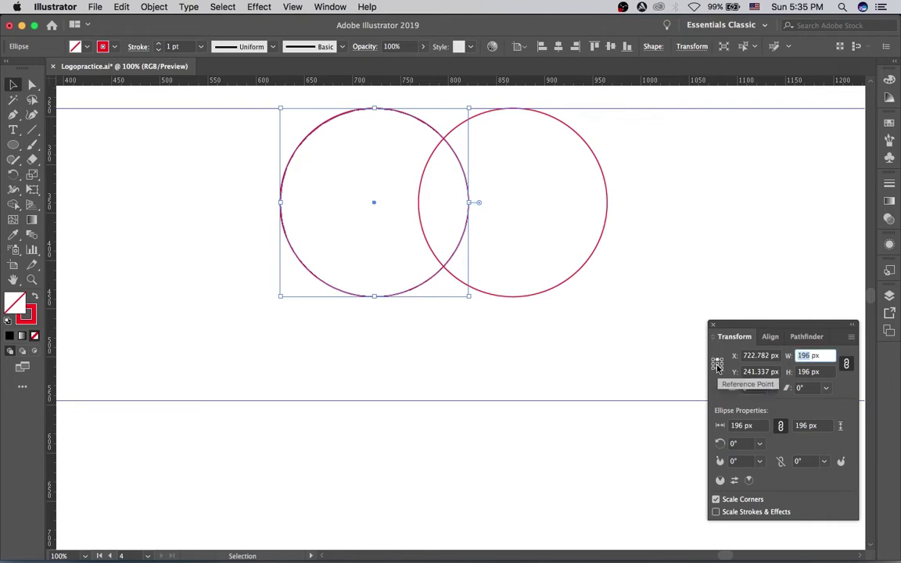
left_click(717, 365)
left_click(809, 356)
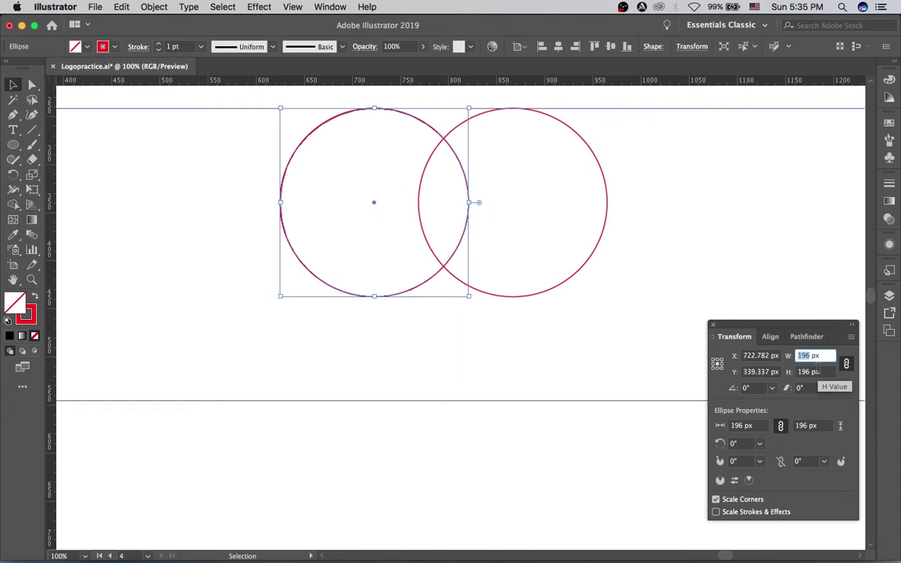
type("92")
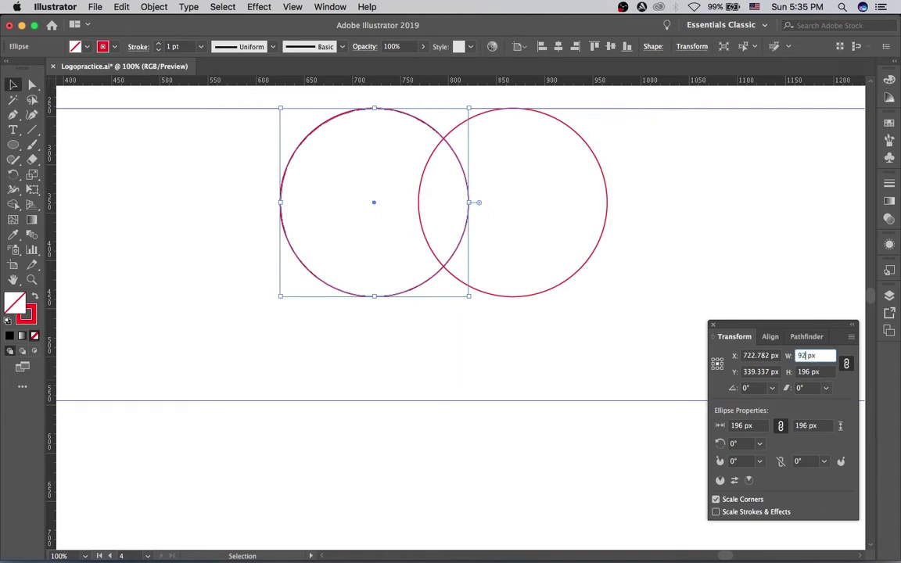
key("Return")
left_click(741, 273)
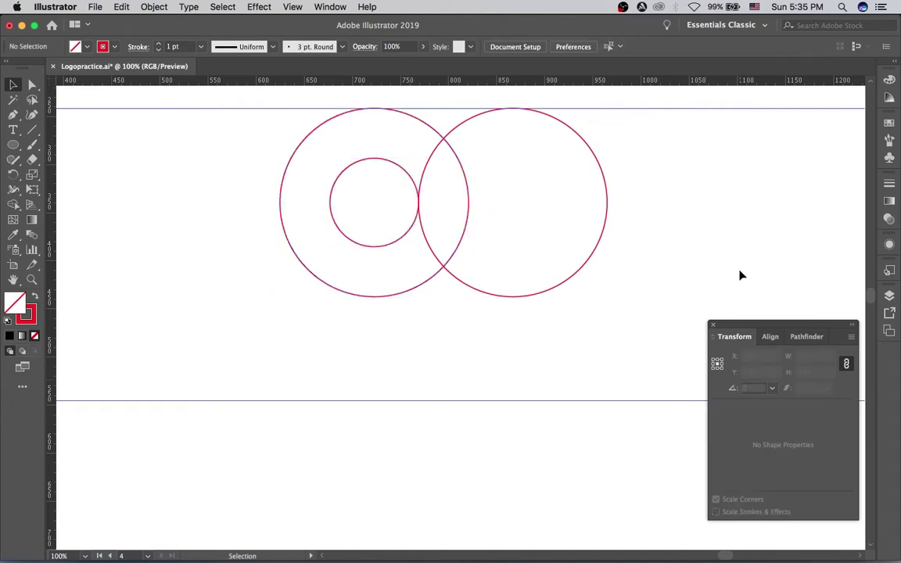
left_click(364, 251)
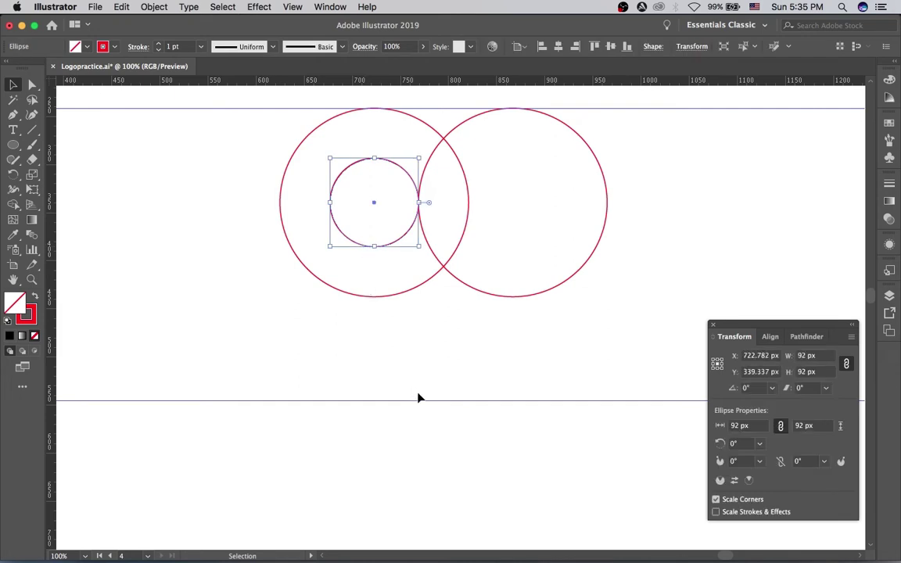
Move the 92 px circle 10 px right and 160 px down
key("Return")
left_click(624, 303)
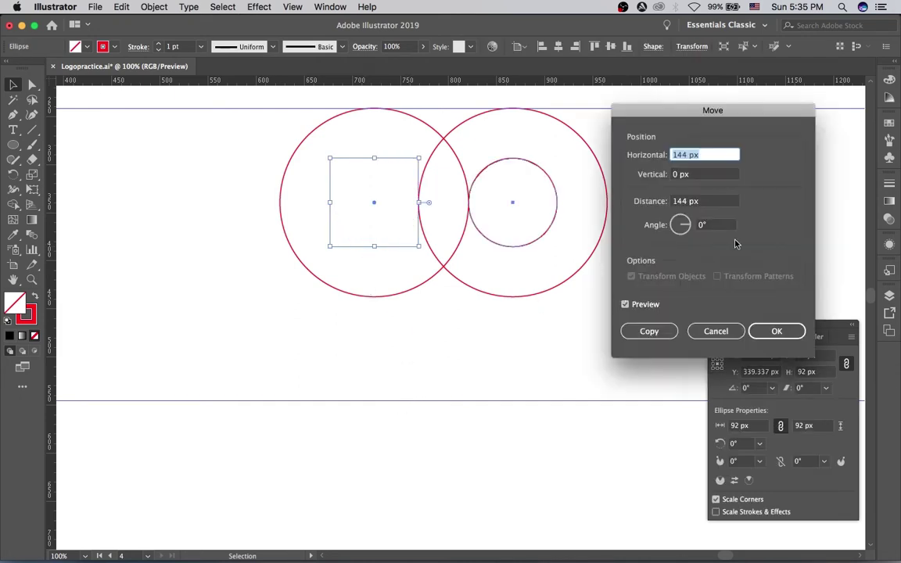
type("10")
key("Tab")
type("1")
key("Tab")
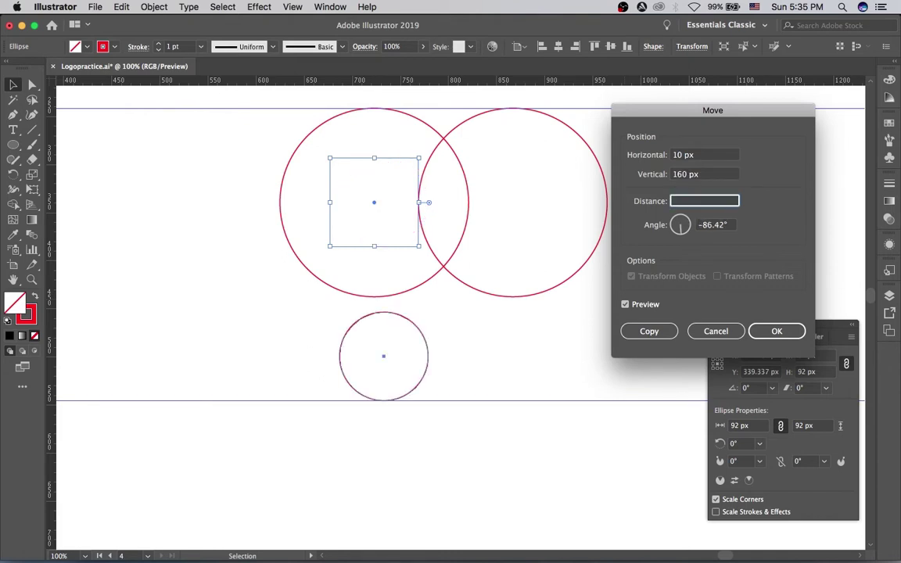
left_click(774, 331)
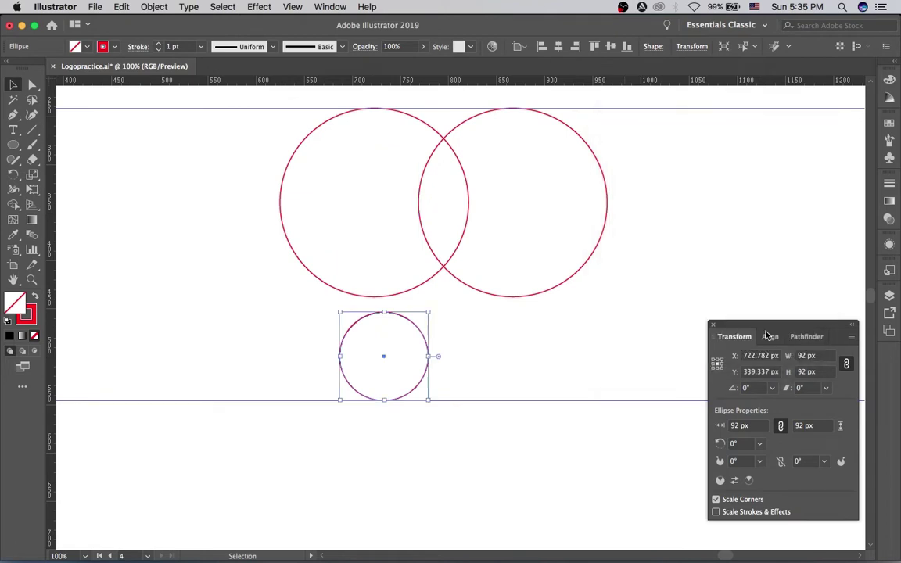
left_click(517, 355)
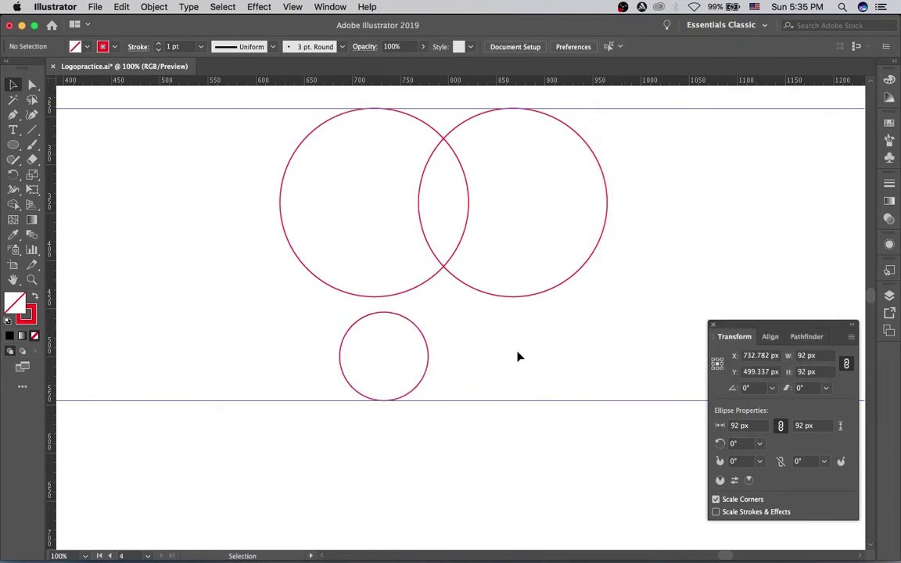
left_click(426, 370)
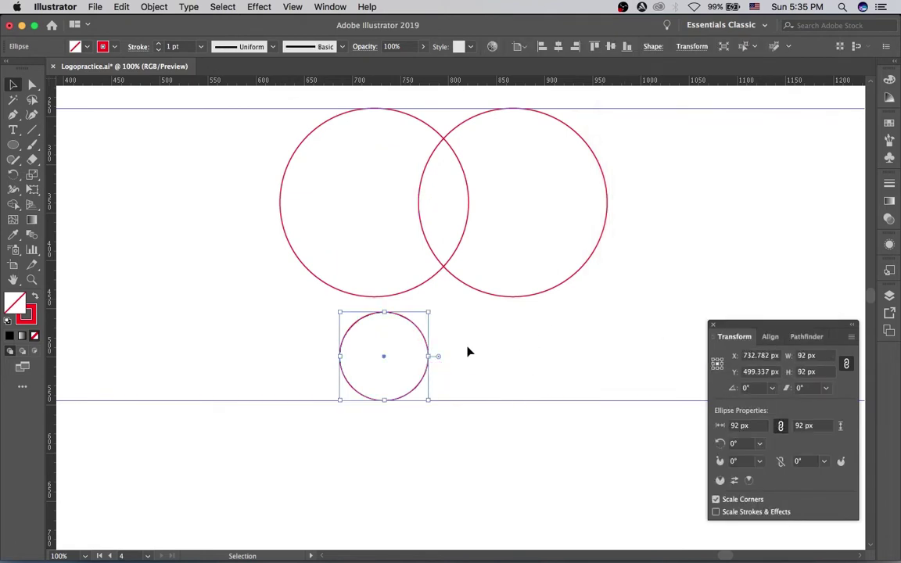
Resize the small circle to 86 px, anchored at its bottom-centre on the guide
key("a")
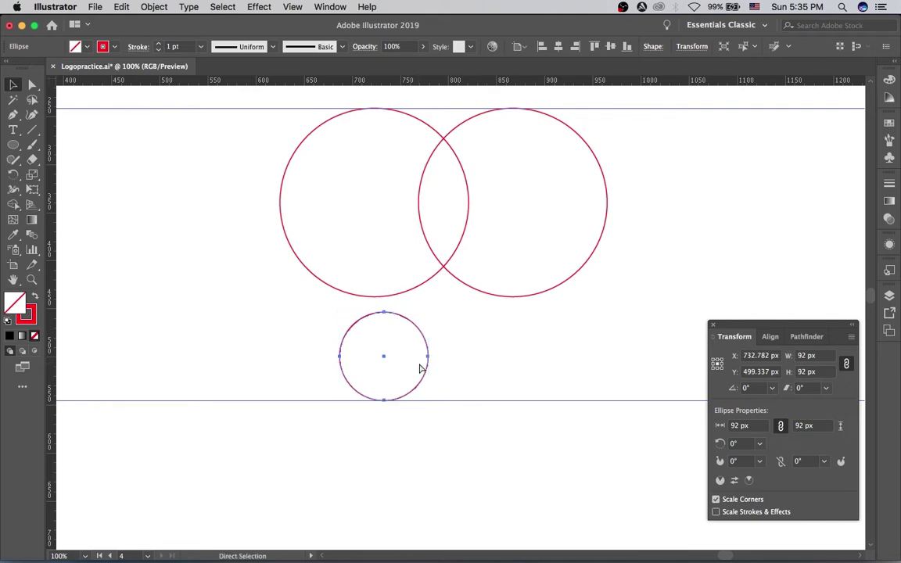
key("v")
key("a")
key("v")
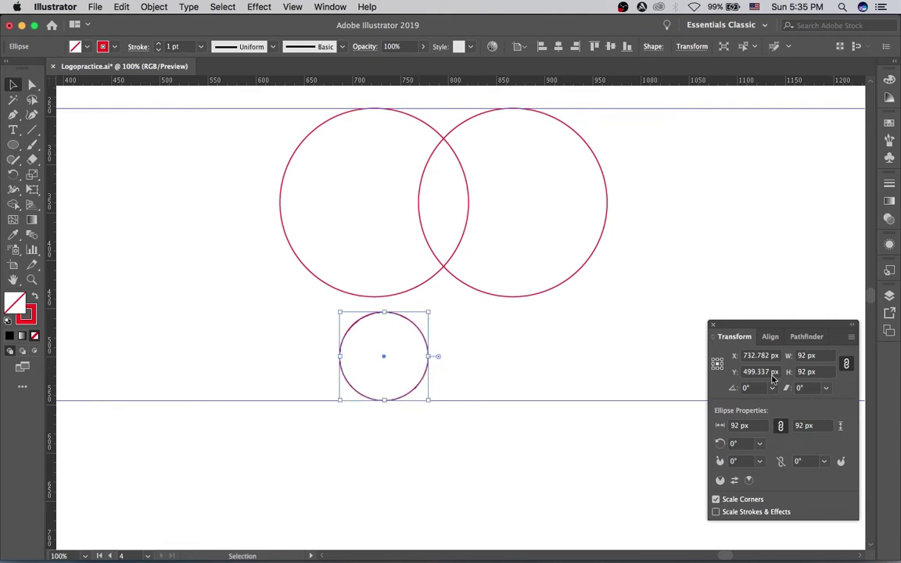
left_click(806, 372)
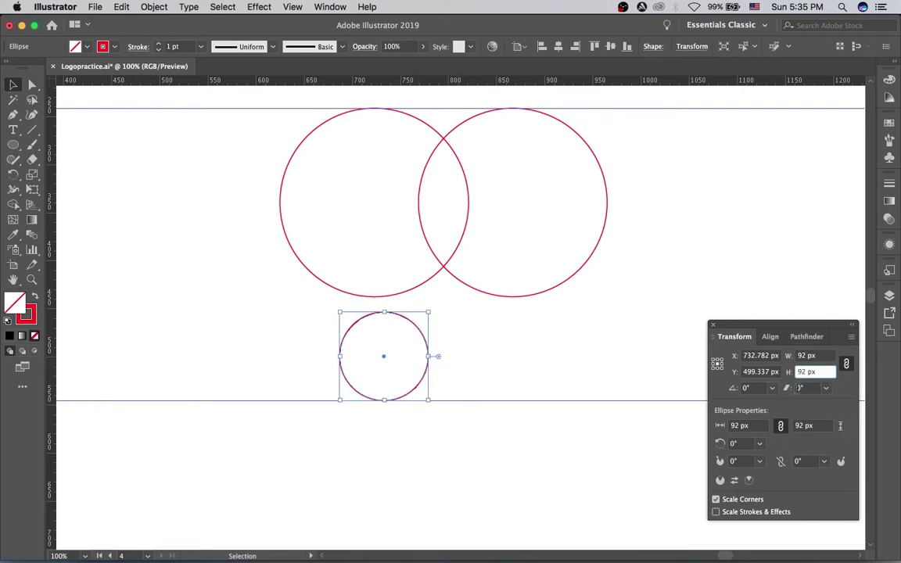
left_click(717, 368)
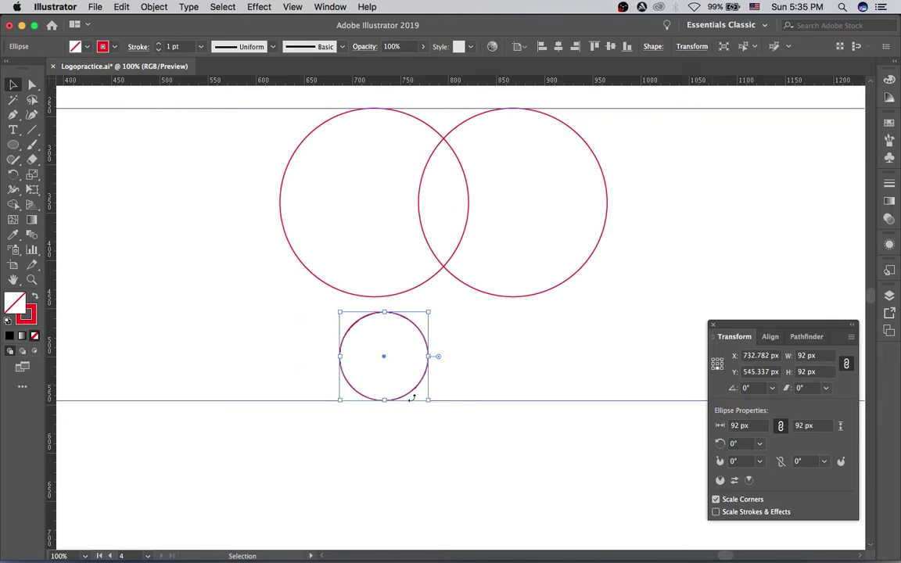
left_click(804, 356)
key("Down")
key("Down")
key("Down")
key("Down")
key("Down")
key("Down")
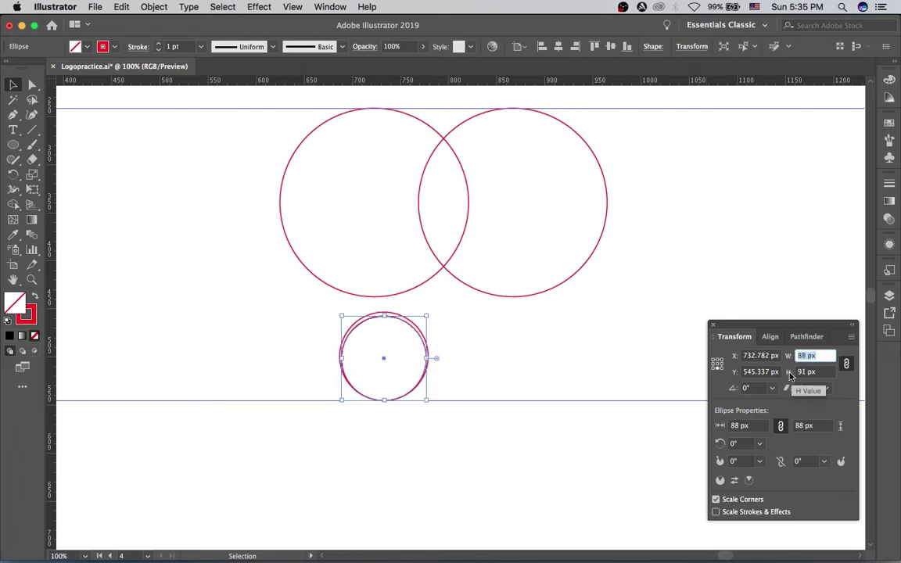
key("Tab")
type("86")
key("Return")
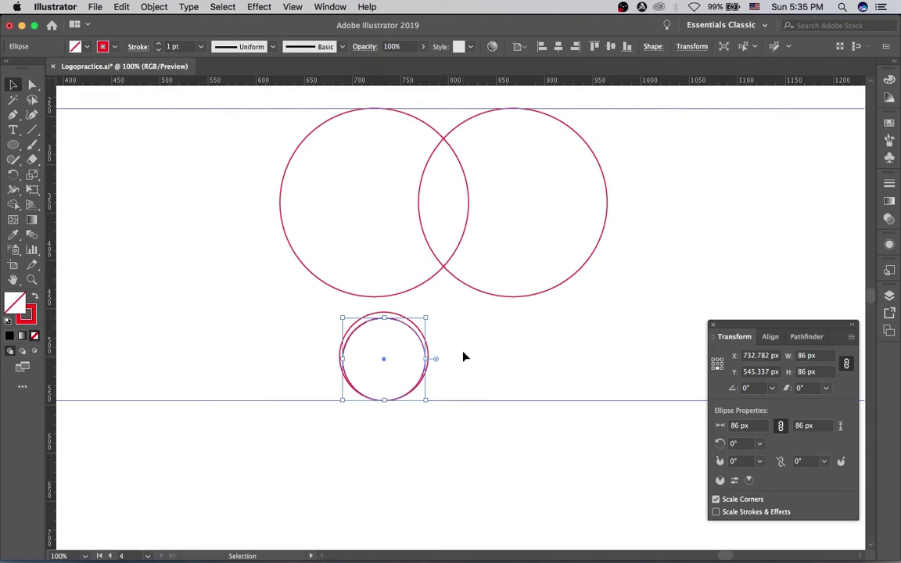
key("Return")
left_click(704, 173)
Copy the 86 px circle 132 px to the right with 0 px vertical offset
type("0")
key("Tab")
key("Tab")
key("Tab")
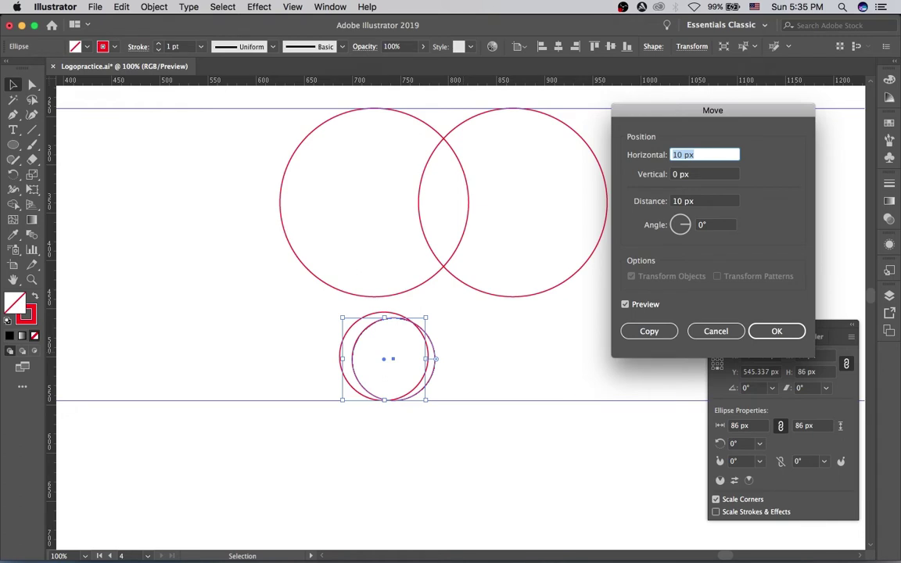
type("132")
key("Tab")
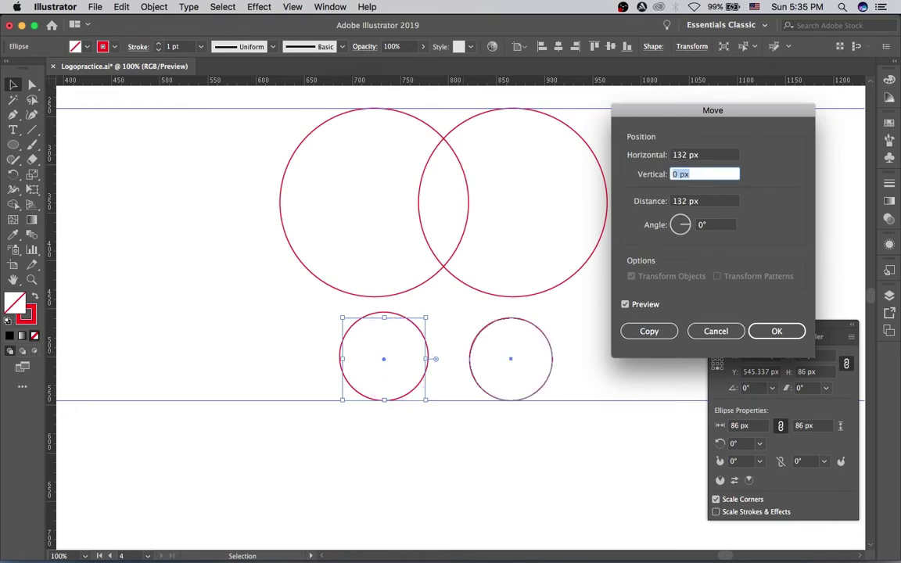
left_click(775, 331)
left_click(630, 316)
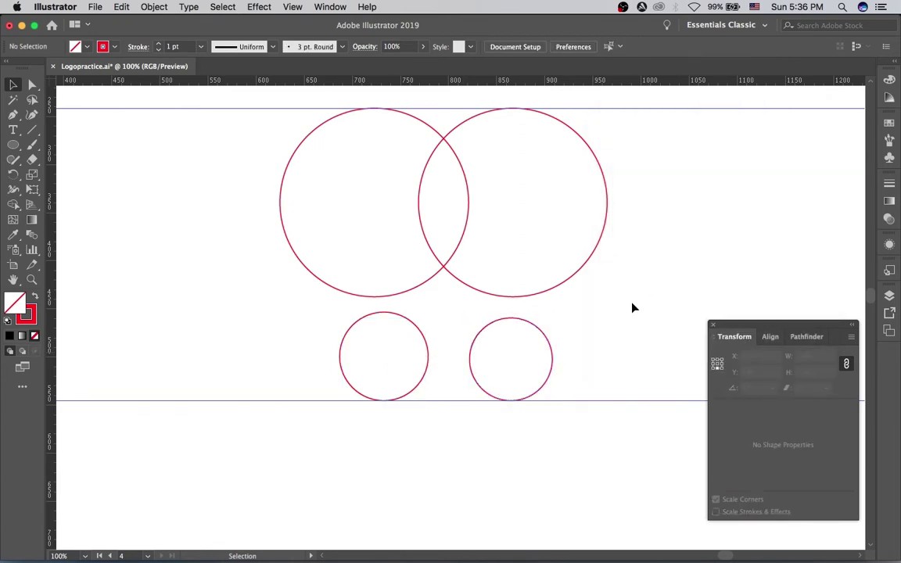
scroll(641, 264, "up", 3)
scroll(642, 264, "right", 2)
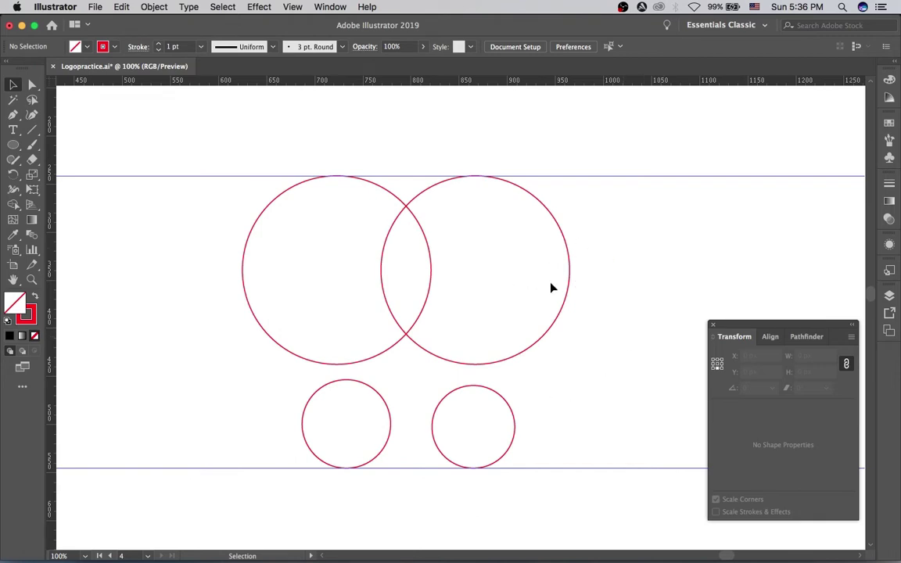
Resize the right circle copy to 174 px wide around its centre reference point
left_click(570, 293)
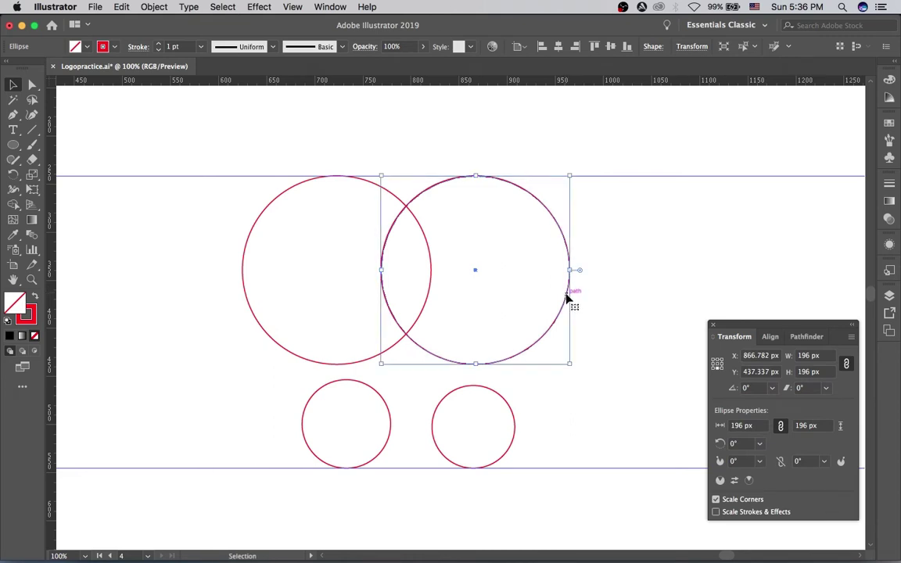
left_click(718, 361)
left_click(806, 357)
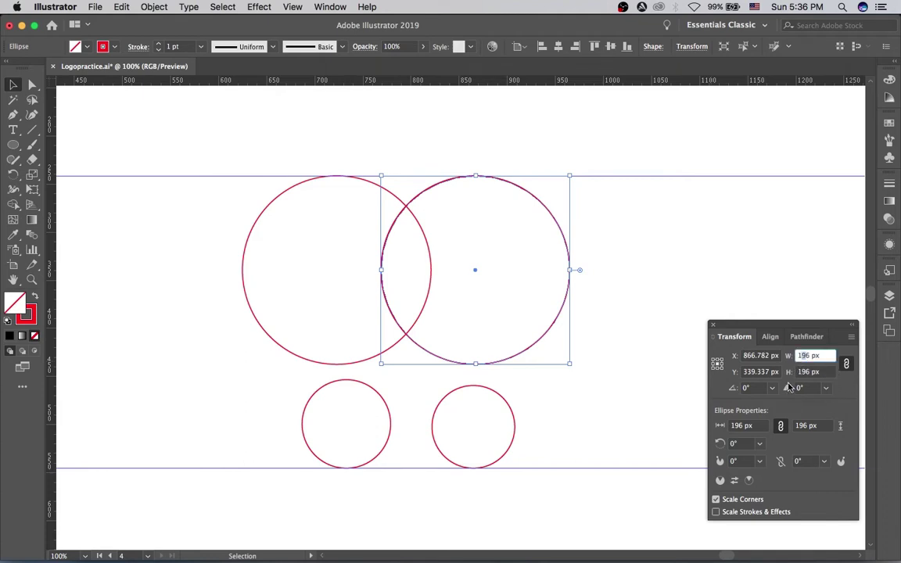
key("BackSpace")
key("BackSpace")
type("74")
key("Return")
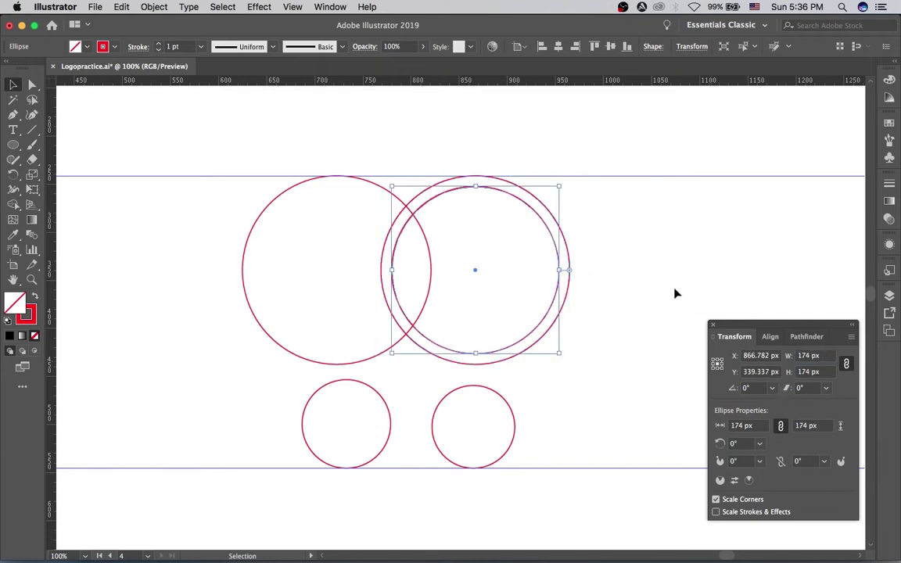
key("Return")
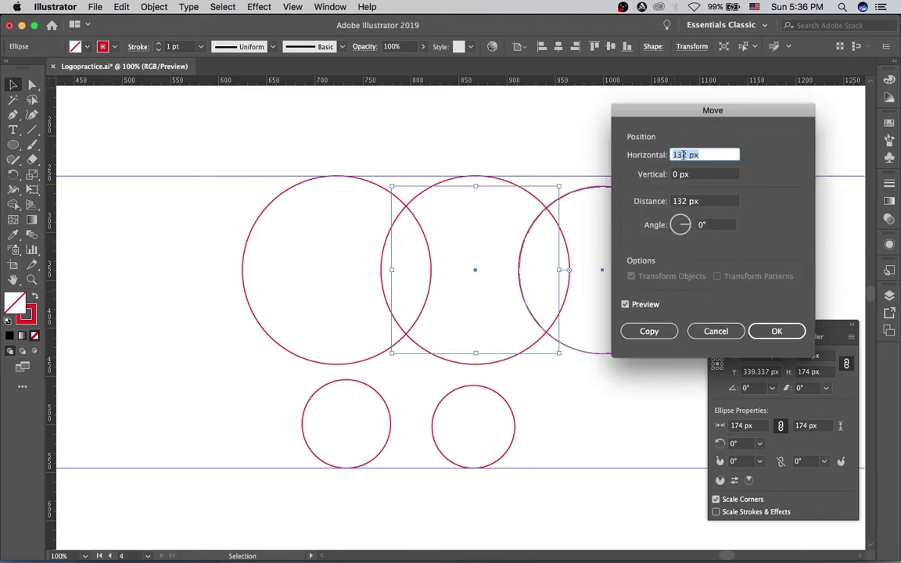
Move the 174 px circle 124 px right and 18 px down, then deselect
type("1")
key("Tab")
type("1")
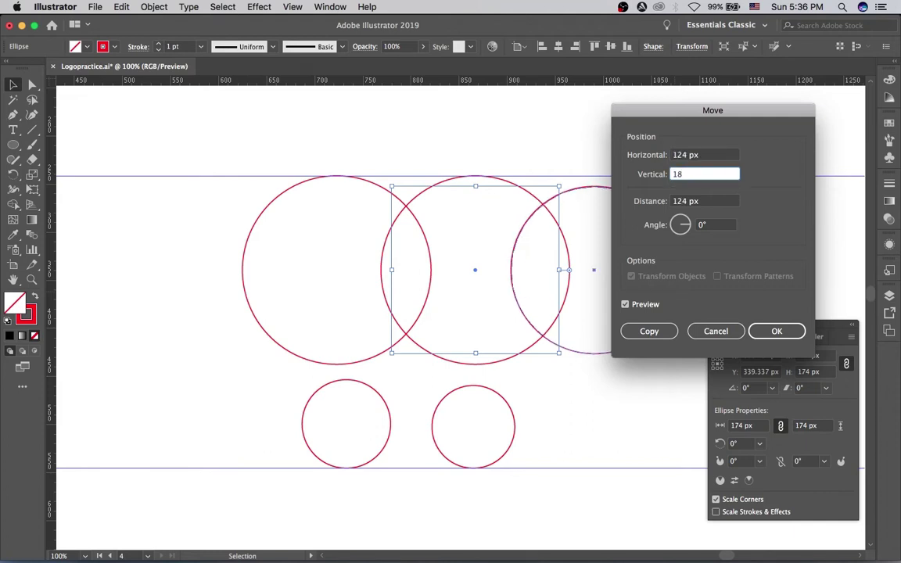
key("Tab")
left_click(777, 332)
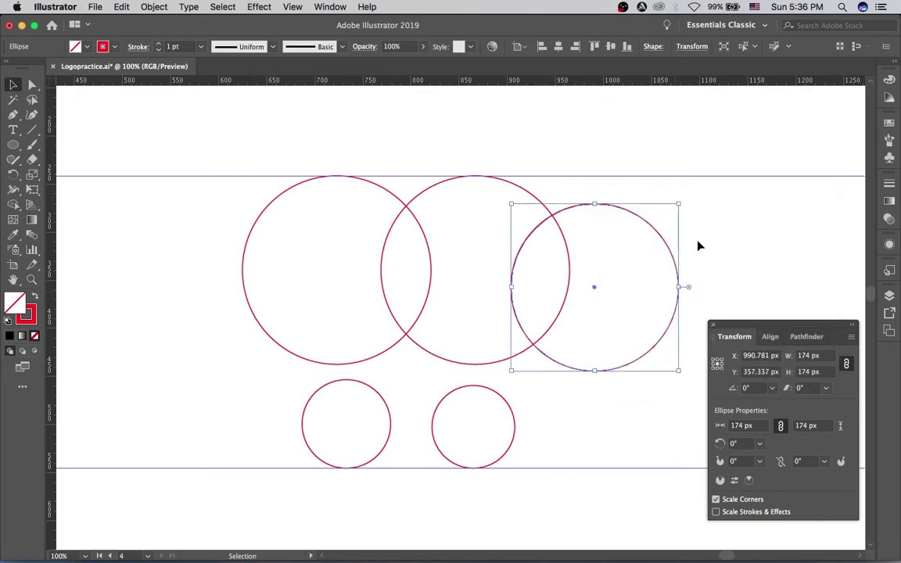
left_click(700, 247)
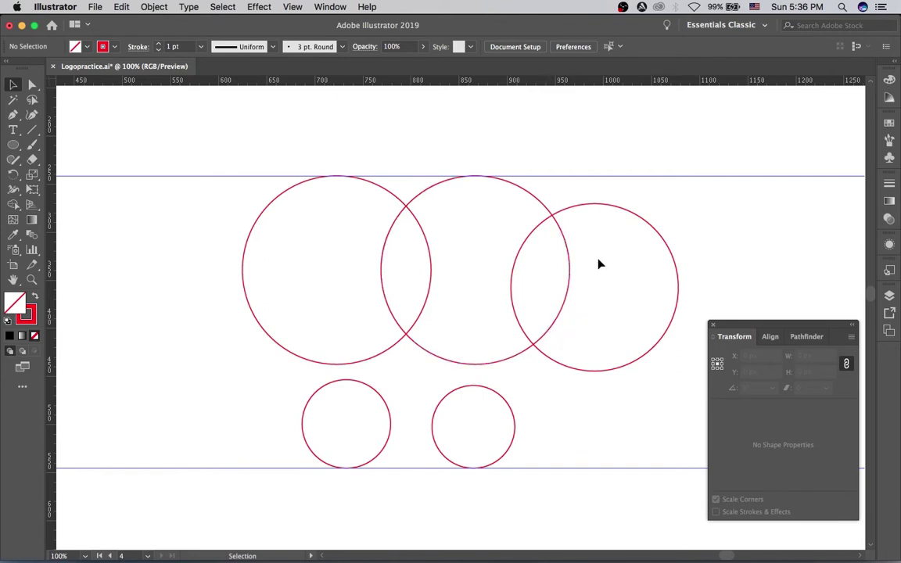
Select the right 174 px circle and set its width to 176 px
left_click(588, 209)
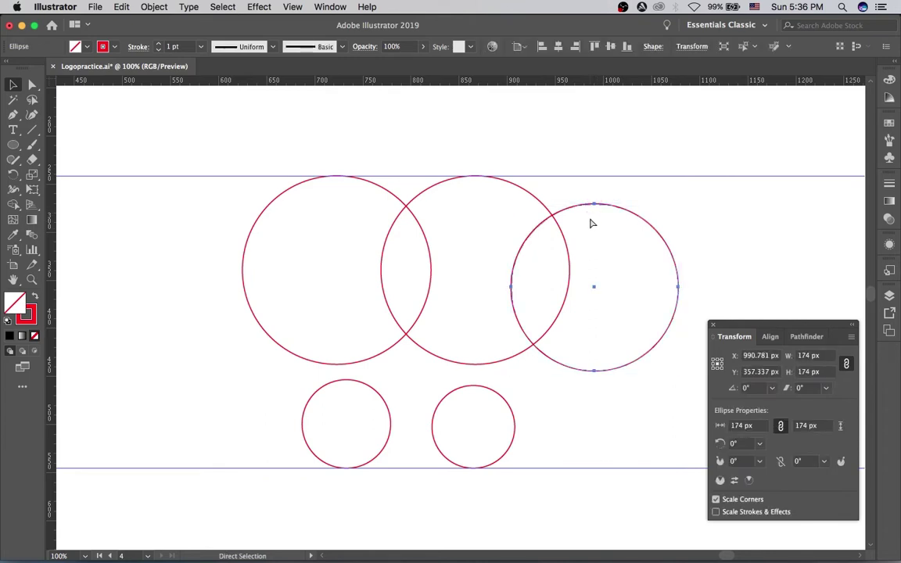
left_click(809, 356)
key("Up")
key("Up")
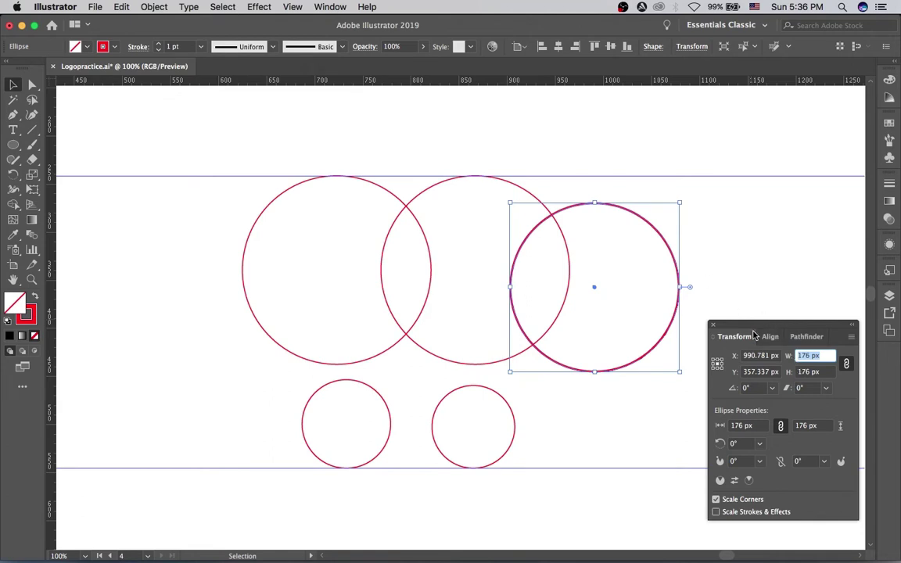
key("Return")
key("Return")
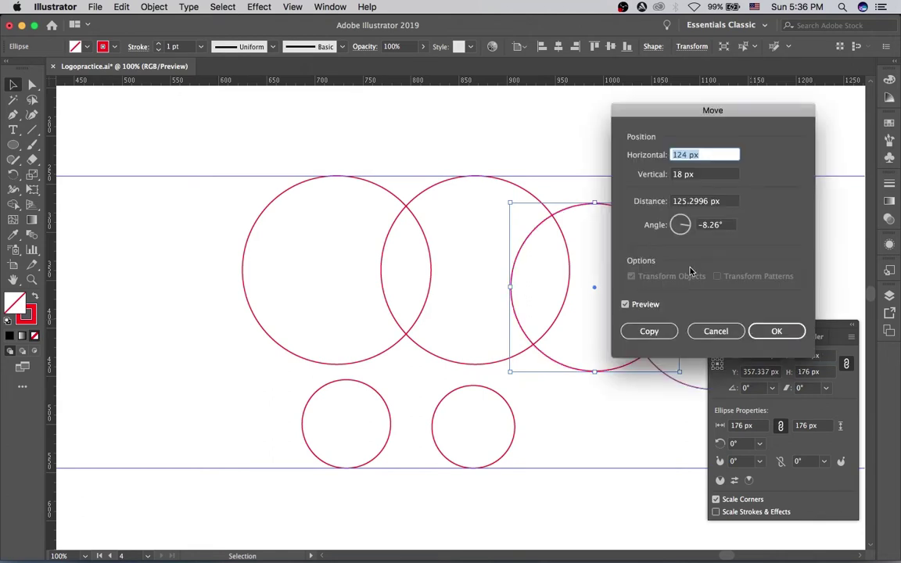
Move the 176 px circle by -112 px horizontally and -124 px vertically
left_click(673, 155)
type("0")
key("BackSpace")
key("BackSpace")
type("-")
key("BackSpace")
key("BackSpace")
type("122")
key("Tab")
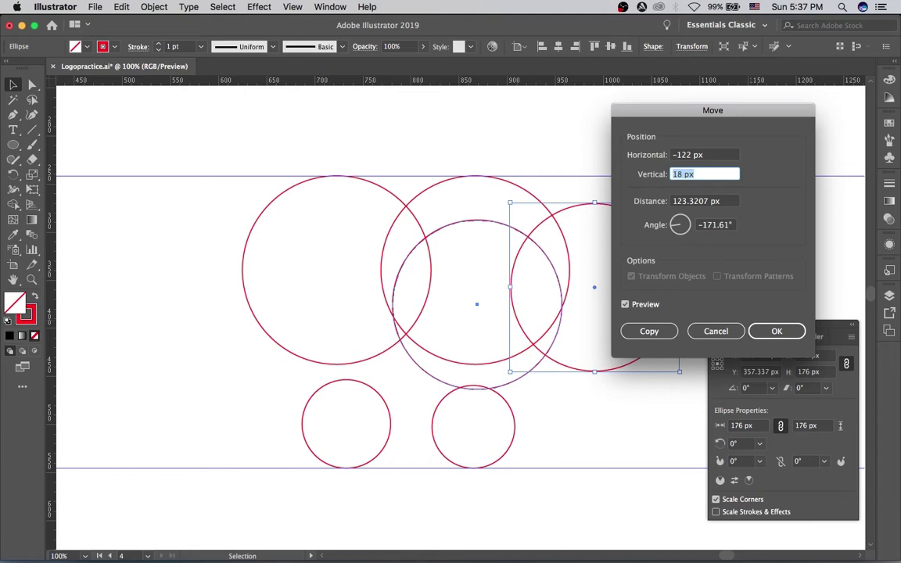
key("shift+Tab")
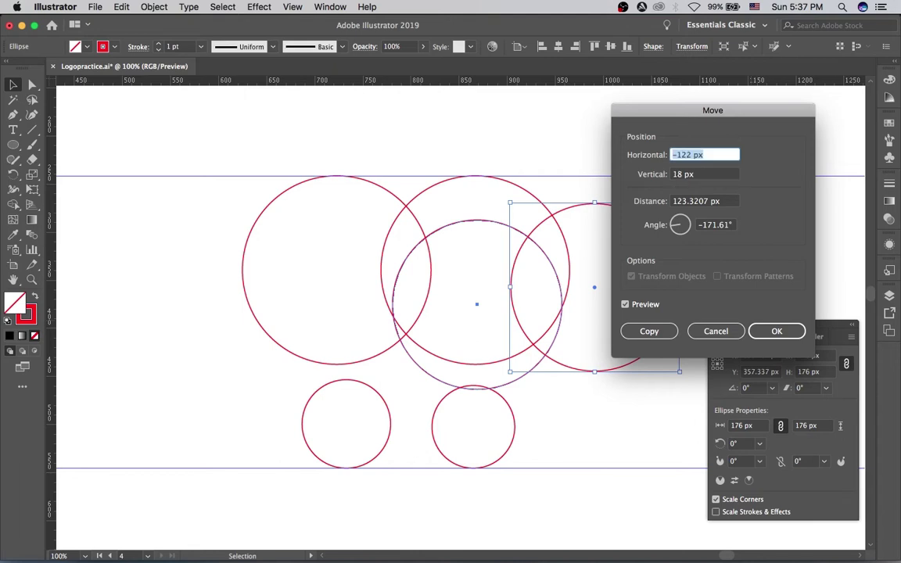
type("-112")
key("Tab")
type("-1")
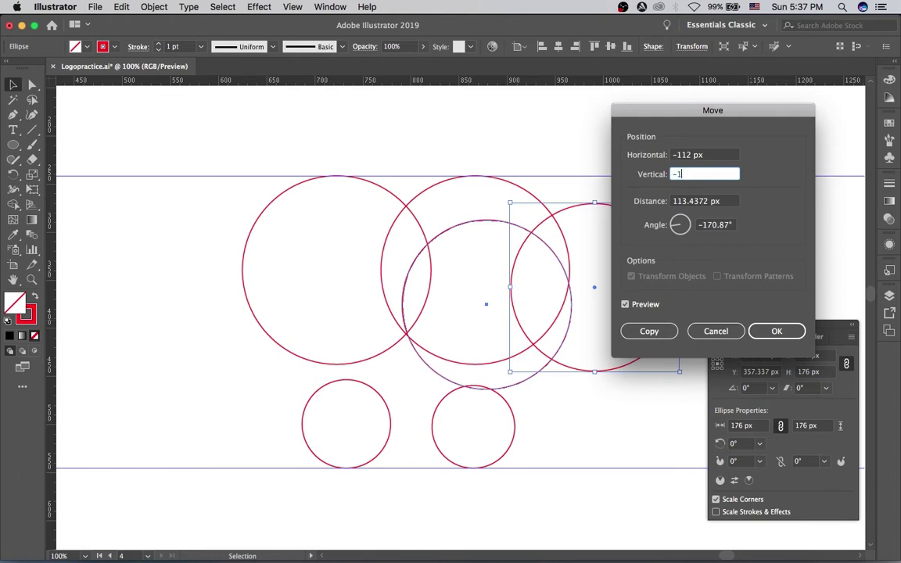
type("24")
key("Tab")
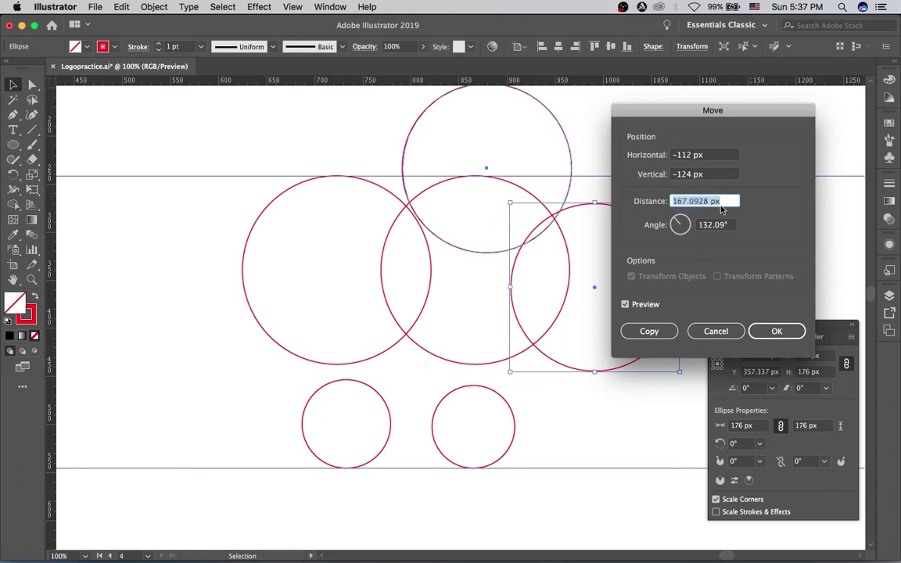
left_click(775, 332)
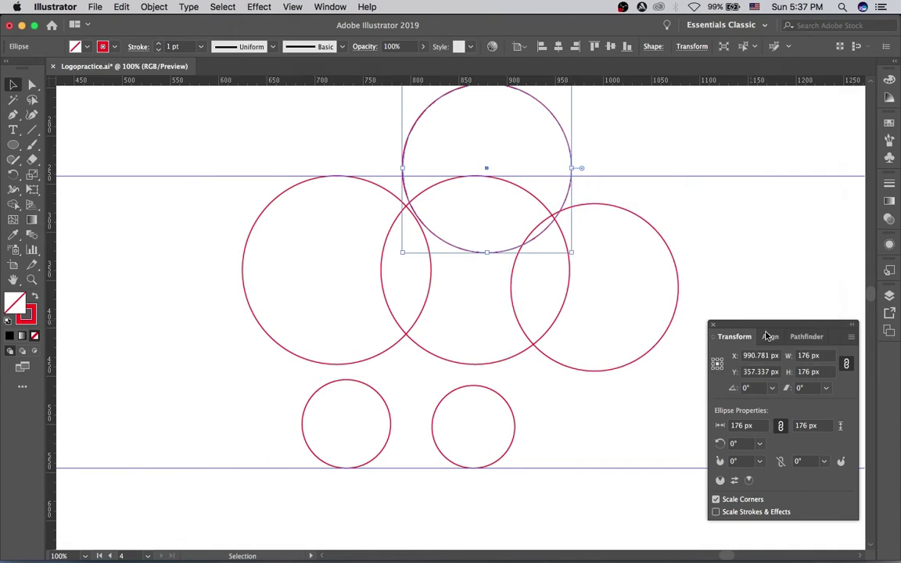
Copy the top 176 px circle offset by -98 px horizontally and -80 px vertically
left_click_drag(547, 194, 610, 309)
left_click_drag(578, 253, 574, 221)
left_click(629, 236)
key("Return")
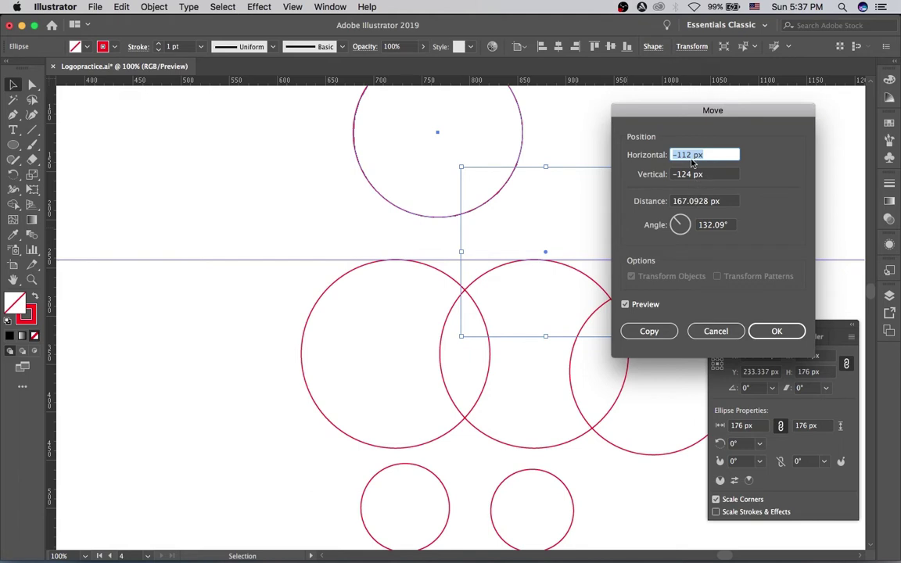
key("Down")
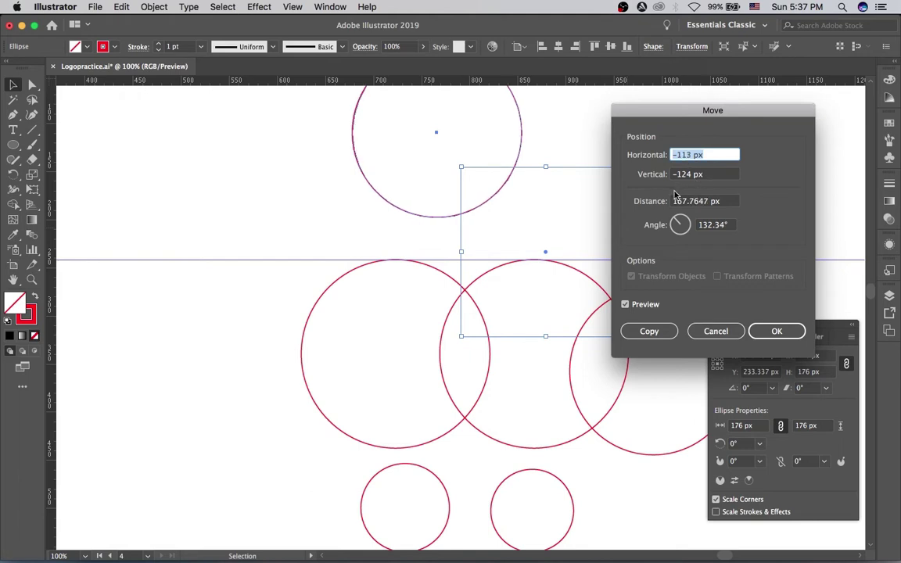
key("Right")
key("Left")
key("Left")
key("Left")
key("BackSpace")
key("BackSpace")
key("BackSpace")
type("98")
key("Tab")
type("-")
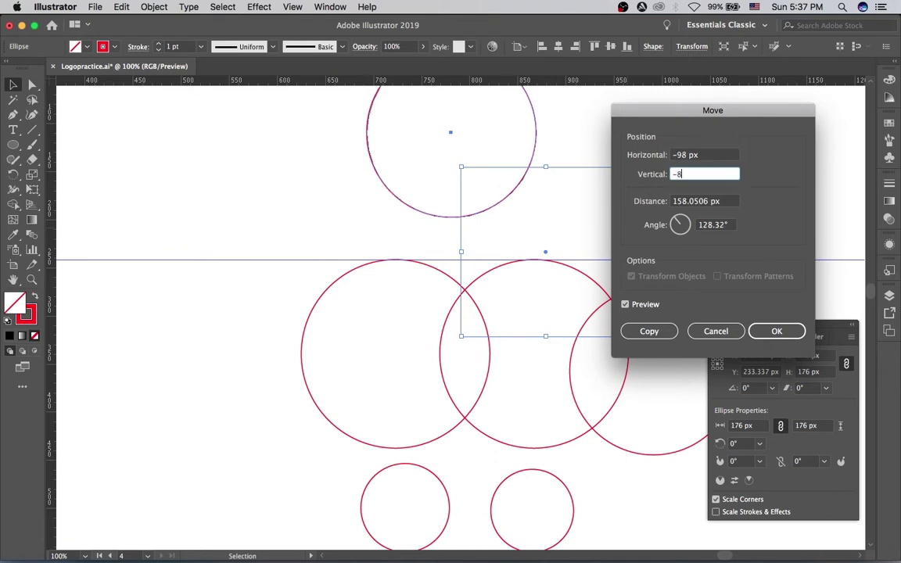
type("80")
key("Tab")
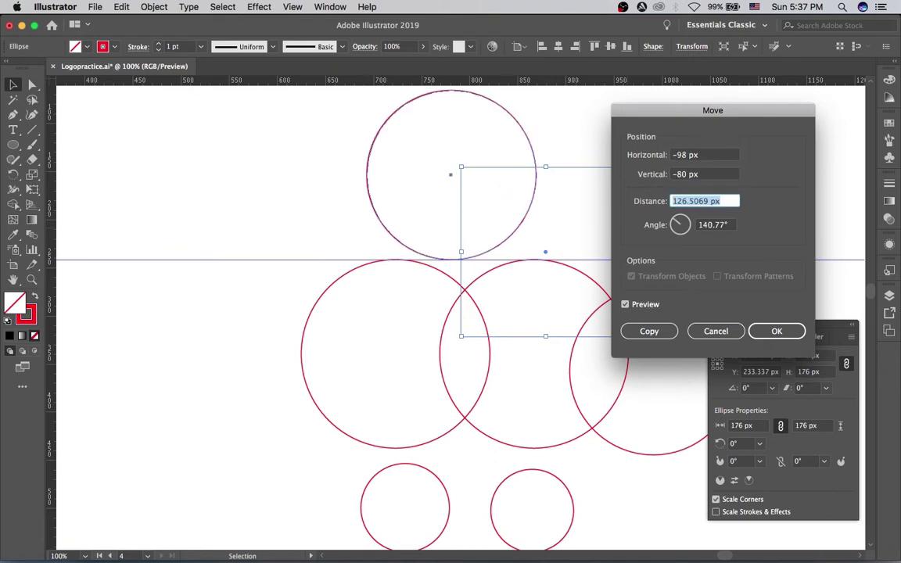
left_click(649, 331)
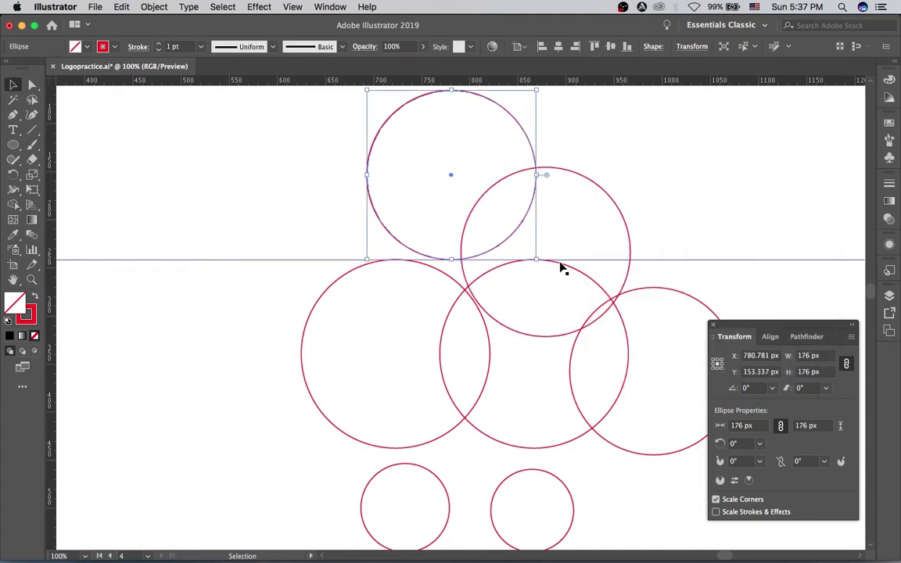
left_click(531, 219)
scroll(529, 221, "down", 1)
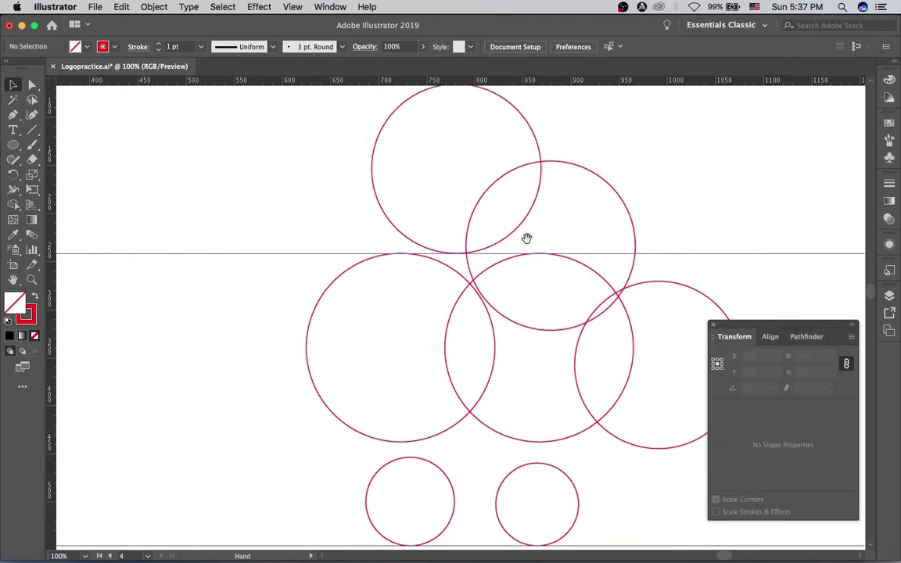
scroll(529, 243, "down", 5)
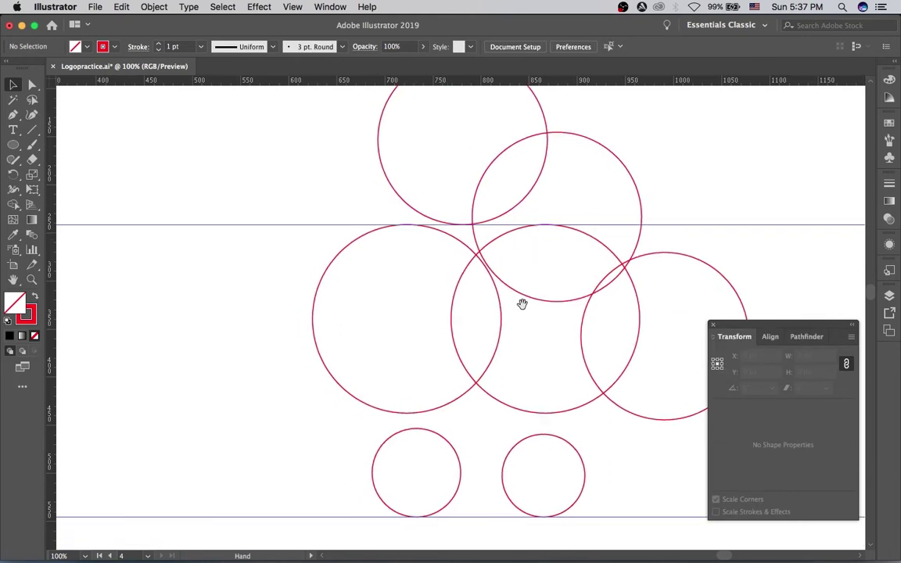
scroll(520, 252, "down", 1)
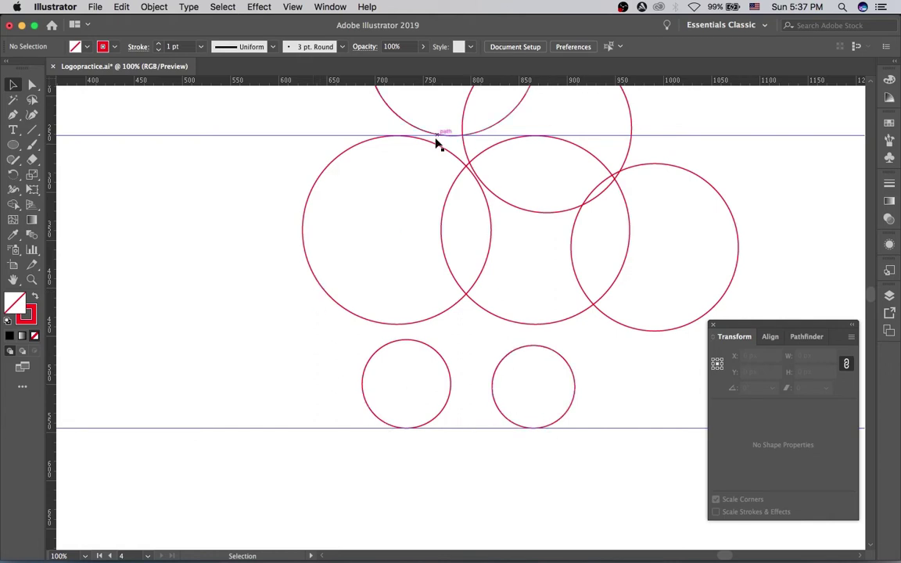
scroll(567, 311, "up", 2)
scroll(567, 311, "right", 2)
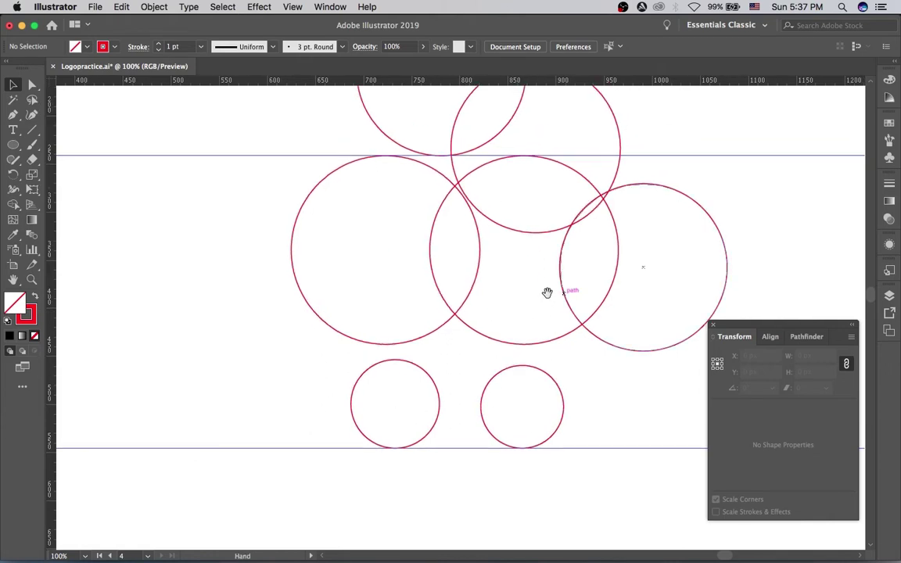
scroll(531, 300, "up", 1)
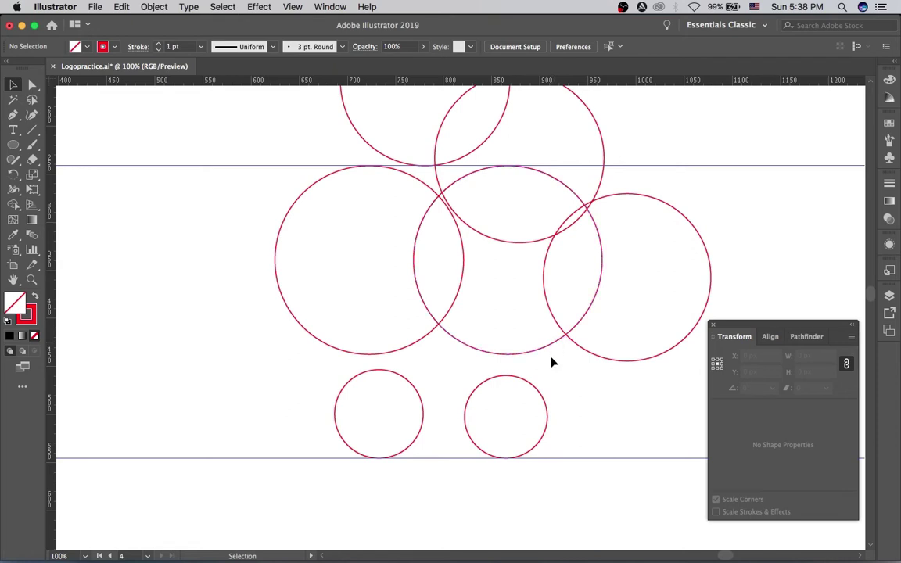
Select the middle large circle and set its width to 220 px (416-196)
left_click(548, 412)
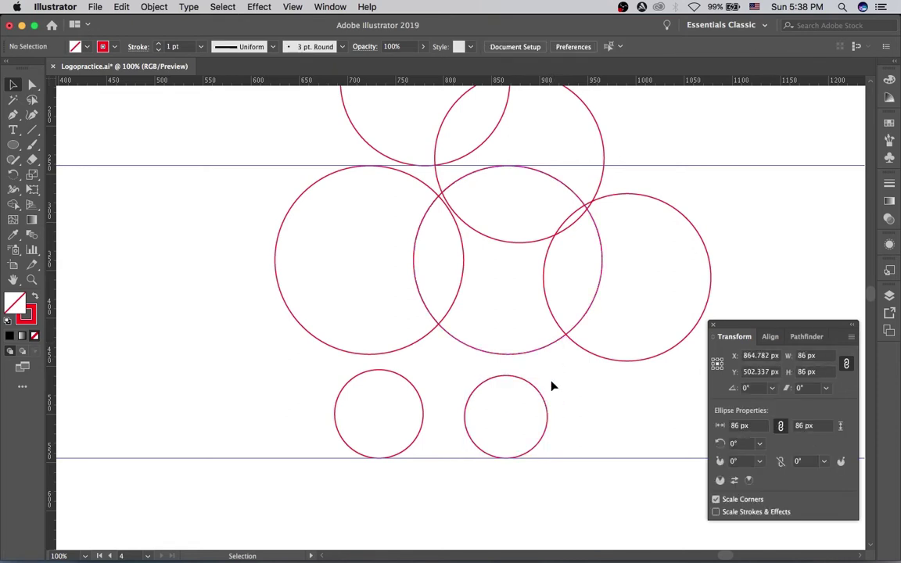
left_click(567, 364)
left_click(543, 402)
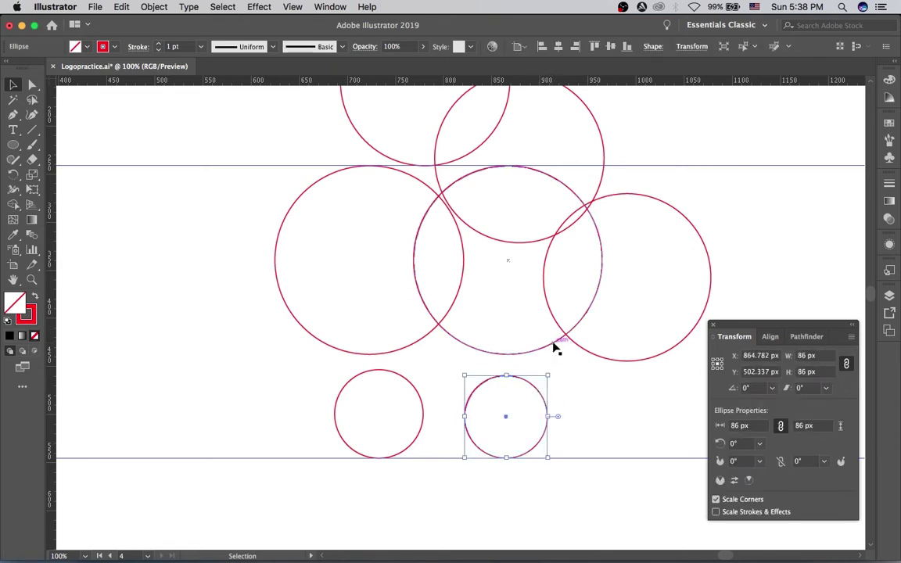
left_click(552, 348)
left_click(556, 394)
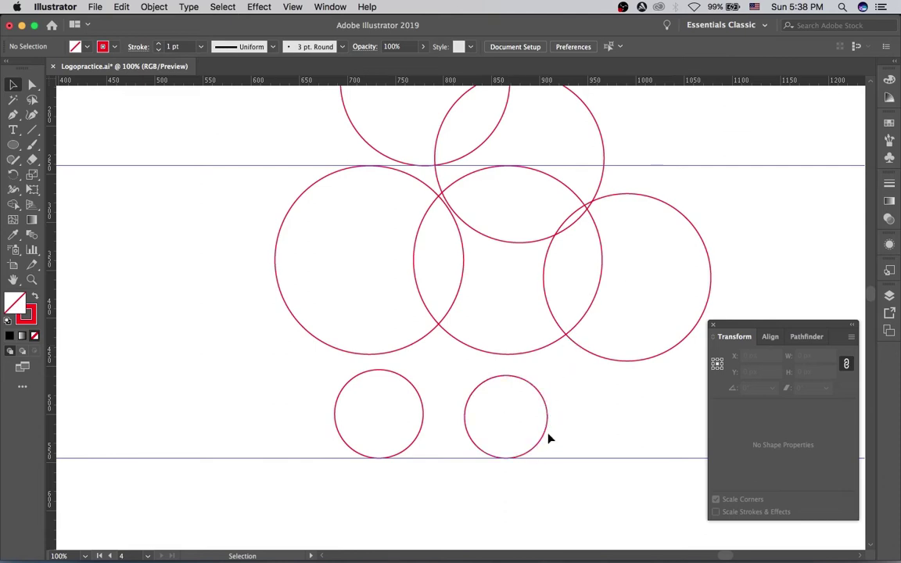
left_click(542, 356)
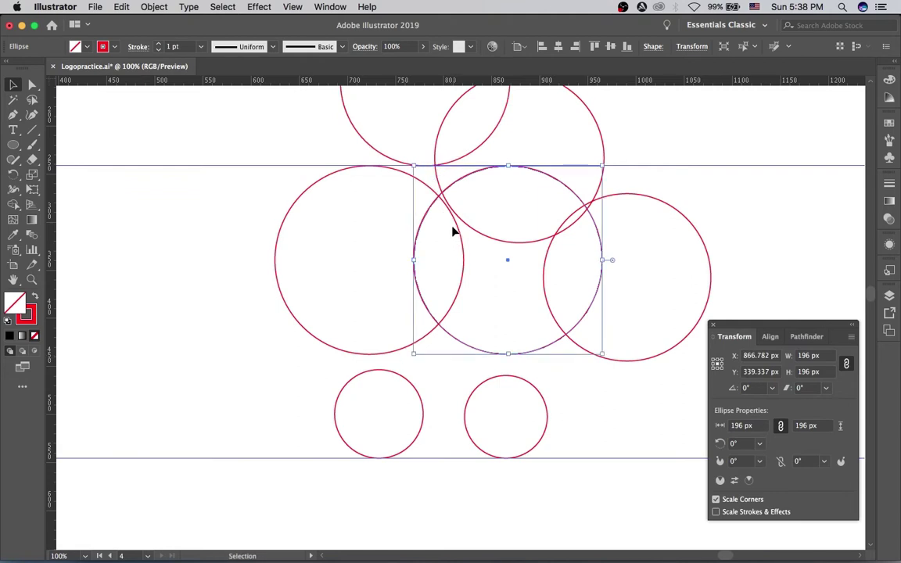
left_click(809, 356)
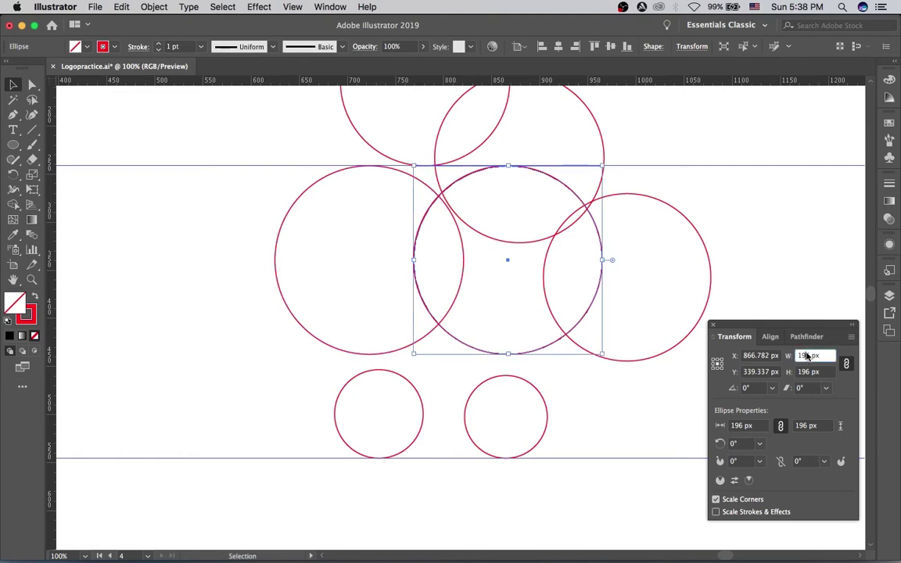
type("416-")
key("Return")
Give the 220 px circle a teal stroke
left_click(686, 278)
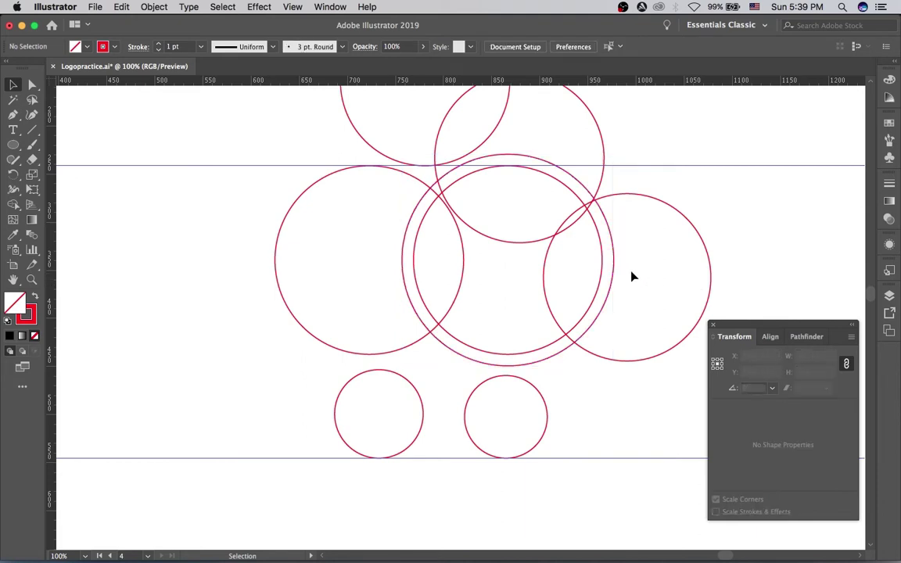
left_click(609, 301)
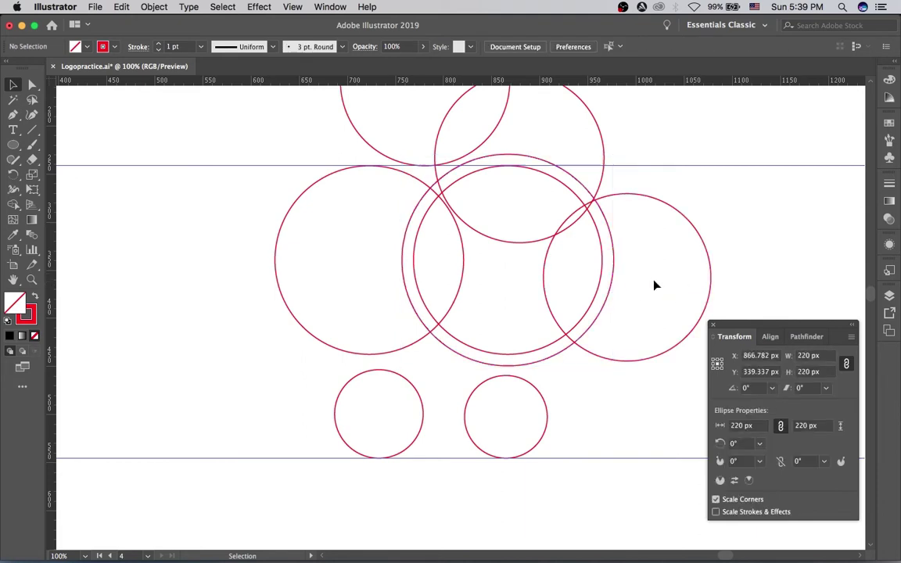
left_click(681, 283)
left_click(603, 303)
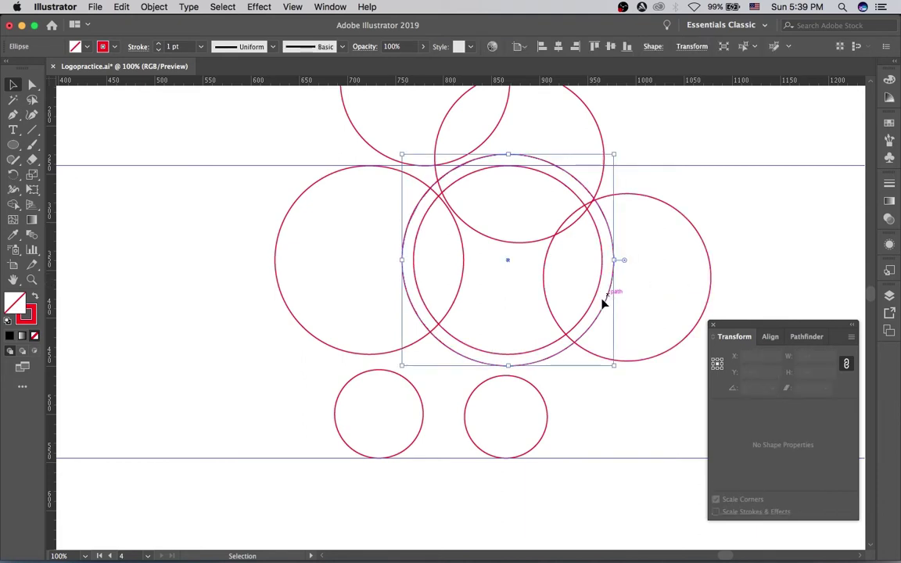
left_click(104, 44)
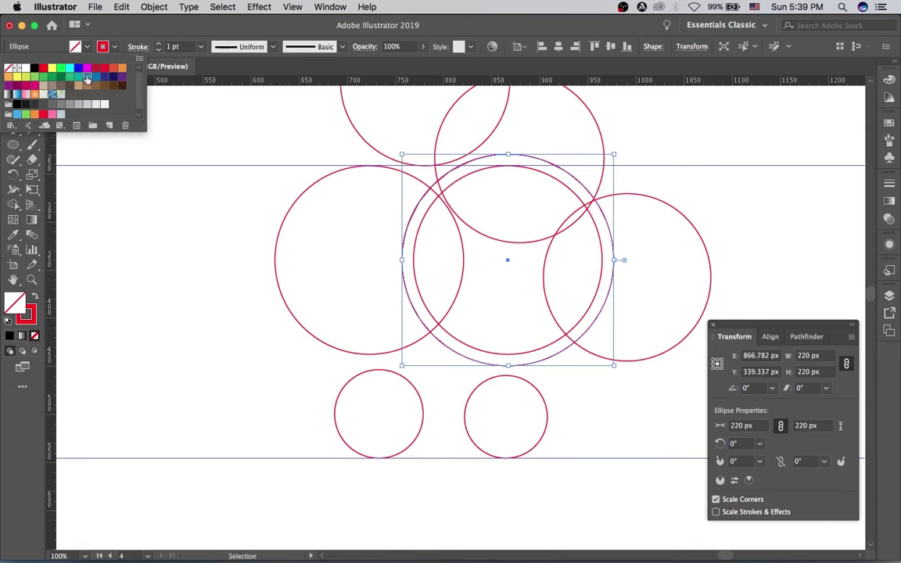
left_click(86, 77)
left_click(649, 271)
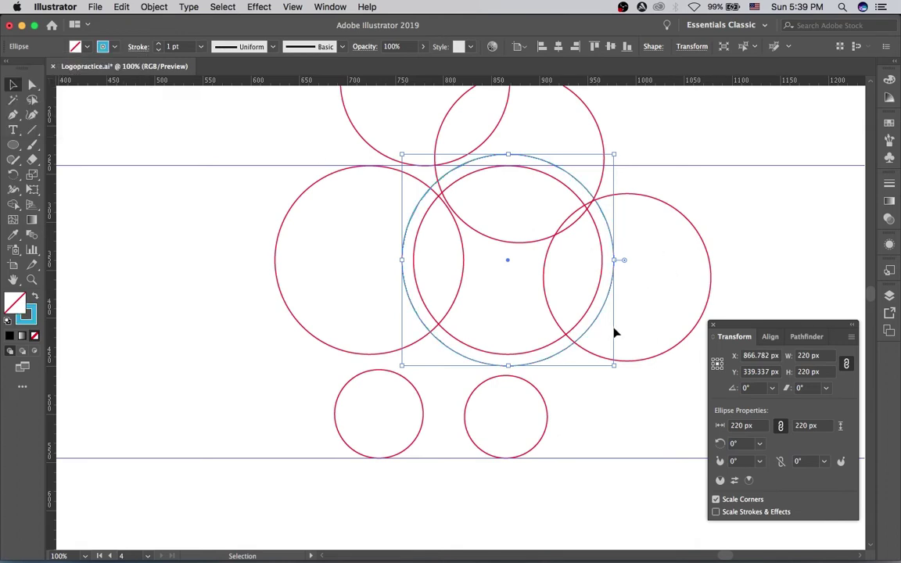
left_click(581, 350)
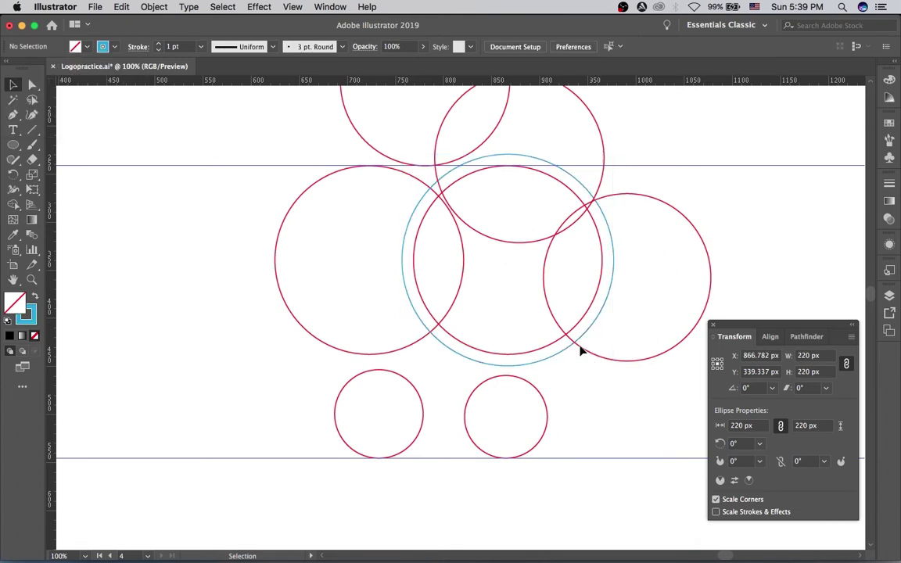
left_click(539, 394)
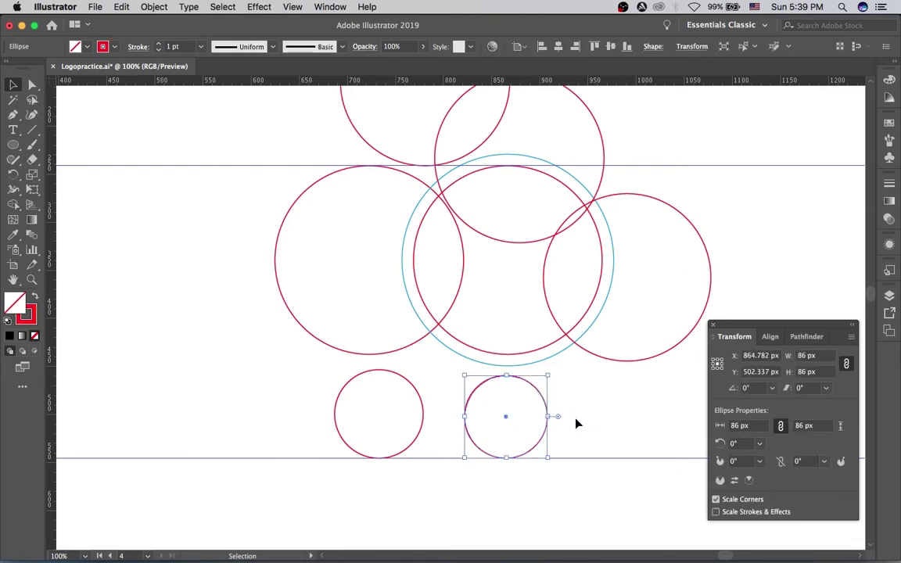
Resize the small bottom-right circle to 330 px (416-86) and give it a blue stroke
left_click(806, 356)
type("416")
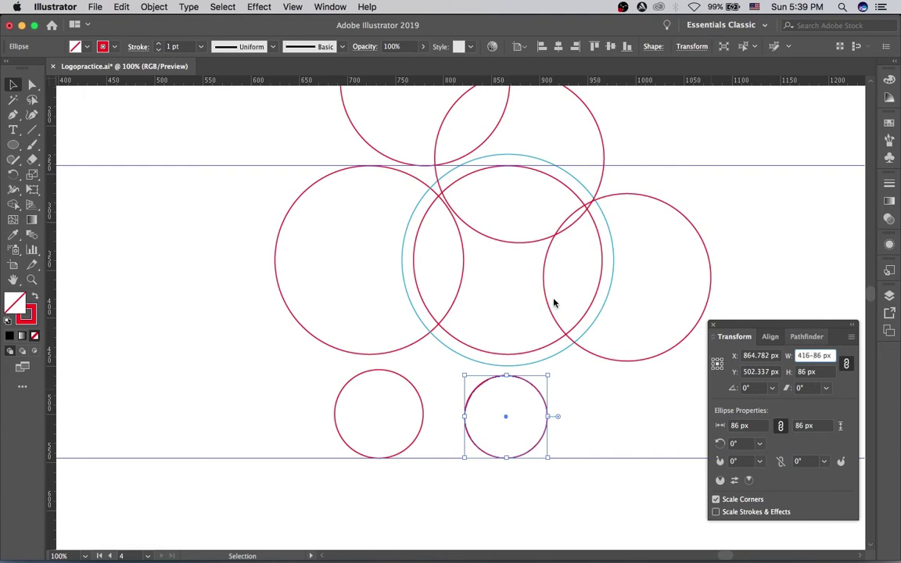
type("-")
key("Return")
left_click(104, 48)
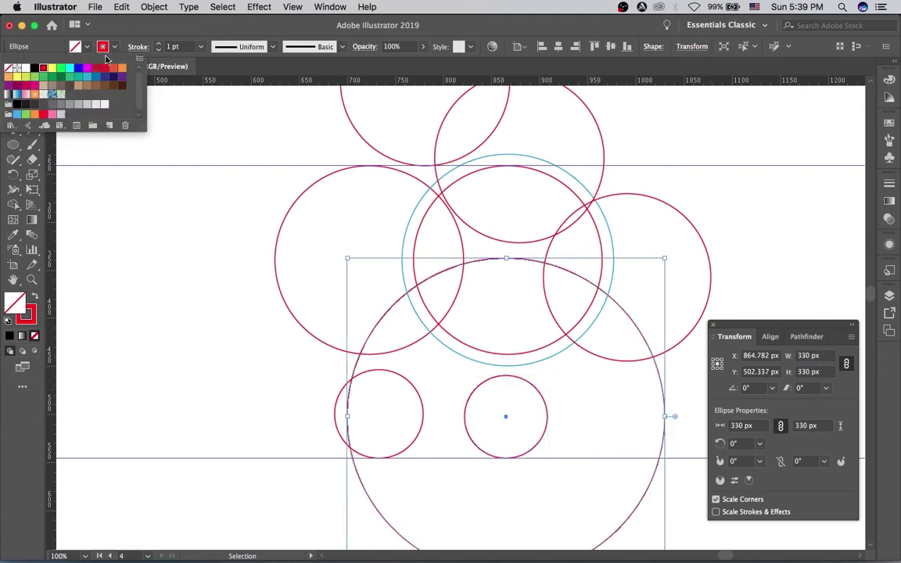
left_click(75, 69)
left_click(352, 220)
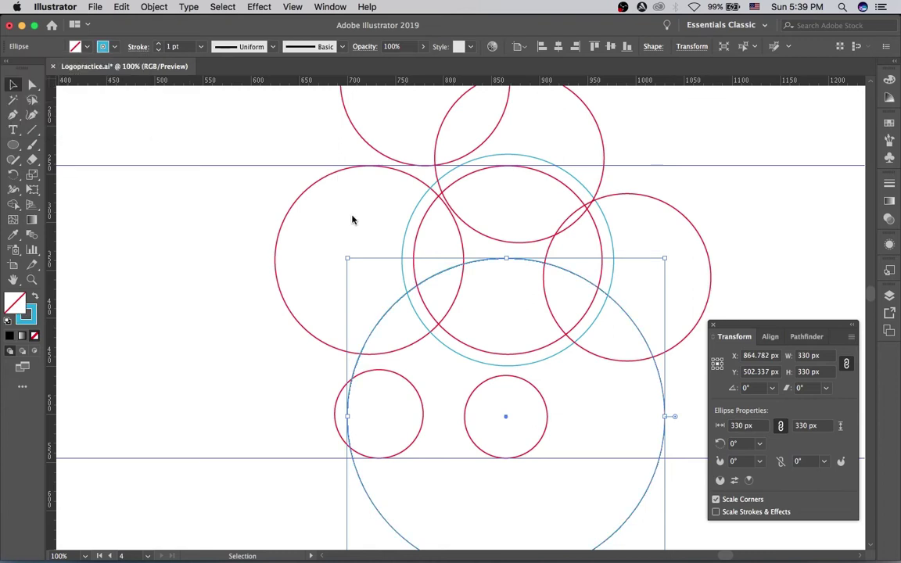
left_click(362, 223)
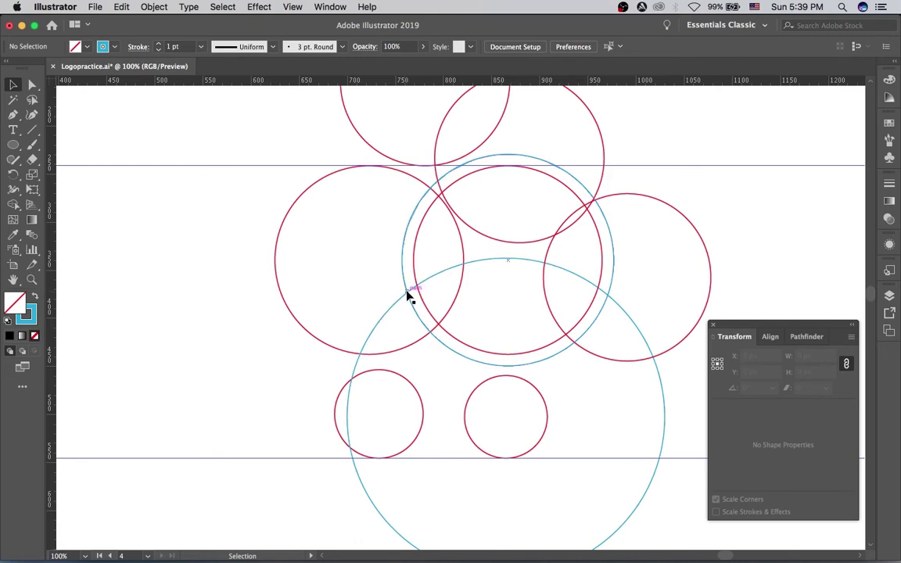
Draw a 416 px circle centred on the left intersection of the blue circles
key("l")
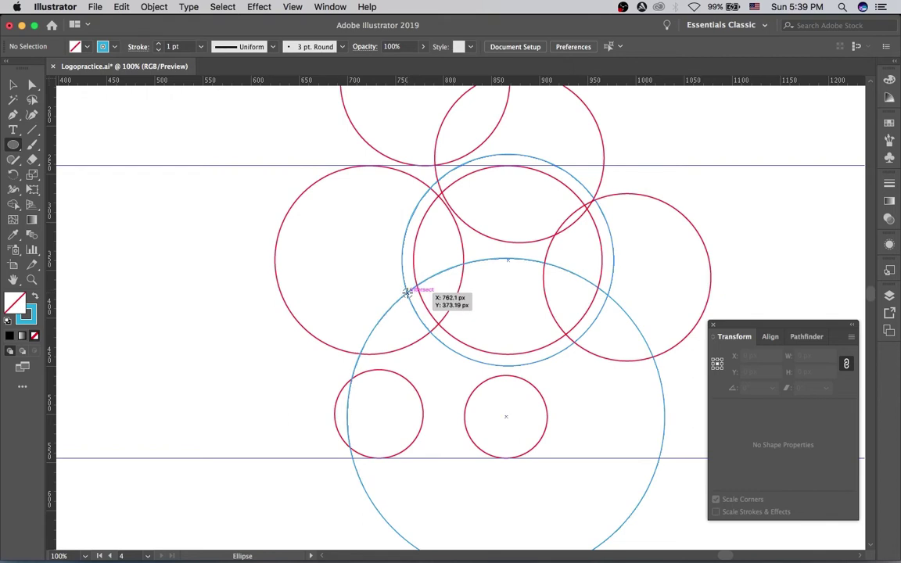
left_click(438, 295, "super")
scroll(422, 267, "down", 1)
left_click_drag(409, 273, 404, 279)
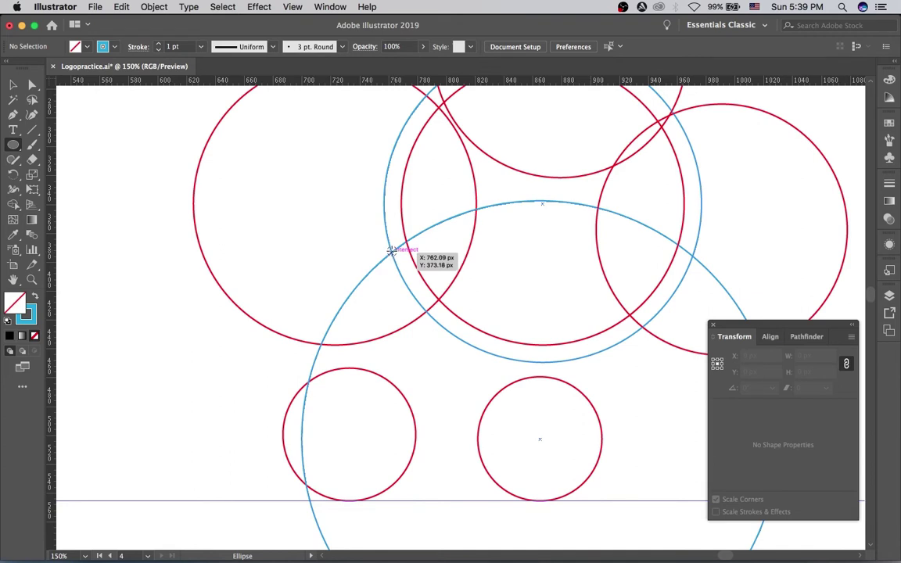
key("super+space")
left_click(415, 273, "super")
left_click_drag(420, 277, 385, 285)
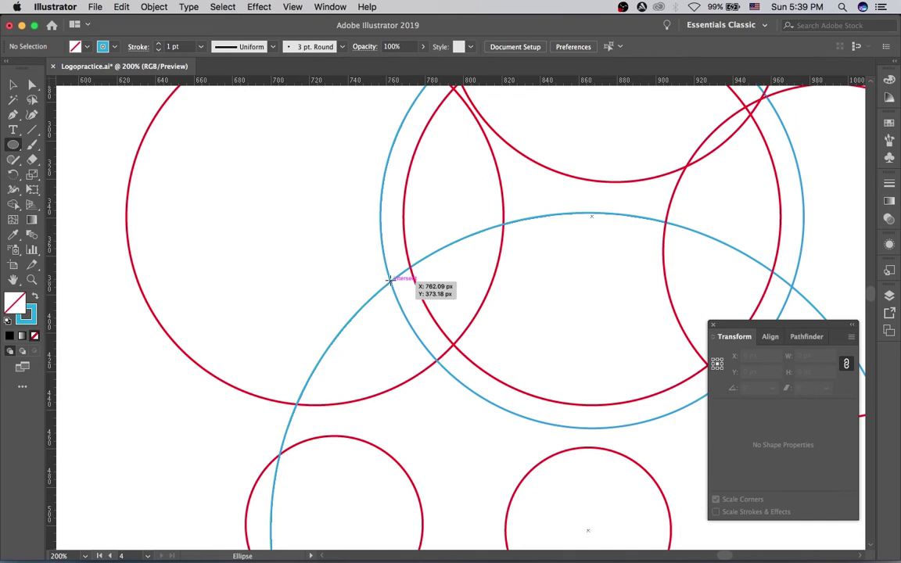
left_click(390, 282)
type("416")
key("Return")
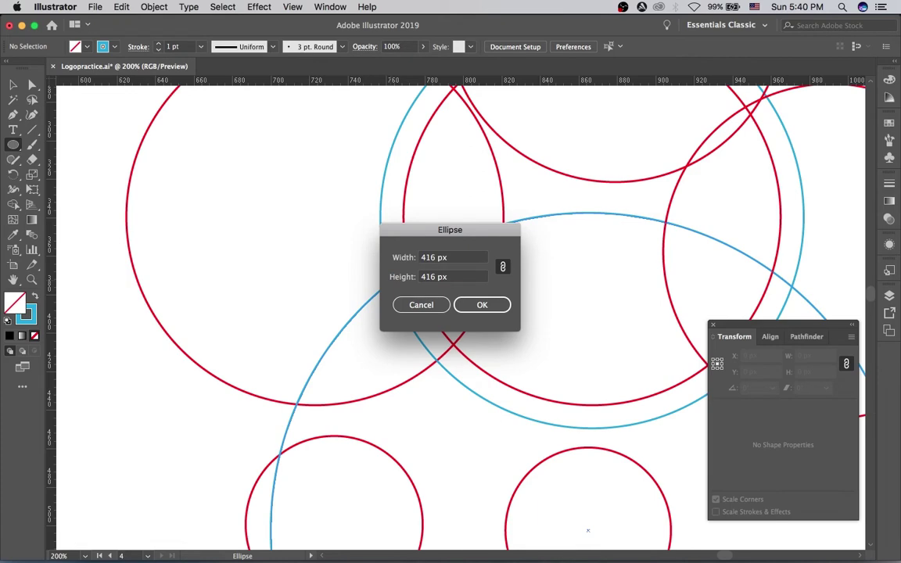
Give the 416 px circle a crimson stroke
key("super+minus")
key("super+minus")
left_click_drag(535, 332, 562, 348)
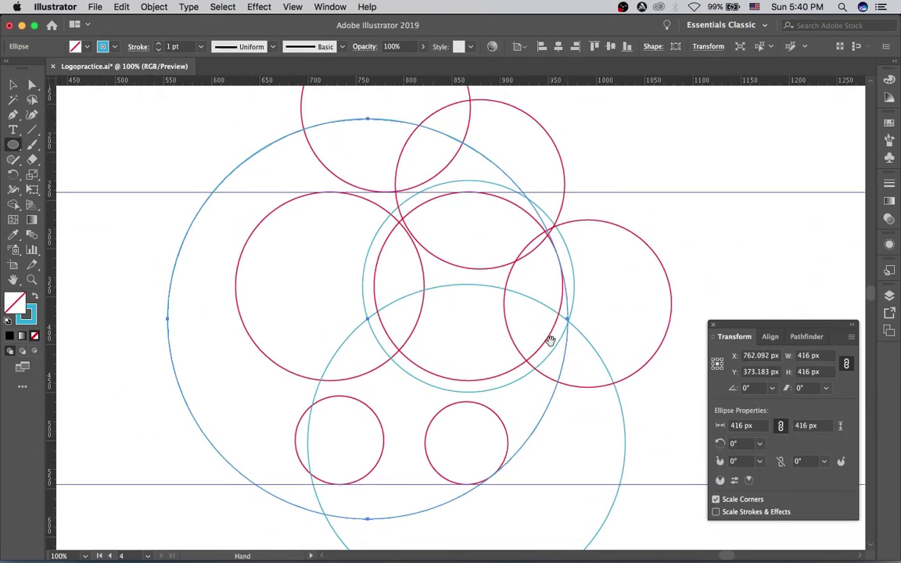
key("super")
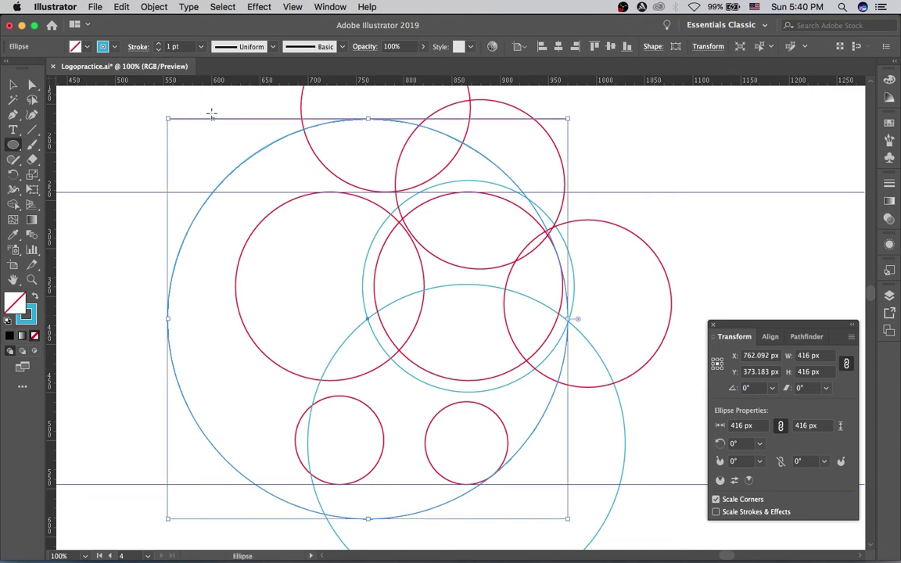
left_click(114, 47)
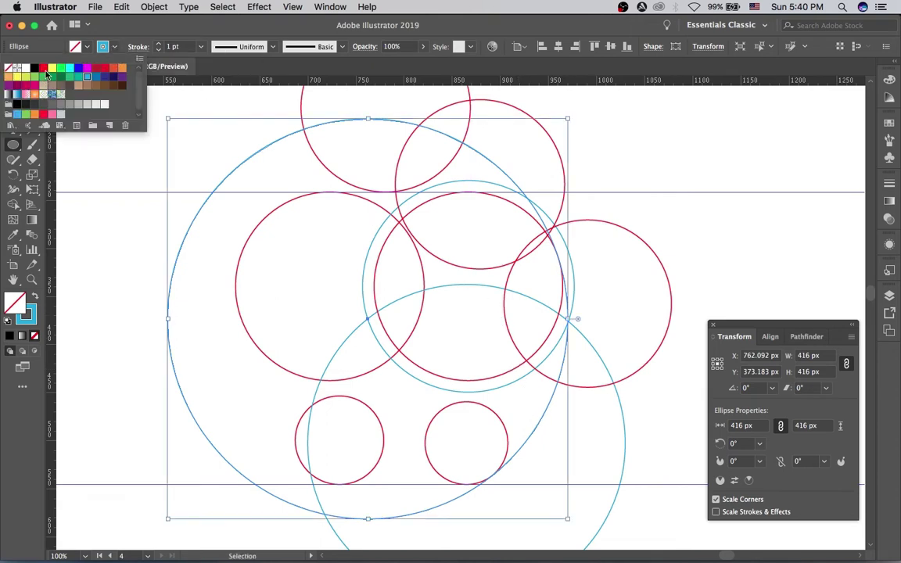
left_click(43, 68)
left_click(496, 277)
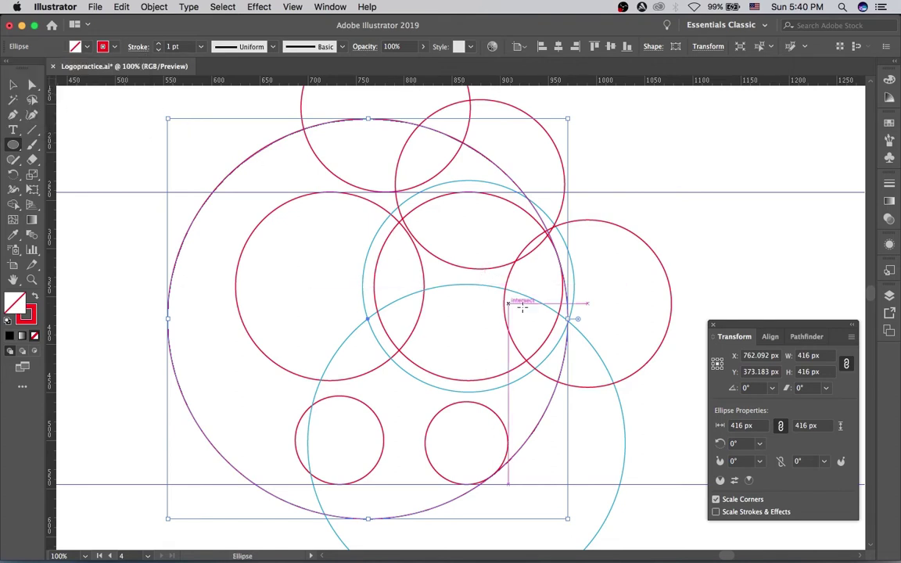
key("v")
left_click(624, 296)
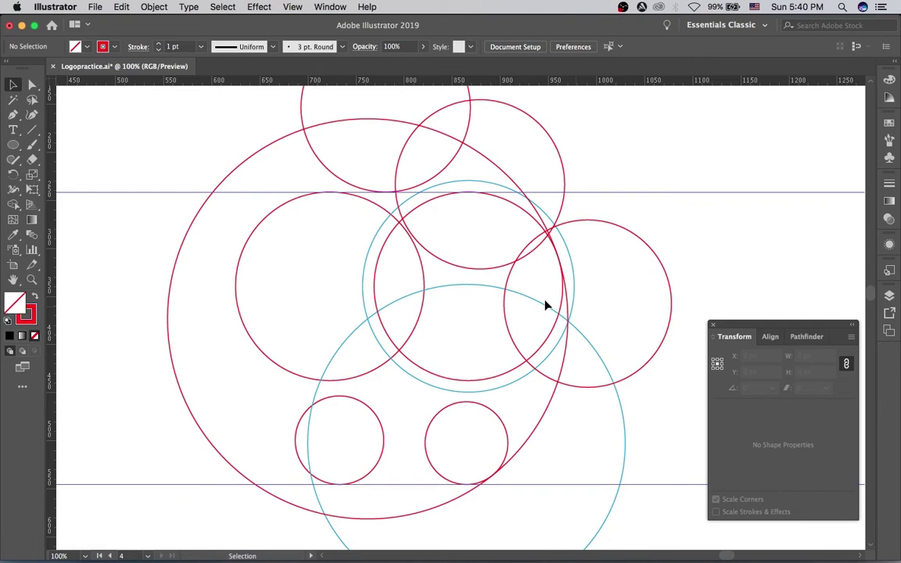
Resize the left 196 px circle to 248 px (444-196) and outline it in orange
left_click_drag(469, 287, 502, 274)
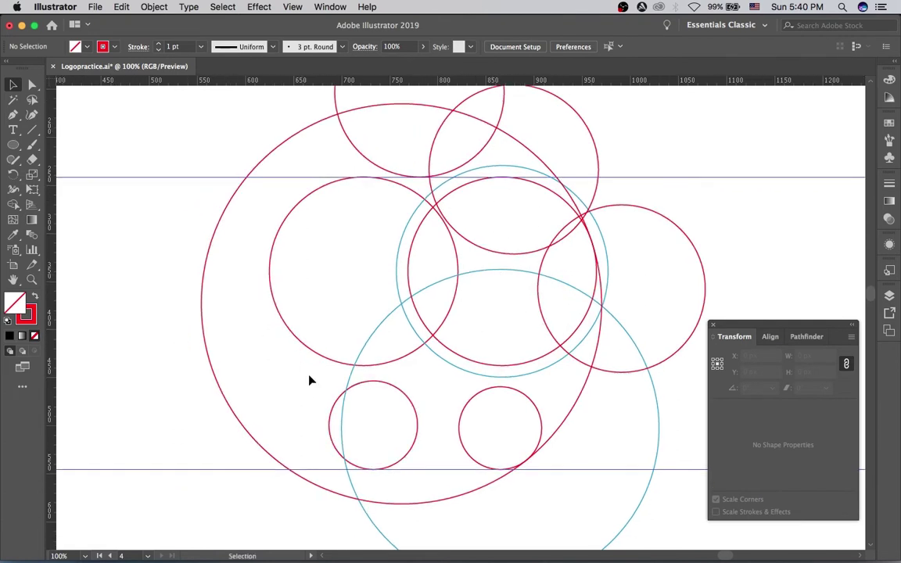
left_click_drag(409, 354, 446, 338)
left_click(449, 362)
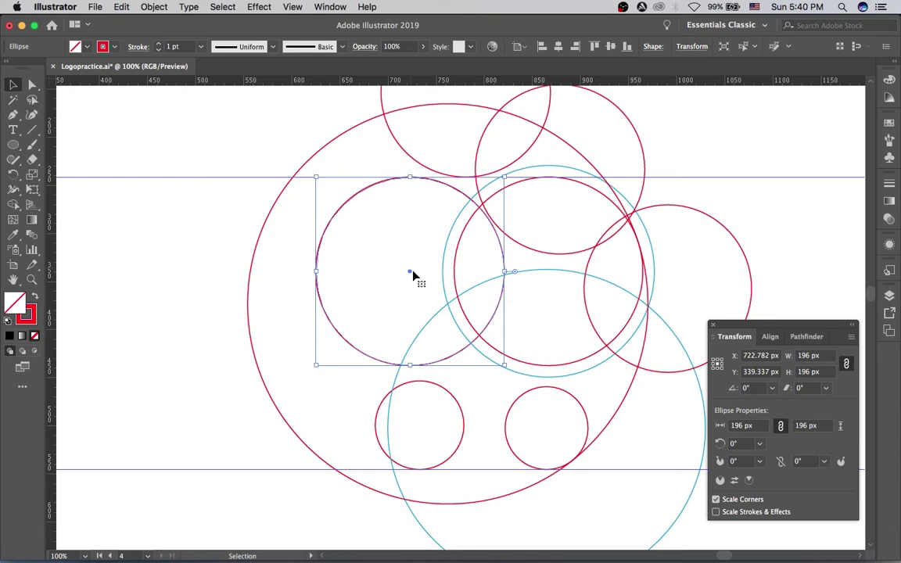
left_click(799, 357)
type("444-")
key("Return")
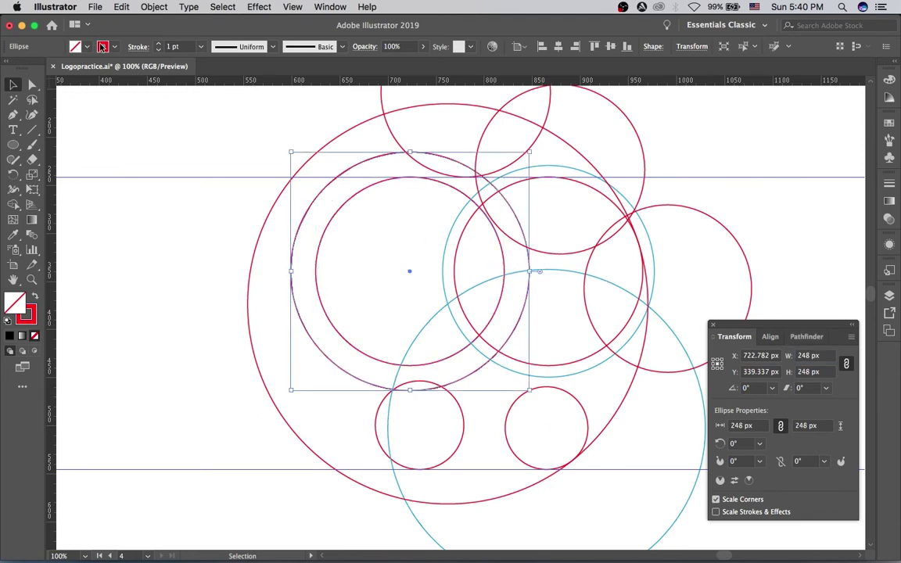
left_click(102, 47)
left_click(122, 68)
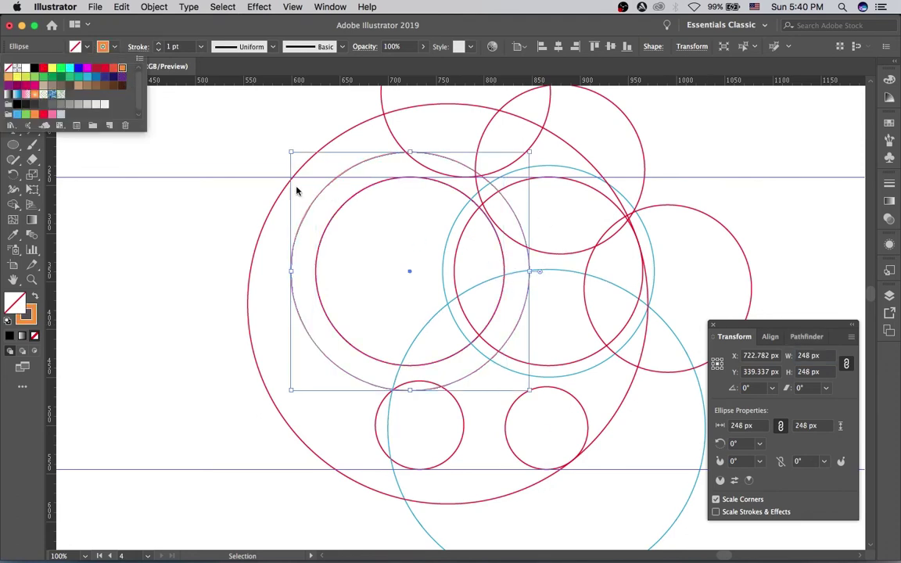
left_click(338, 190)
left_click(336, 199)
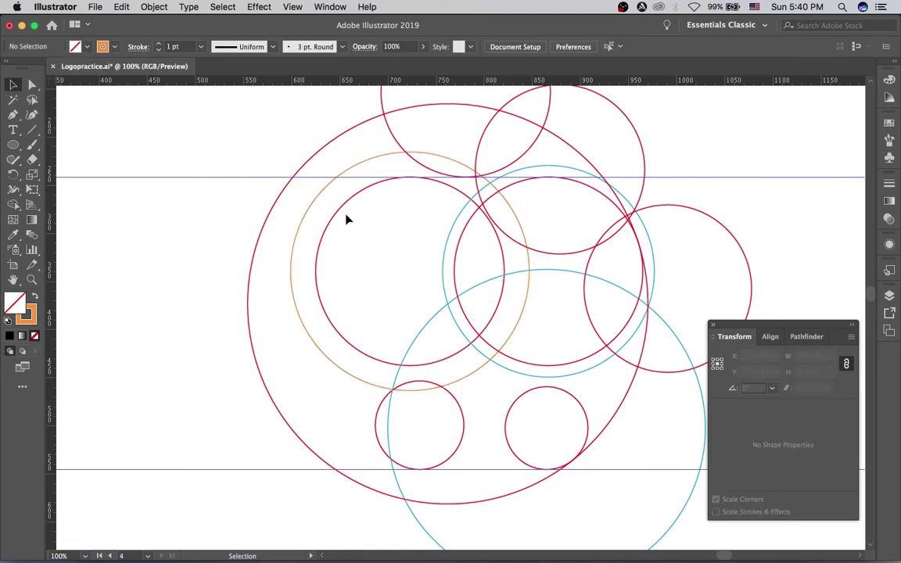
scroll(401, 227, "down", 3)
left_click(445, 358)
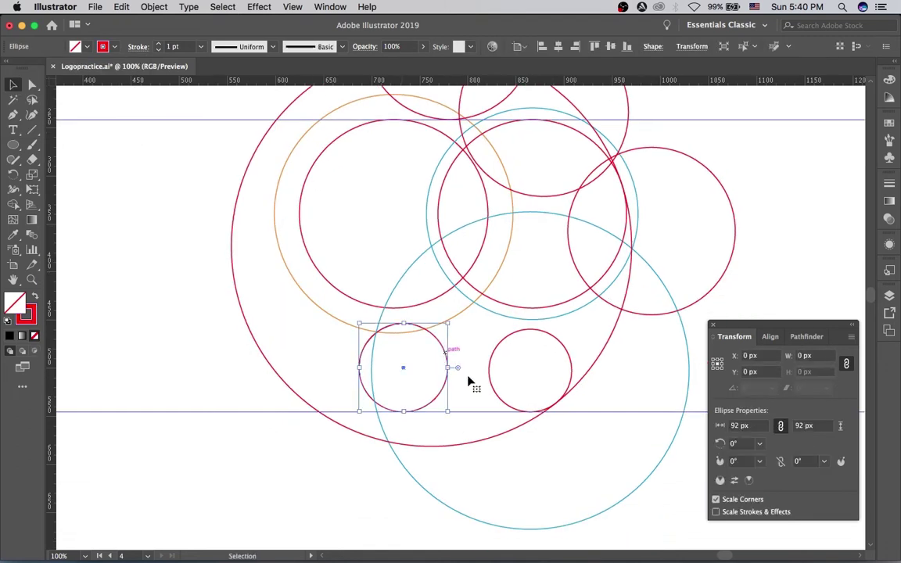
Resize the small left circle to 352 px (444-92) and give it an orange stroke
key("a")
key("v")
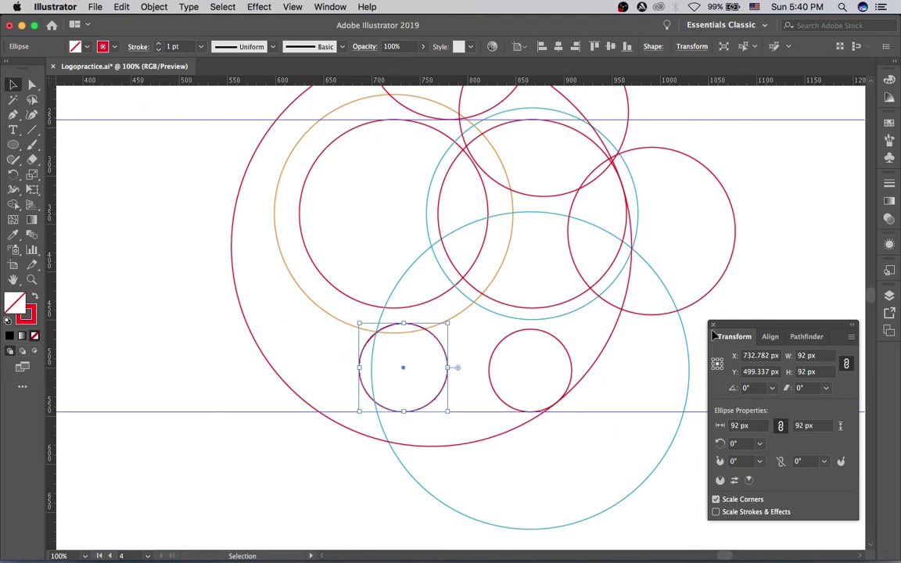
left_click(800, 359)
type("44")
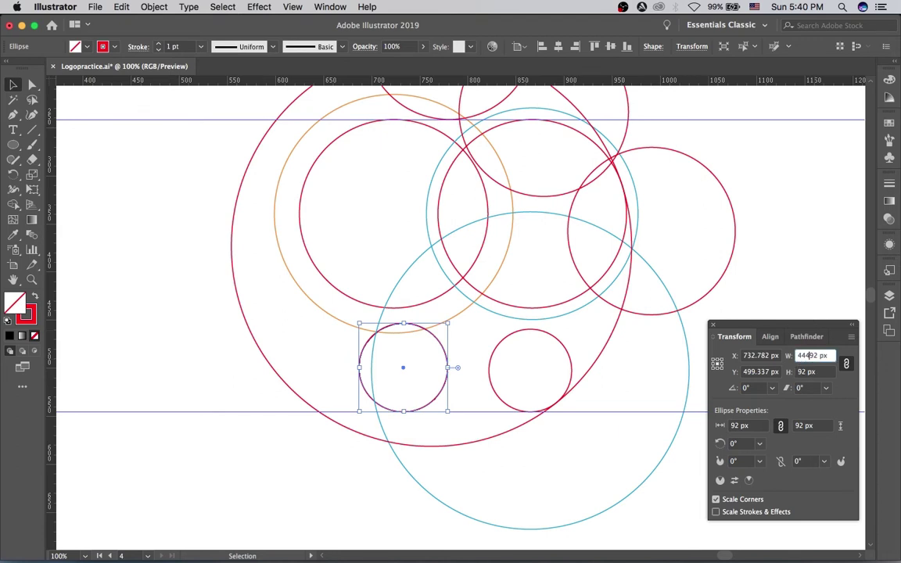
type("4-")
key("Return")
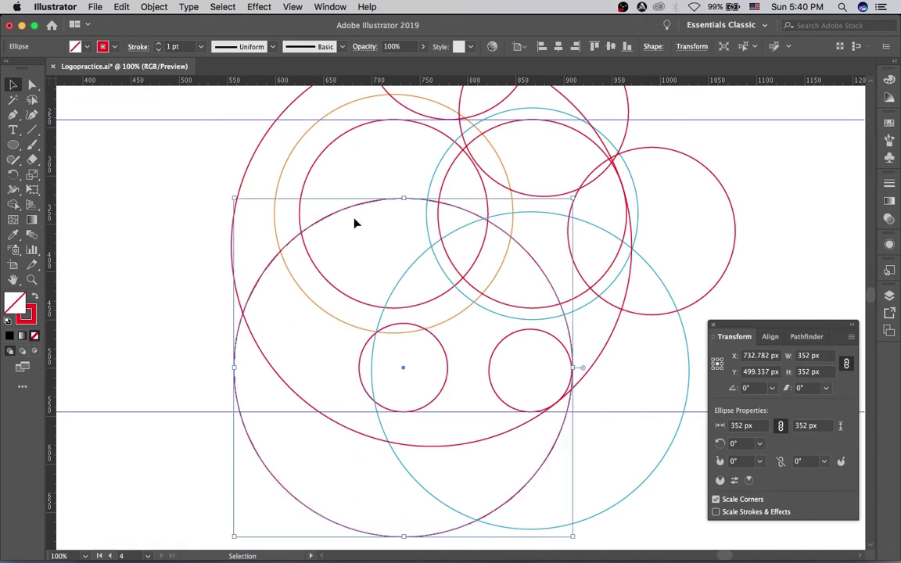
left_click(113, 47)
left_click(121, 68)
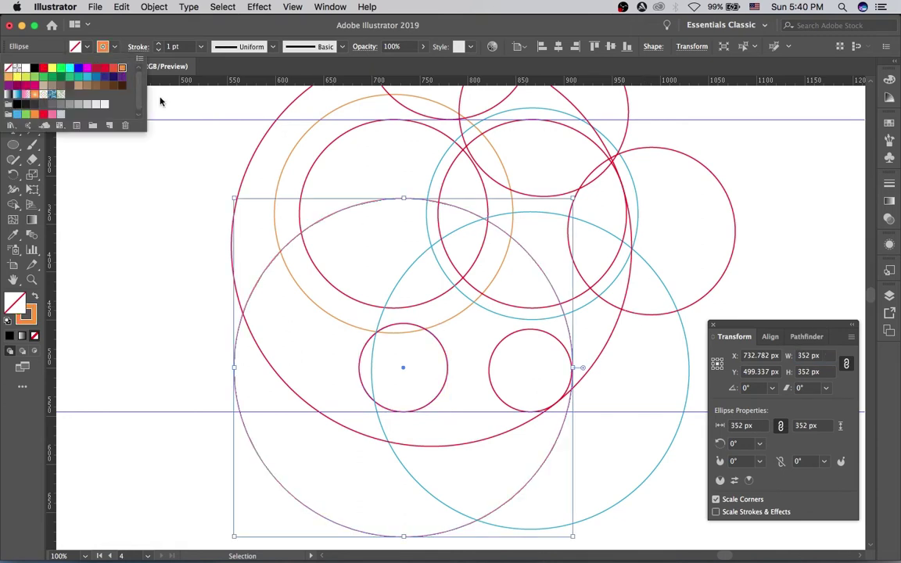
left_click(342, 150)
left_click(341, 155)
key("space")
mouse_move(399, 254)
left_mouse_down()
mouse_move(406, 216)
mouse_move(392, 246)
left_mouse_up()
key("space")
left_click_drag(490, 237, 504, 253)
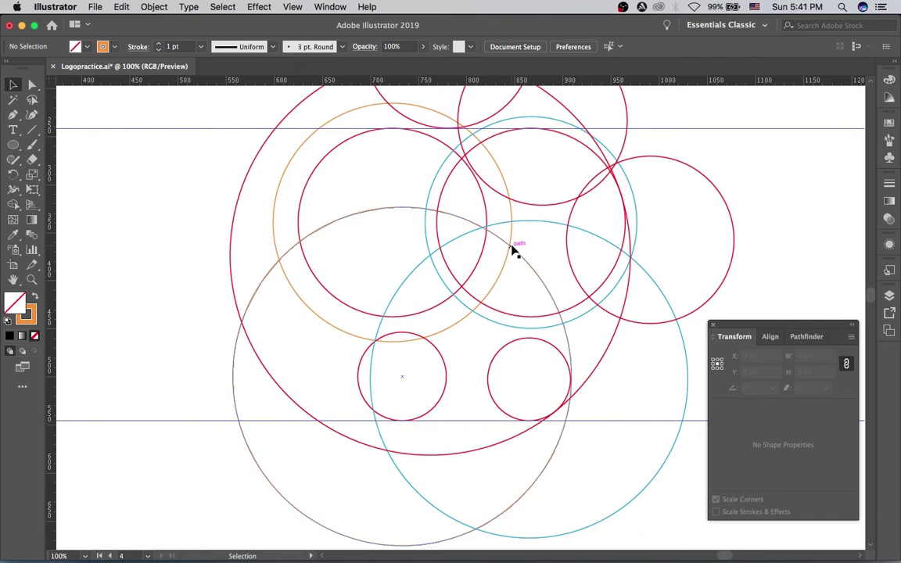
Draw a 444 px circle centred on the chosen intersection
key("l")
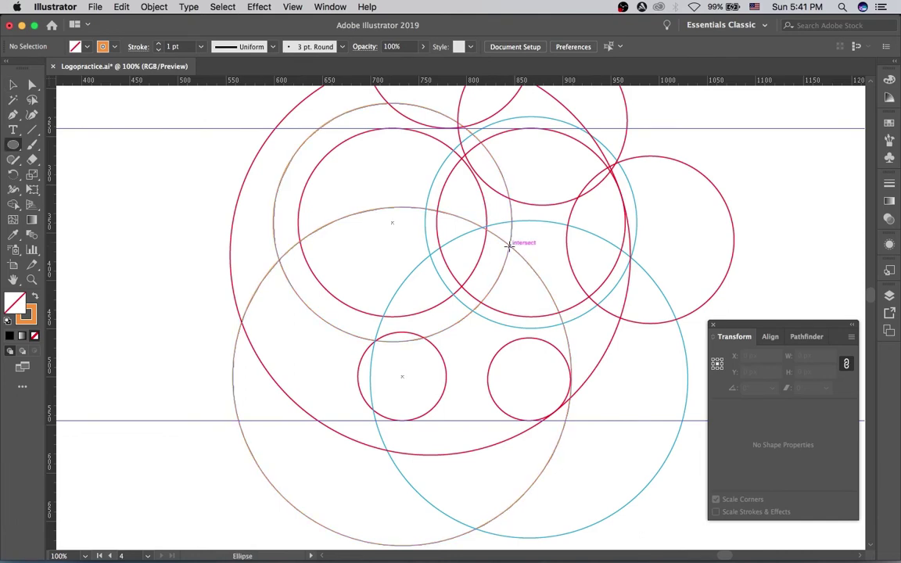
scroll(505, 257, "up", 5)
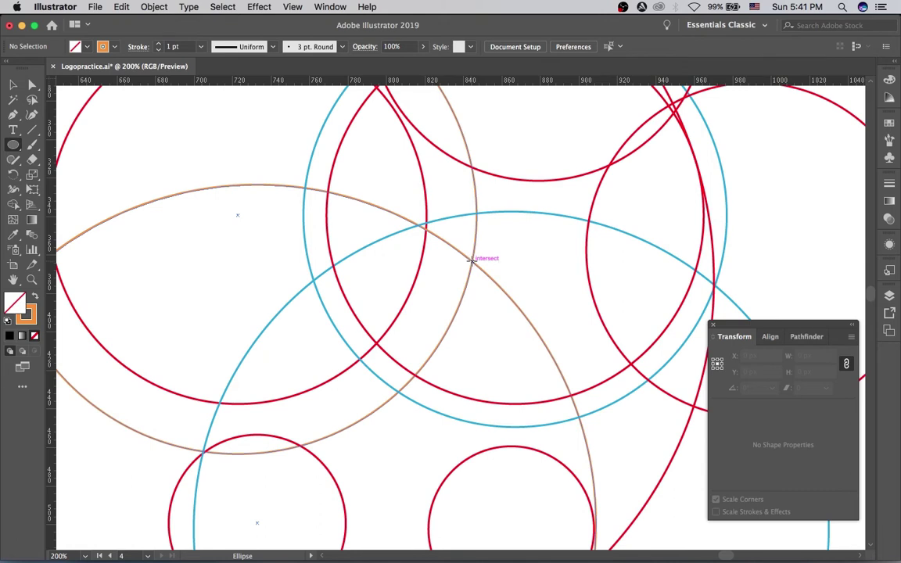
left_click(471, 261)
type("444")
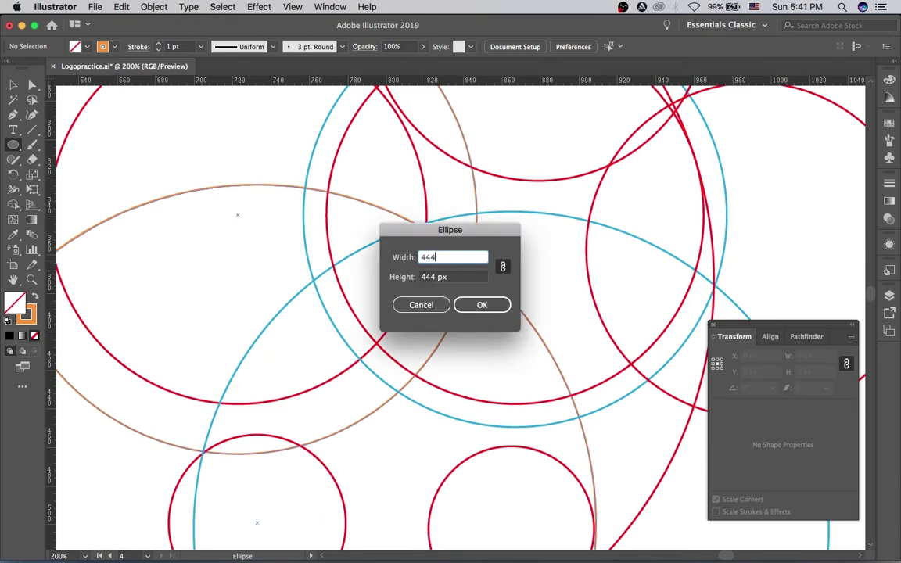
left_click(481, 305)
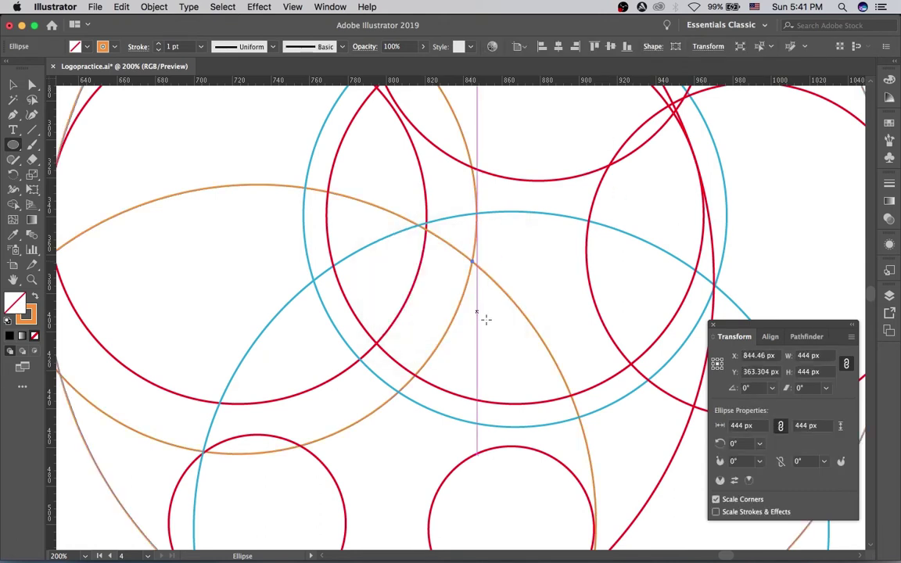
left_click(489, 303, "alt+super")
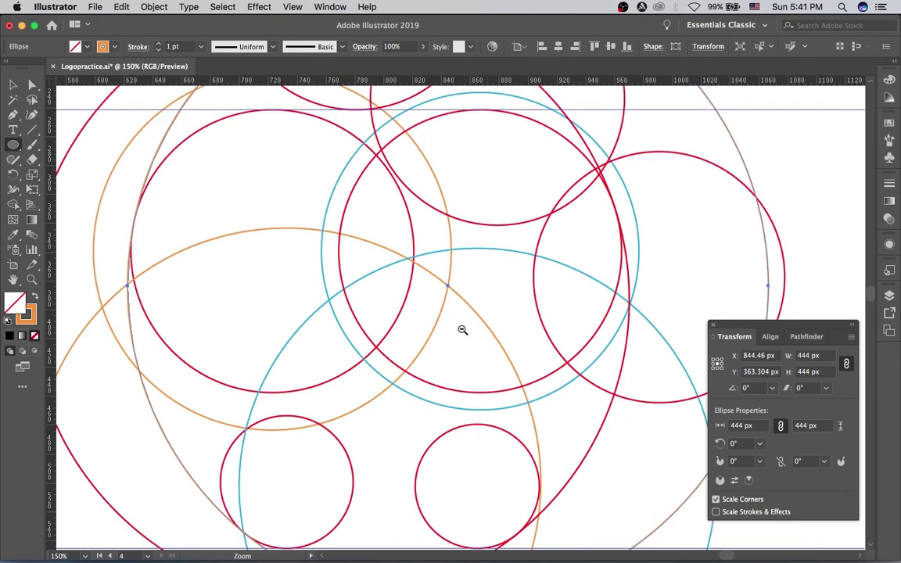
left_click(471, 332, "alt+super")
mouse_move(471, 331)
left_mouse_down()
mouse_move(479, 309)
mouse_move(476, 318)
left_mouse_up()
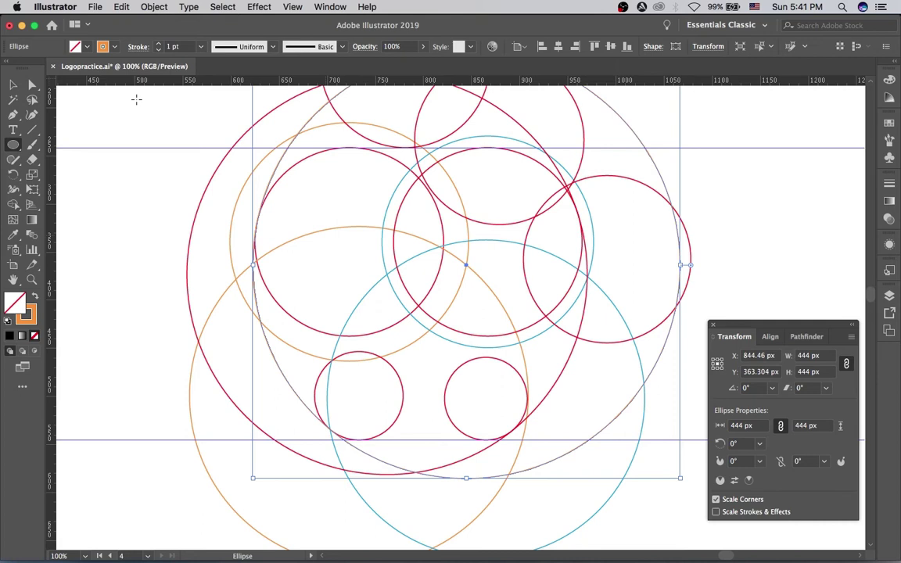
Change the 444 px circle's outline to red
left_click(103, 47)
left_click(43, 68)
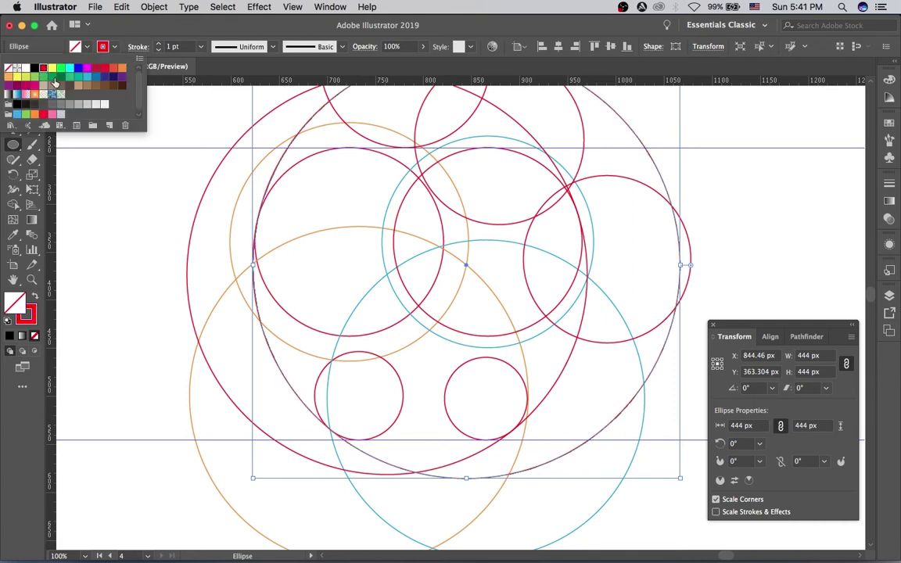
key("Escape")
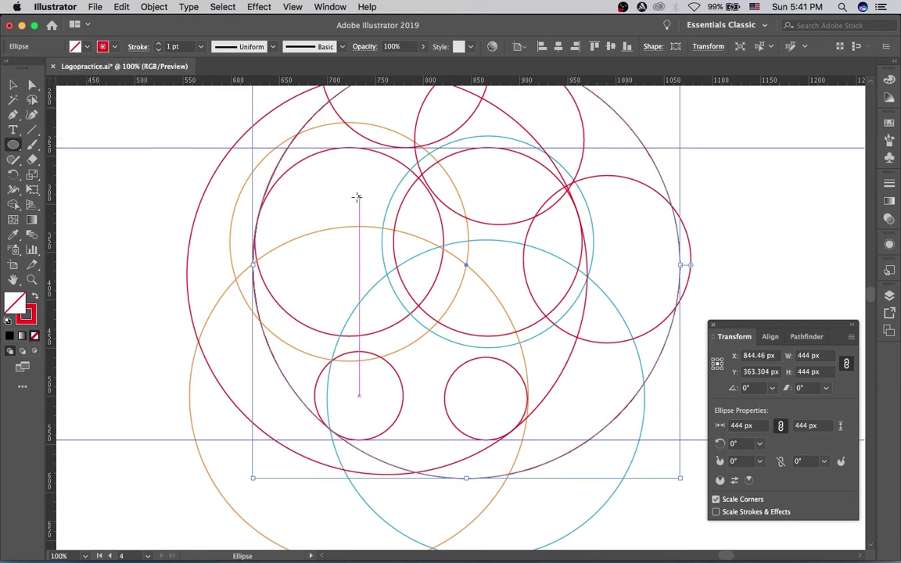
key("v")
left_click(358, 205)
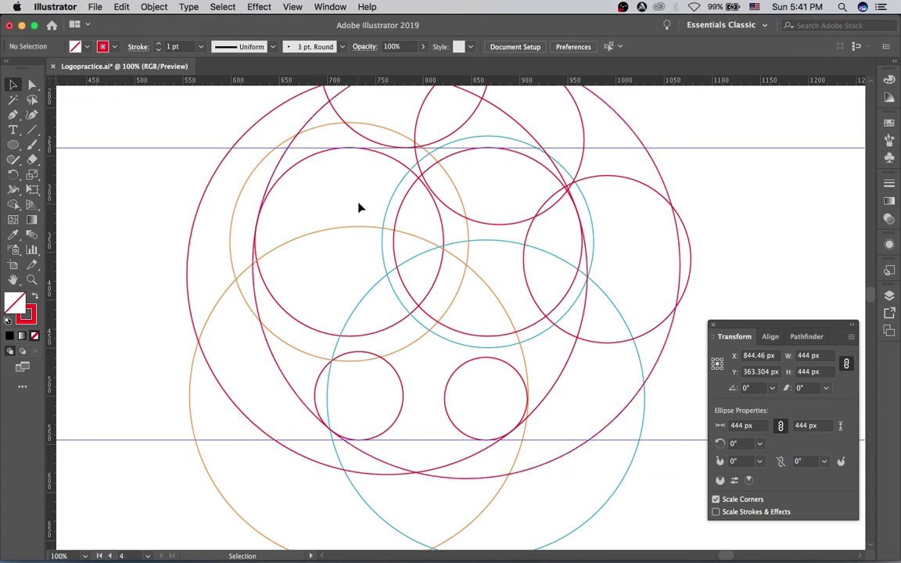
Pan the artwork down with the Hand tool and zoom in on the grid's upper part
key("space")
left_click_drag(378, 321, 403, 314)
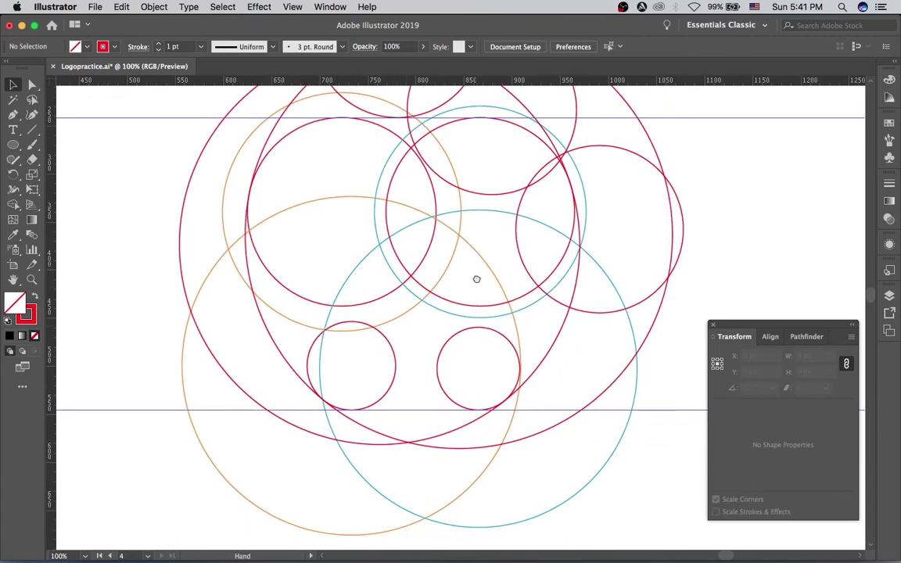
left_click_drag(477, 279, 479, 321)
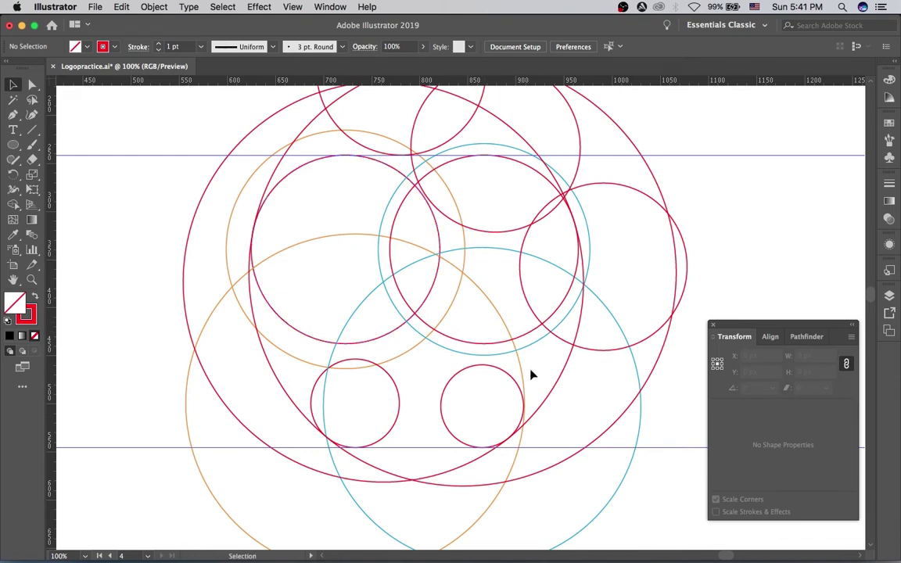
left_click_drag(458, 235, 468, 307)
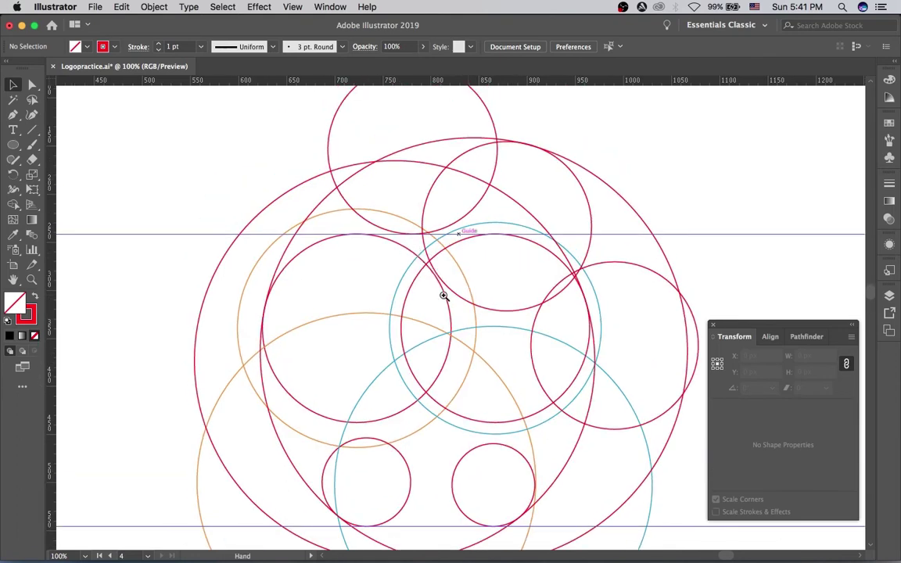
scroll(443, 293, "up", 4)
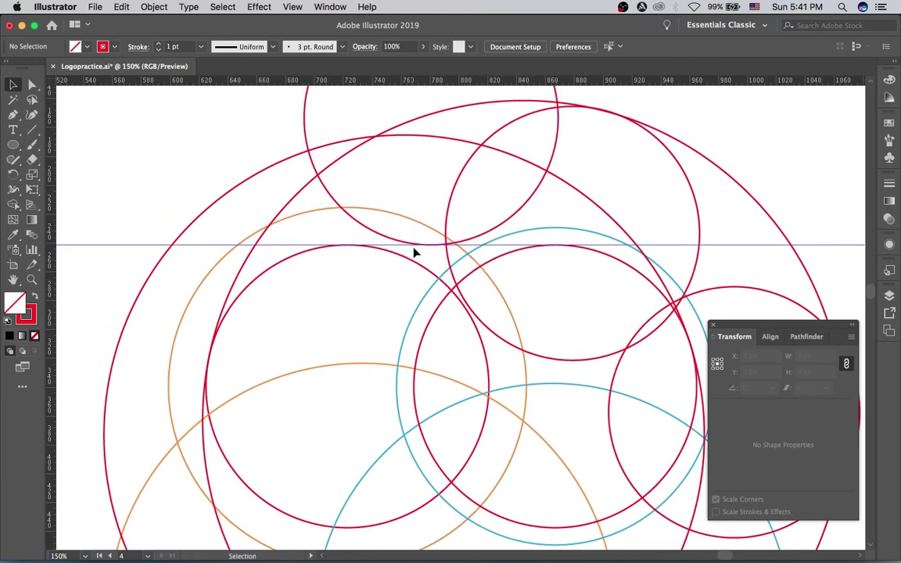
Enlarge the left 196 px circle to 288 px (92+196) with a teal outline
scroll(429, 278, "down", 3)
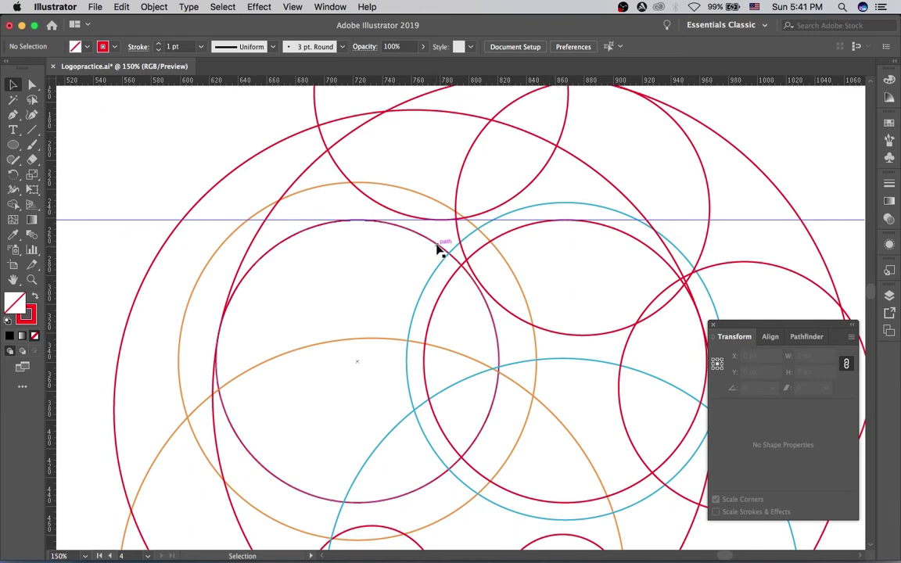
left_click(438, 249)
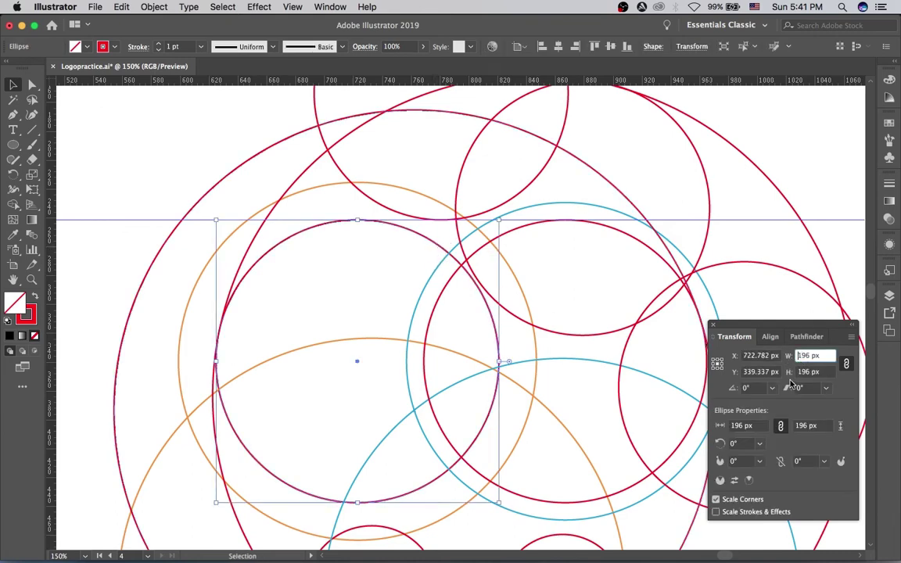
type("92")
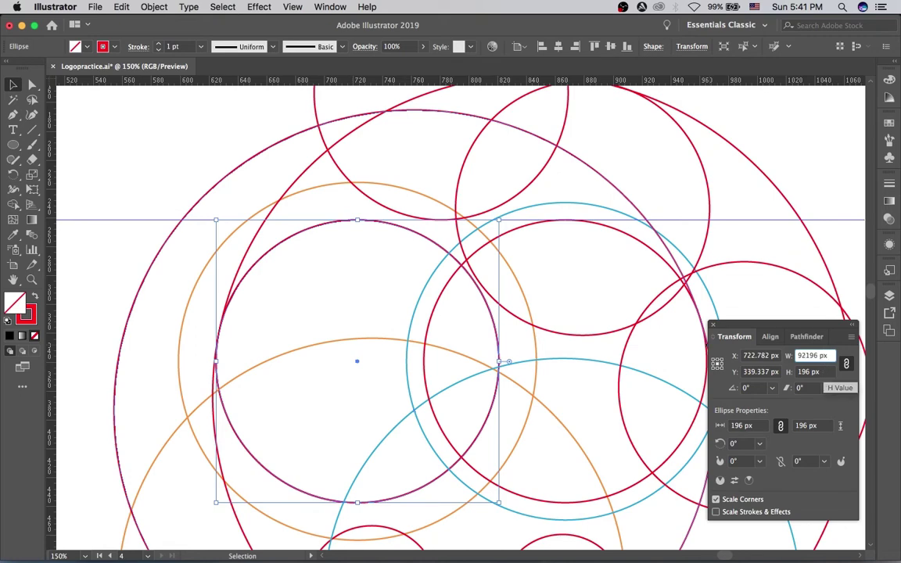
type("+")
key("Return")
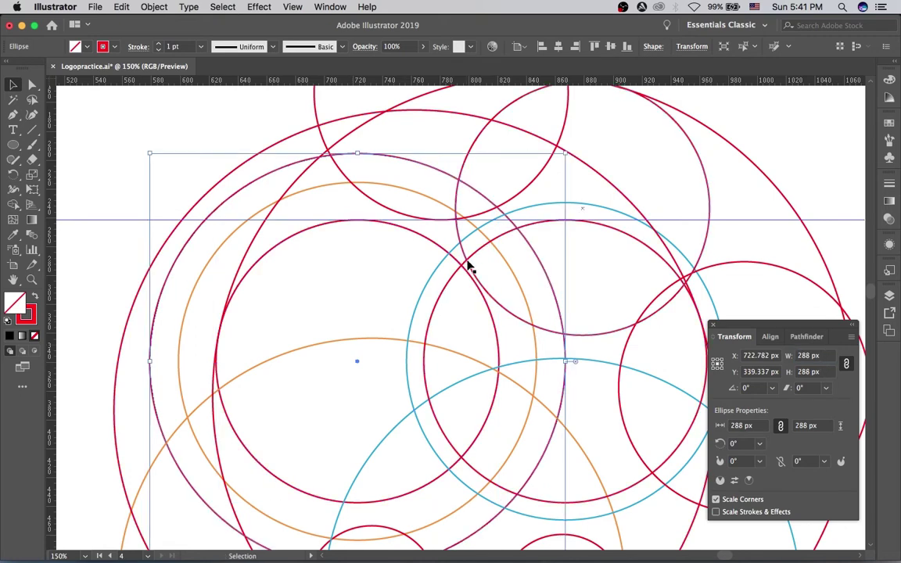
left_click(104, 47)
left_click(71, 77)
left_click(374, 274)
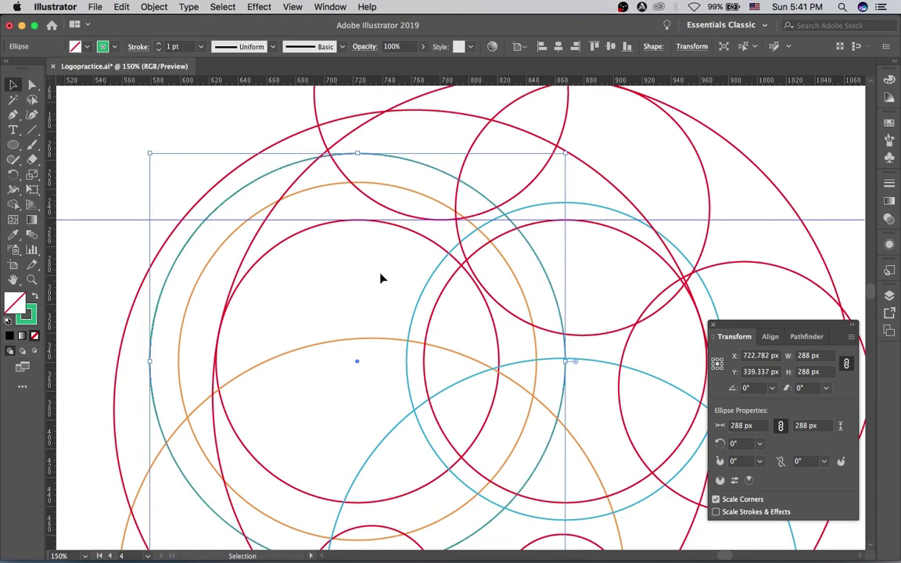
left_click(380, 277)
scroll(391, 235, "down", 3)
scroll(391, 234, "right", 3)
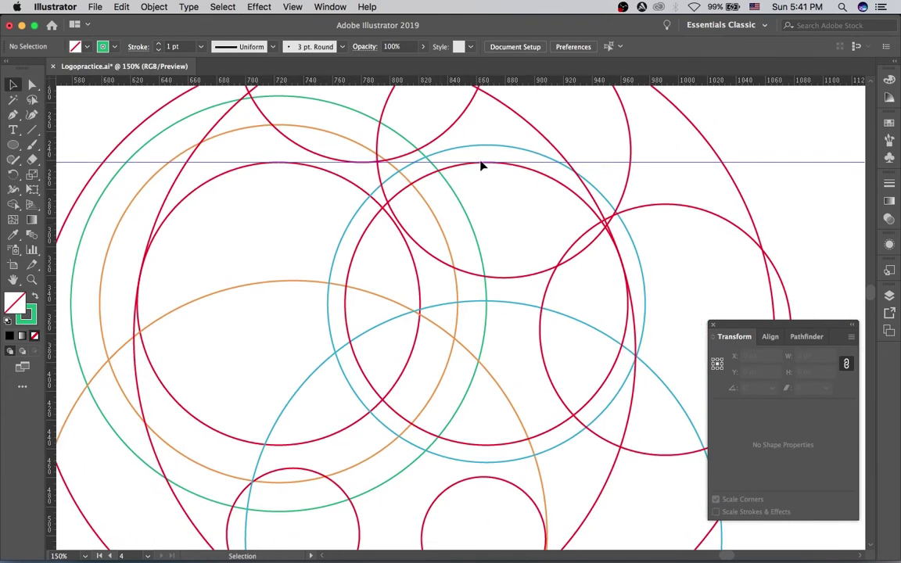
Widen the right 196 px circle to 288 px (92+196) and give its outline the teal swatch
left_click(454, 169)
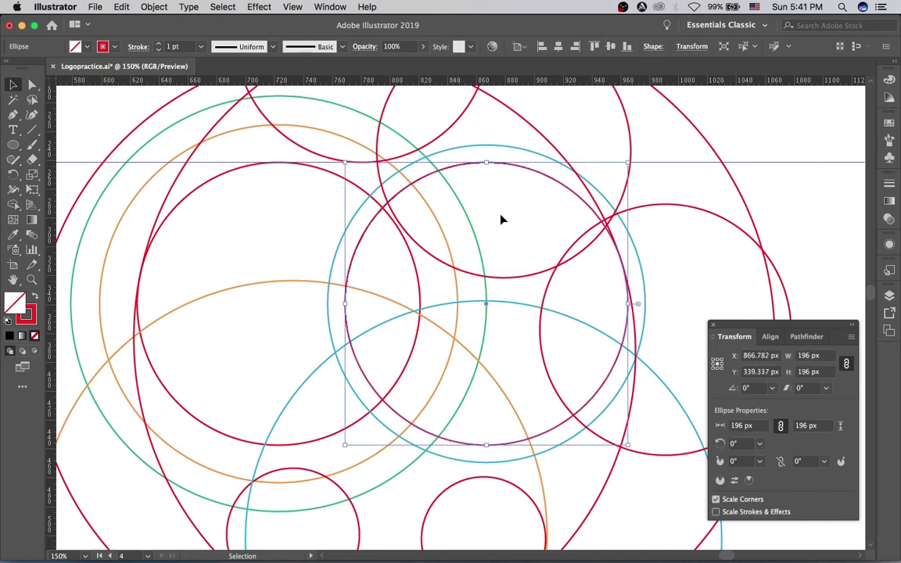
left_click(796, 356)
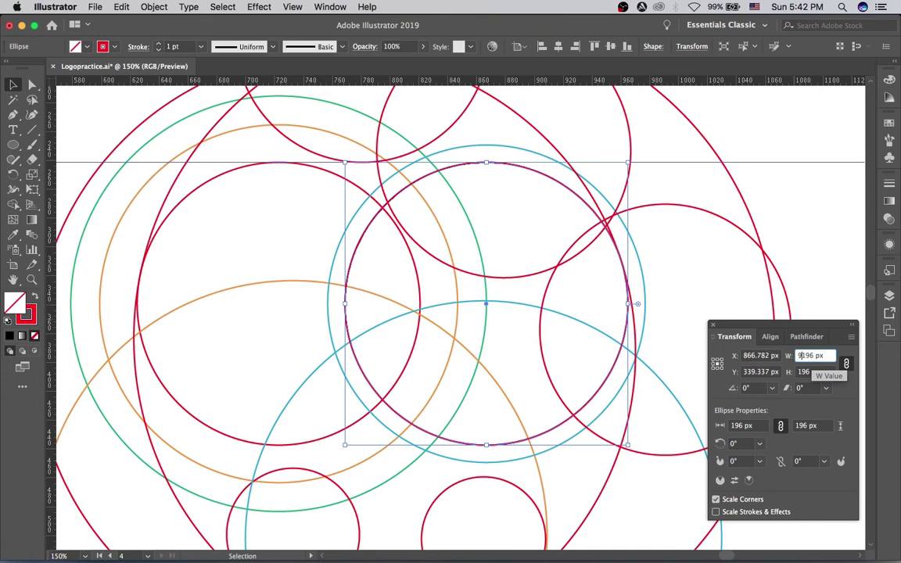
key("Return")
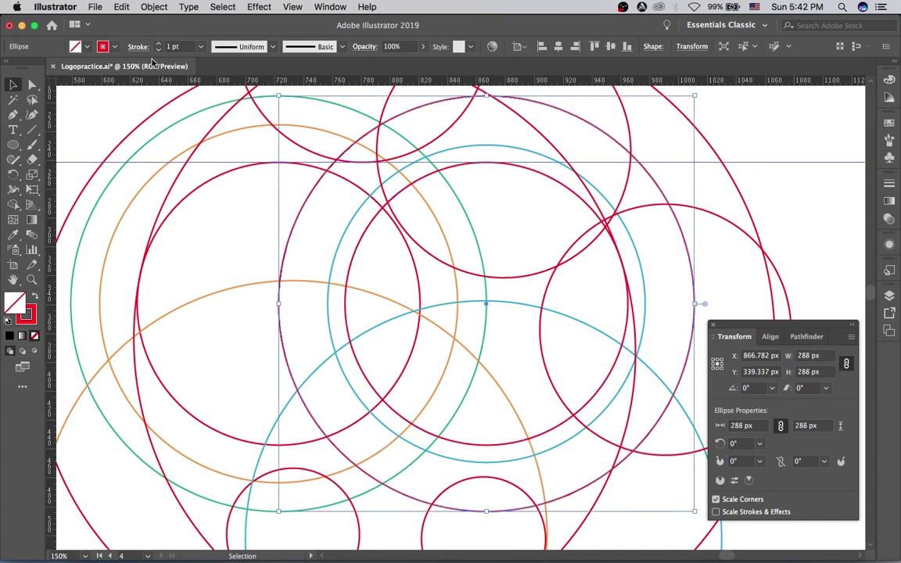
left_click(104, 47)
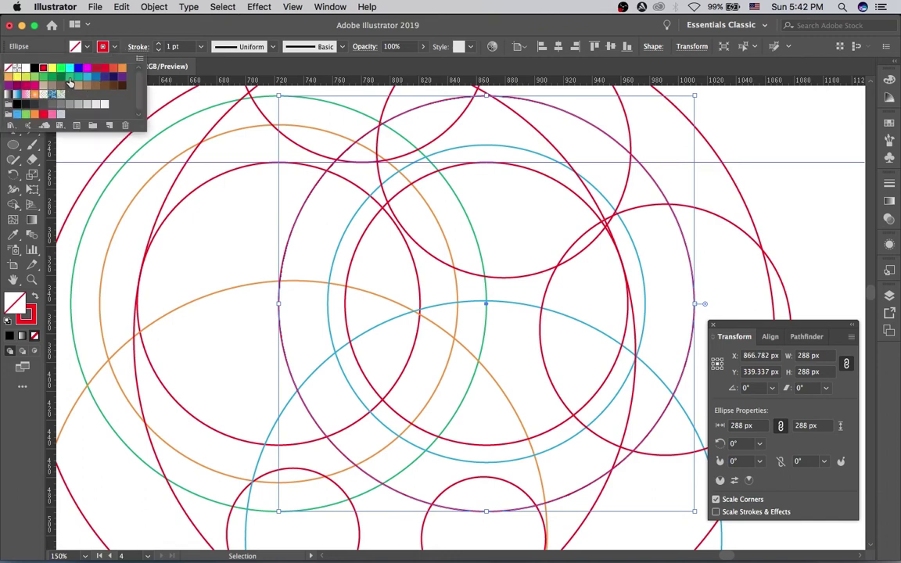
left_click(69, 78)
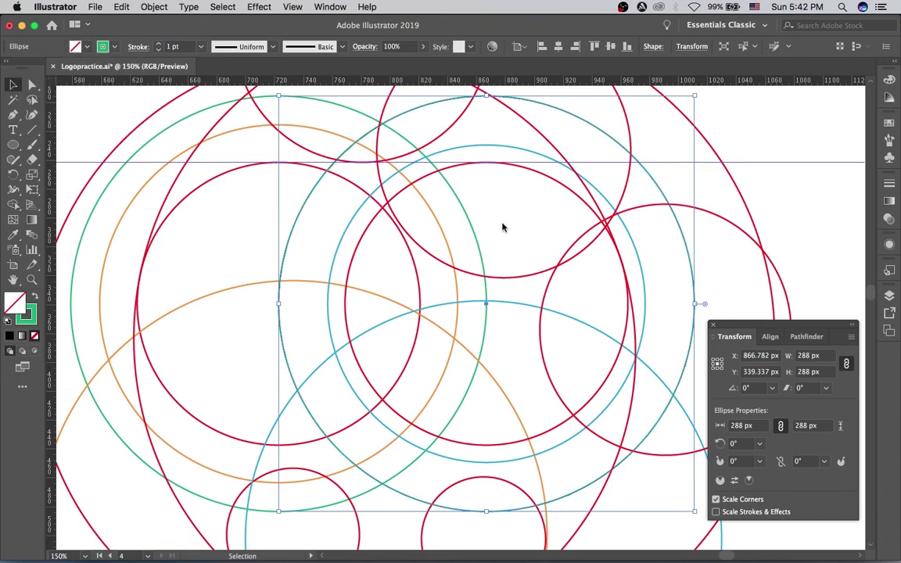
scroll(501, 227, "up", 5)
scroll(501, 227, "left", 3)
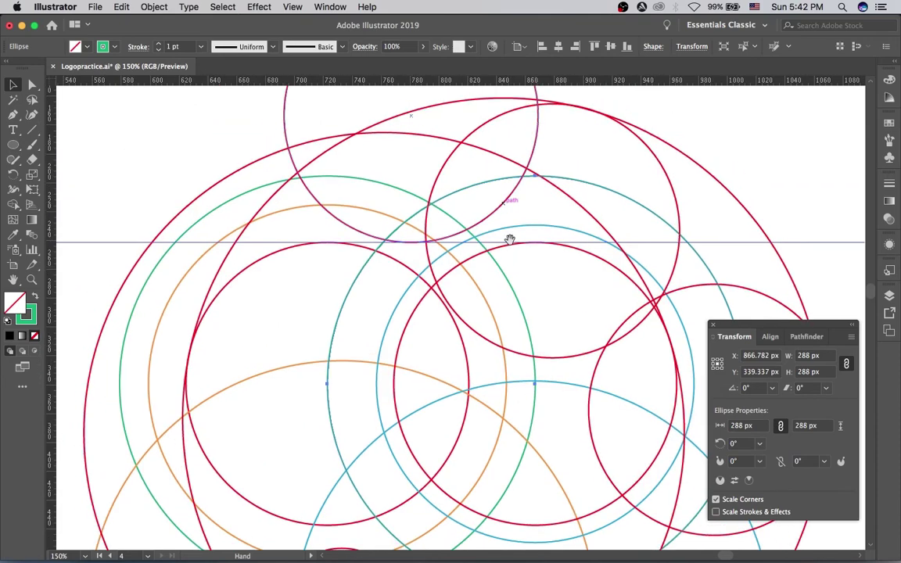
Zoom to 300% on the point where the two green 288 px circles cross
left_click(476, 250, "alt+super")
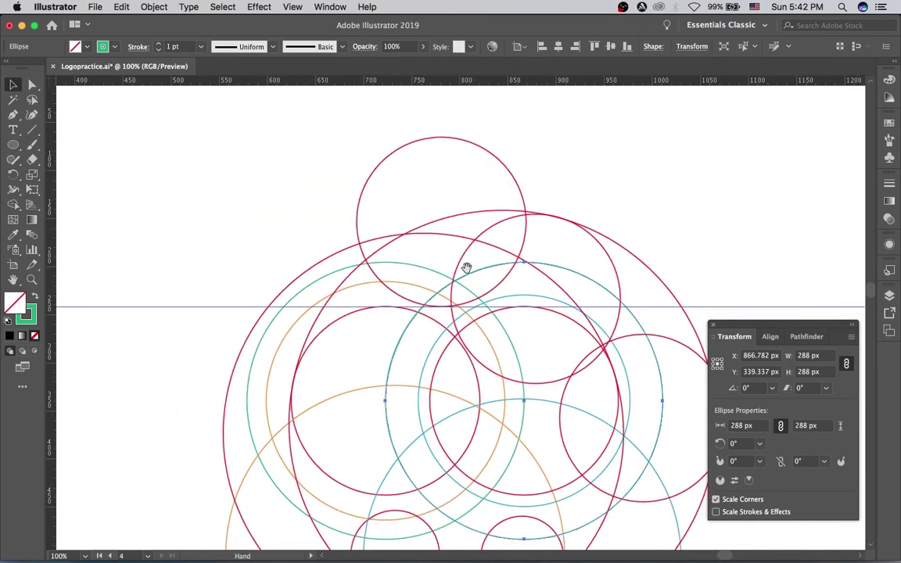
left_click_drag(468, 271, 449, 307)
key("super+minus")
key("super+minus")
key("super+minus")
key("super+minus")
key("super+minus")
key("super+minus")
key("super+minus")
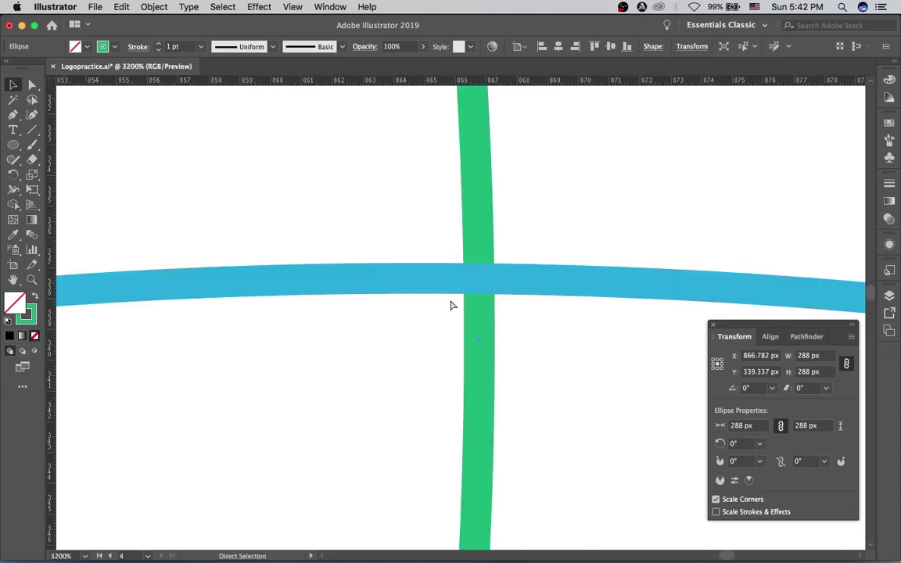
key("super+minus")
key("super+minus")
key("super+minus")
key("super+minus")
key("super+minus")
key("super+minus")
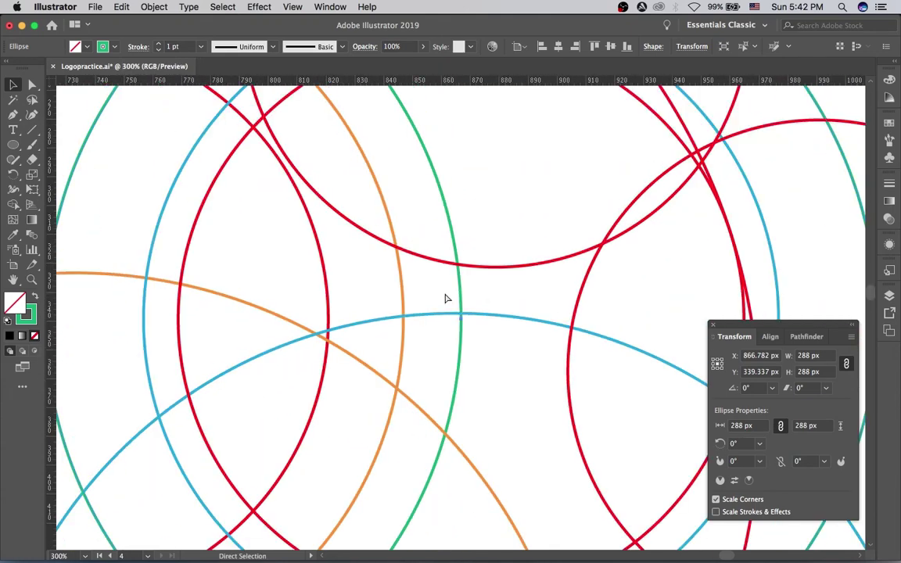
key("super+minus")
scroll(410, 201, "up", 5)
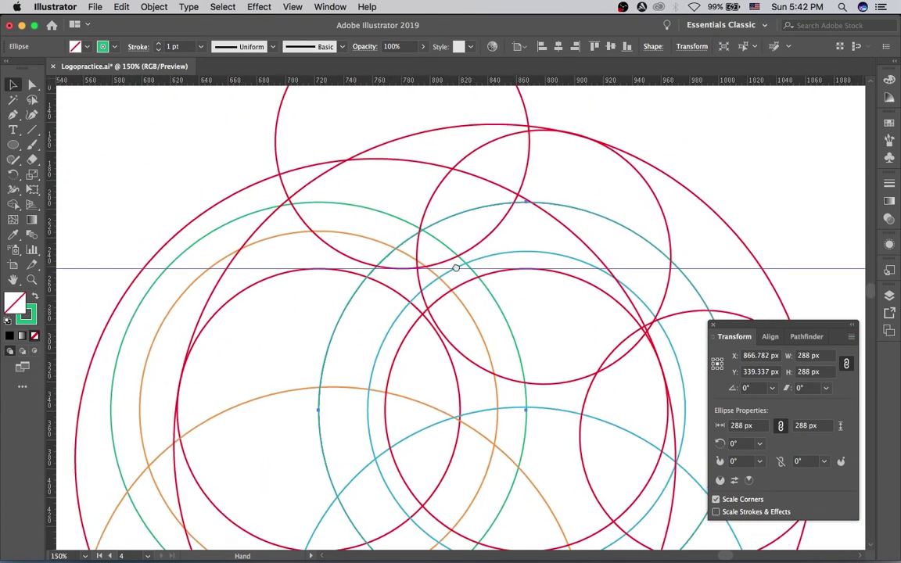
scroll(454, 276, "up", 2)
key("super+equal")
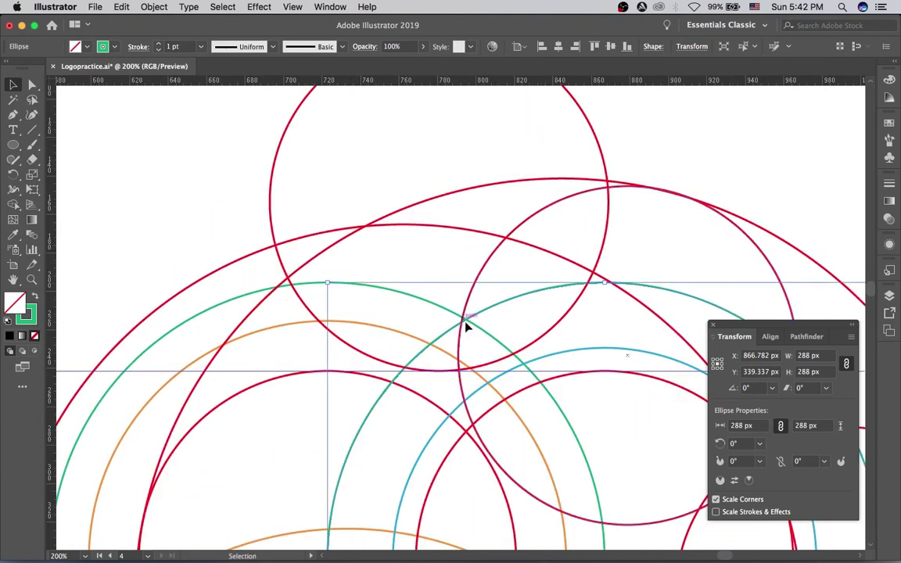
key("l")
key("super+equal")
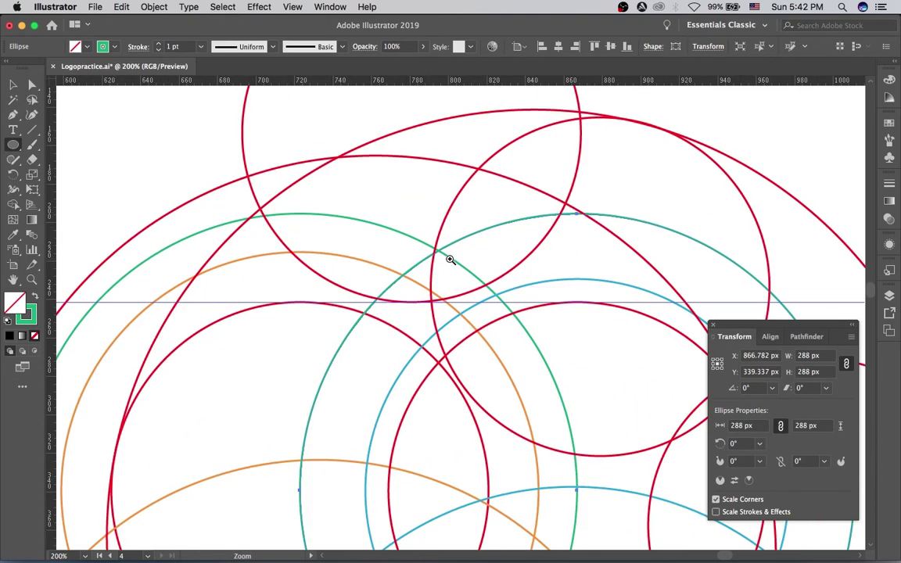
scroll(458, 279, "down", 2)
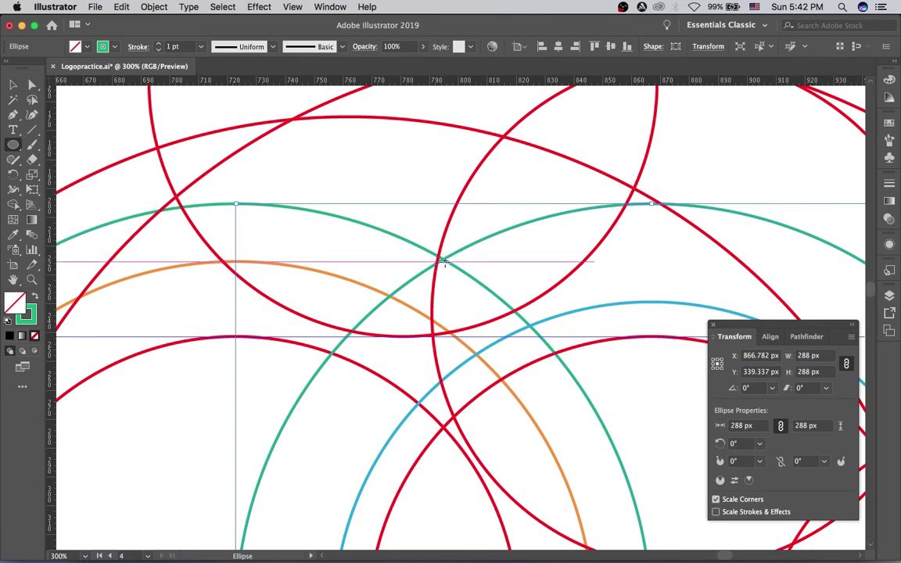
Check smart guides, then draw a 92 px circle centred on the green circles' intersection
left_click(291, 7)
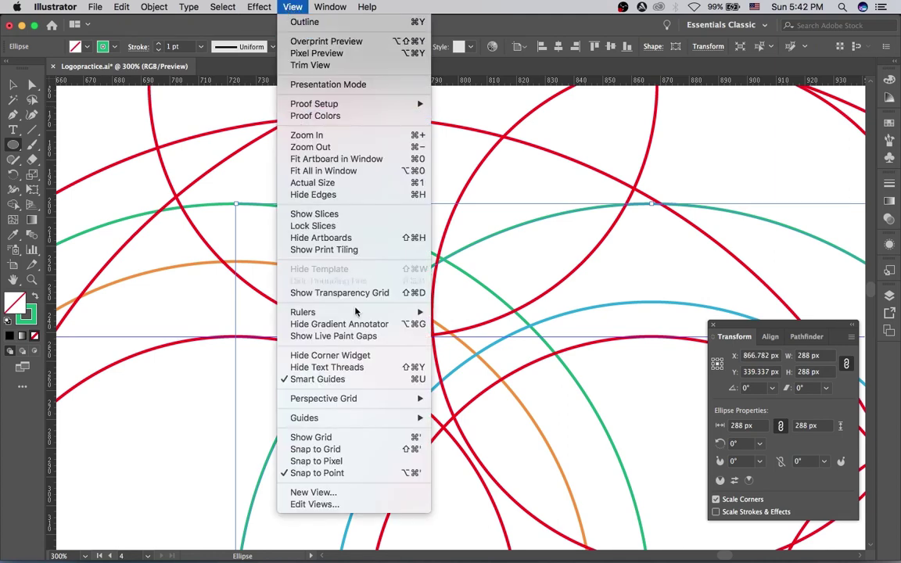
left_click(458, 289)
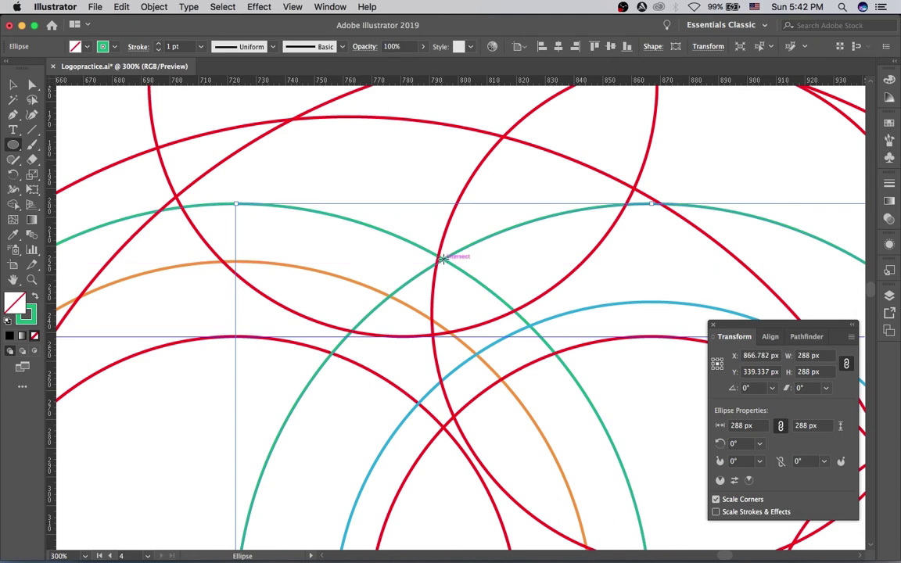
left_click(442, 256)
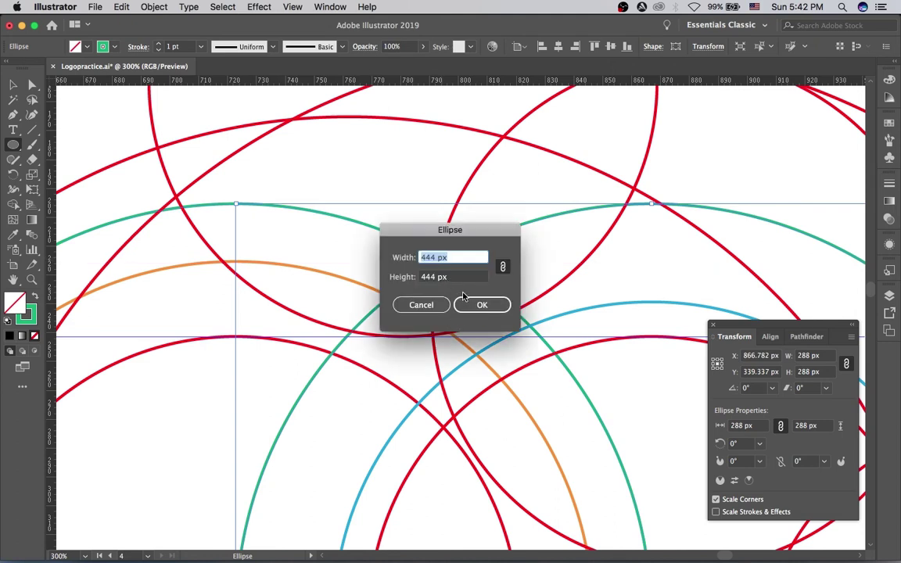
type("92")
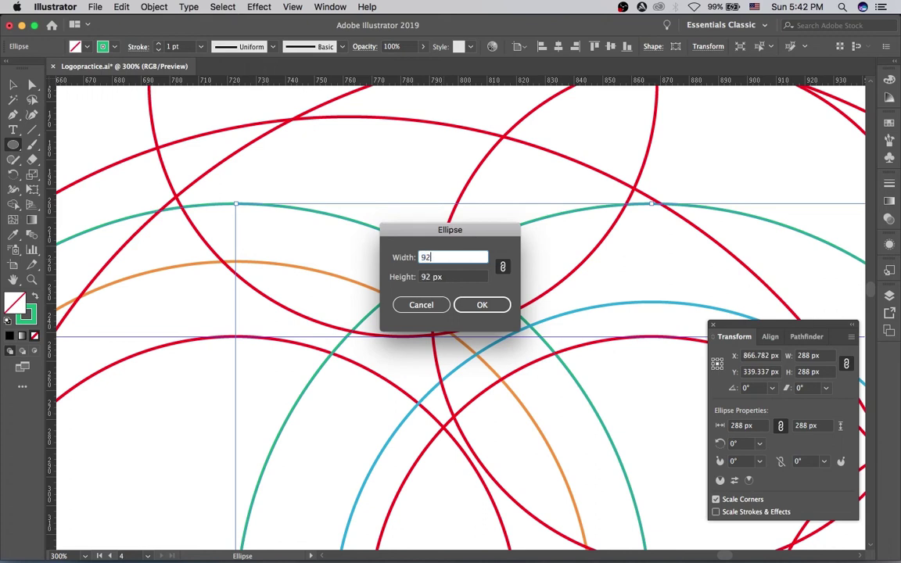
left_click(483, 305)
key("space")
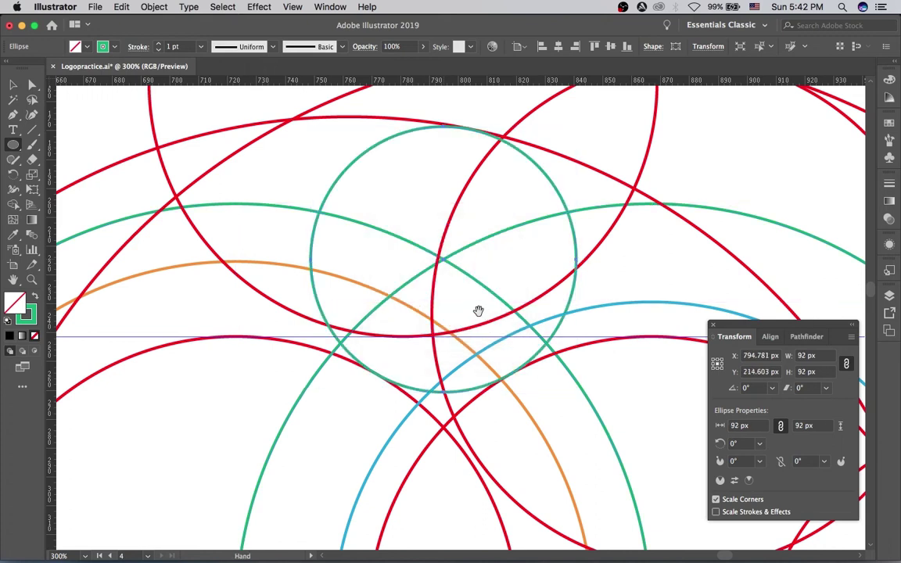
left_click_drag(469, 305, 474, 265)
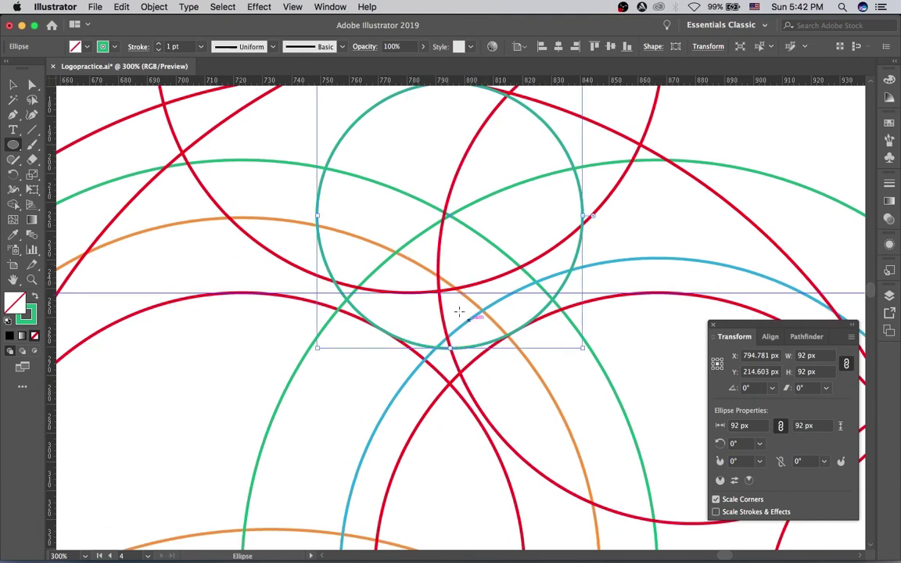
Give the new 92 px circle a red outline and deselect it
left_click(114, 48)
left_click(43, 69)
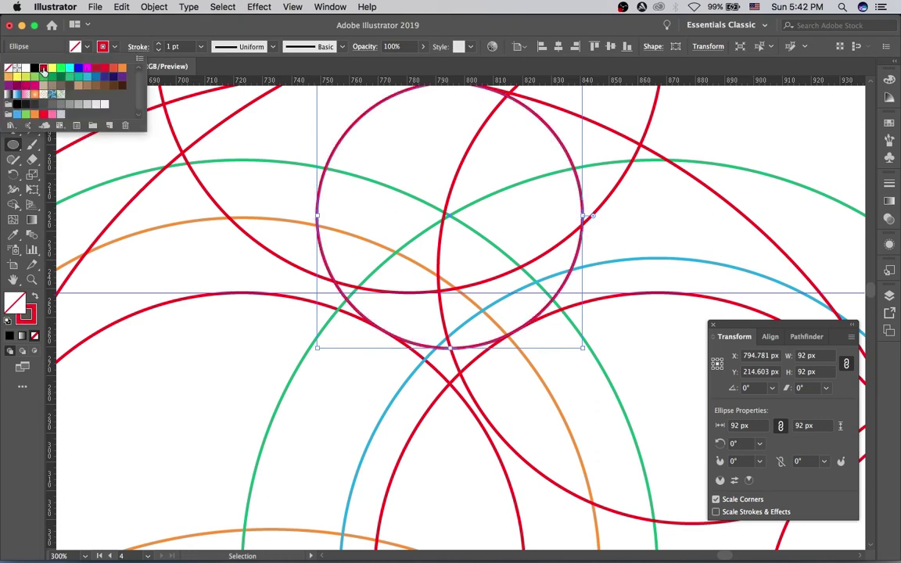
left_click(505, 237)
scroll(477, 383, "down", 5)
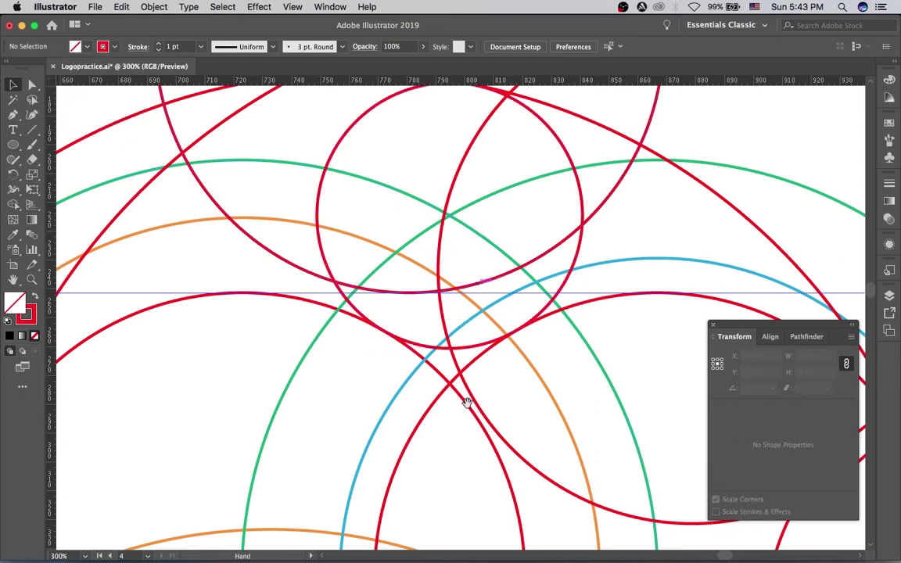
Enlarge the left 92 px circle to 268 px (176+) and give it a purple outline
scroll(483, 352, "down", 10)
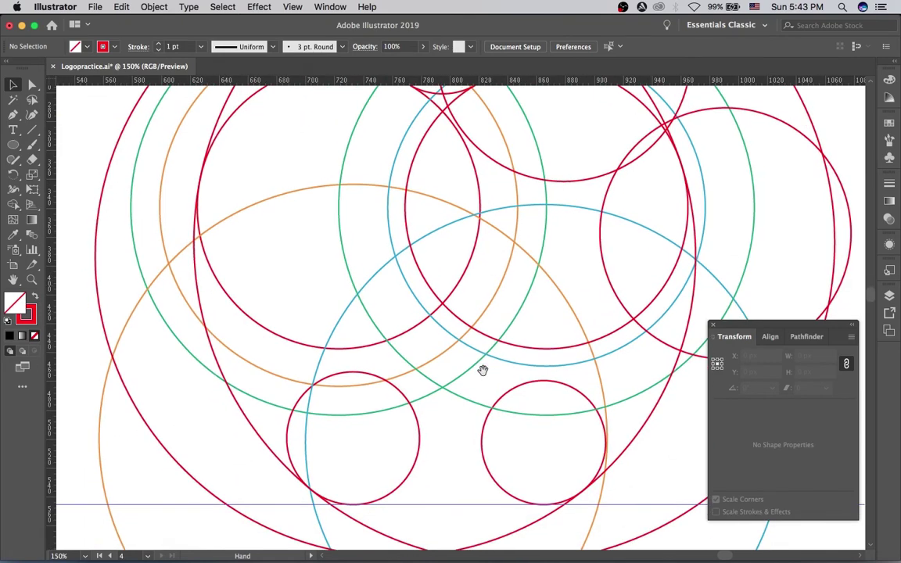
scroll(497, 368, "up", 2)
scroll(494, 313, "down", 5)
scroll(491, 322, "up", 2)
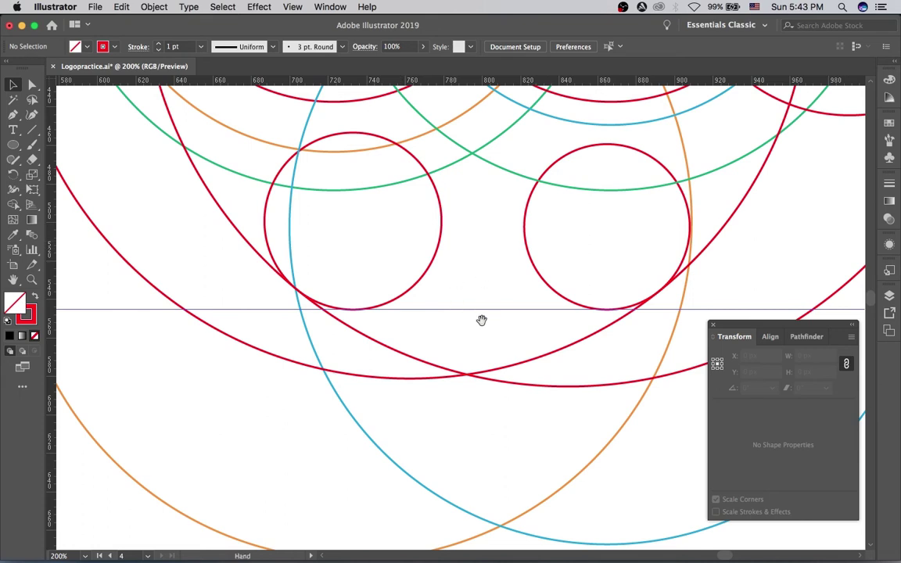
left_click(429, 269)
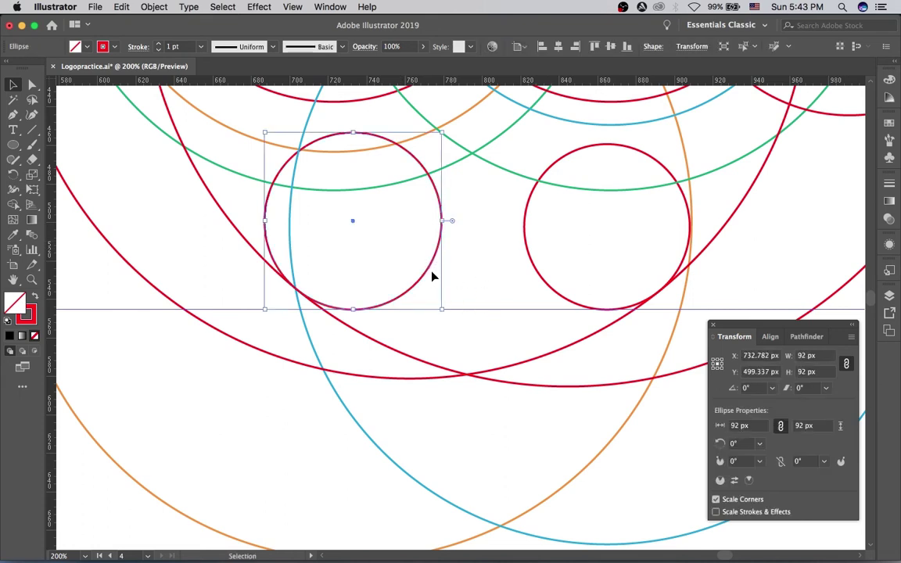
key("a")
key("v")
left_click(799, 355)
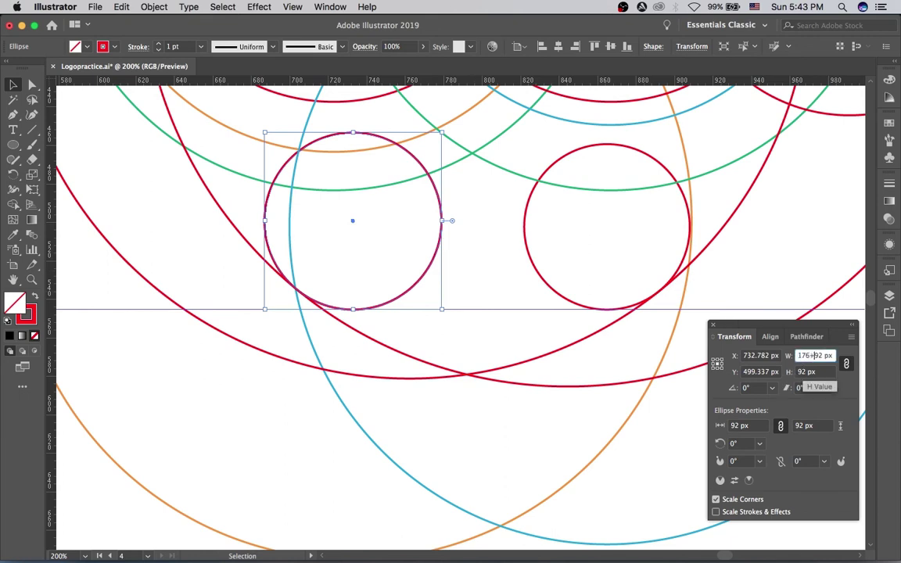
type("176+")
key("Return")
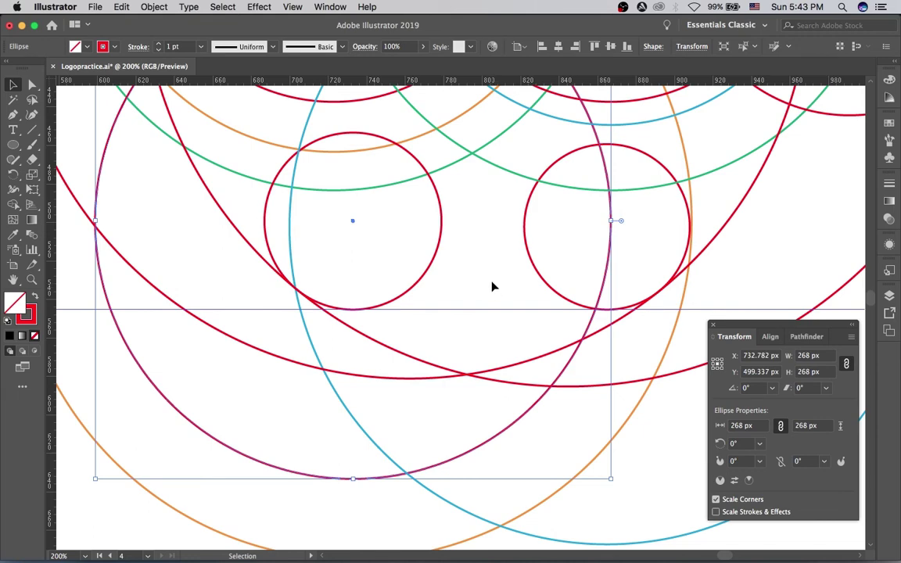
left_click(105, 47)
left_click(122, 75)
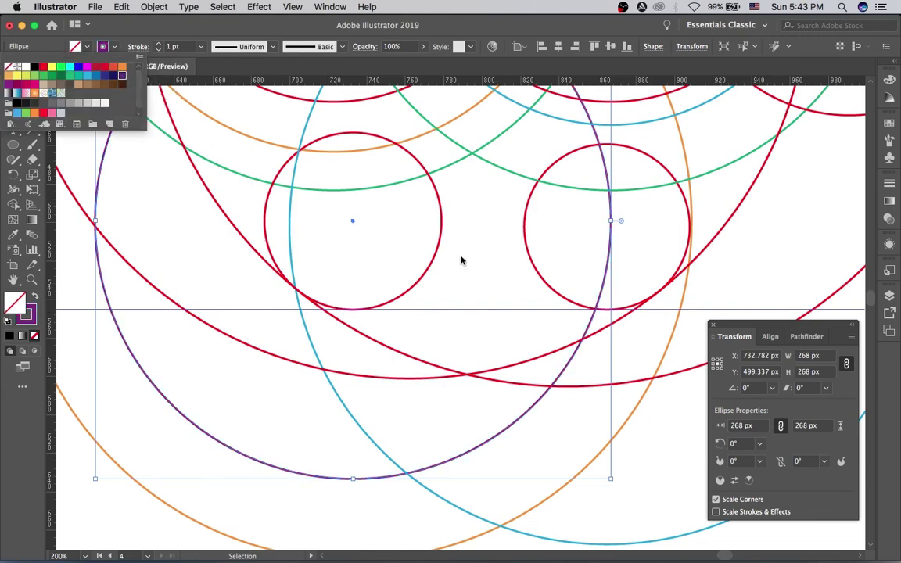
key("Escape")
left_click(484, 278)
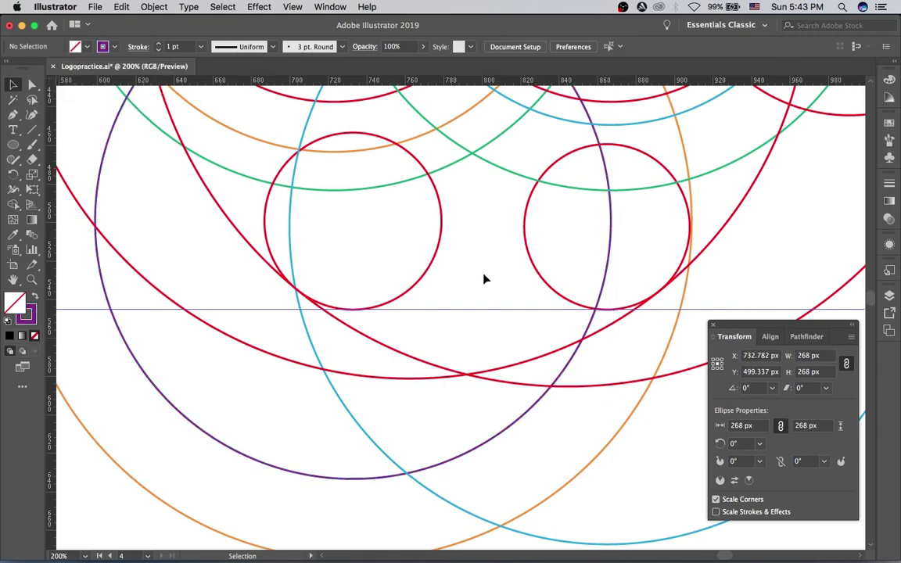
Enlarge the right 86 px circle to 262 px (176+) and give it a purple outline
left_click(552, 290)
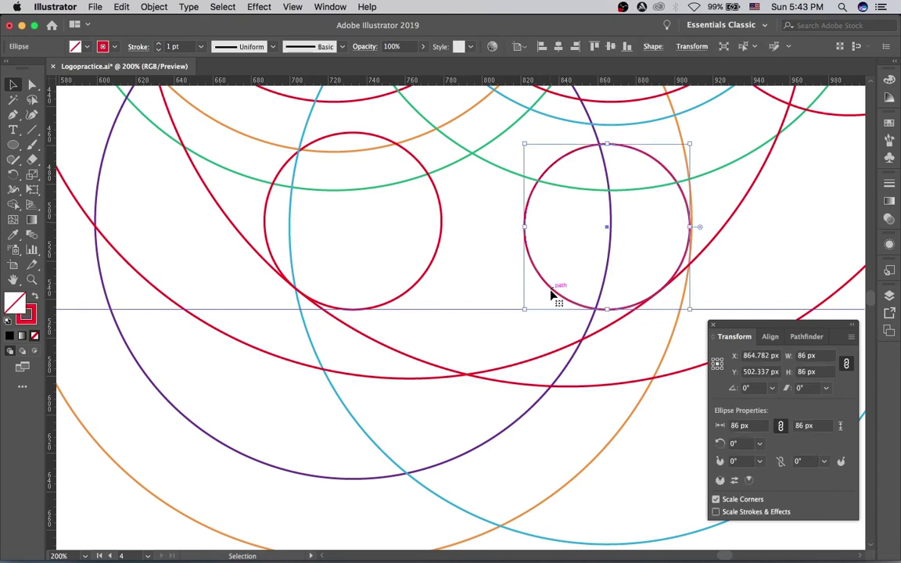
left_click(796, 355)
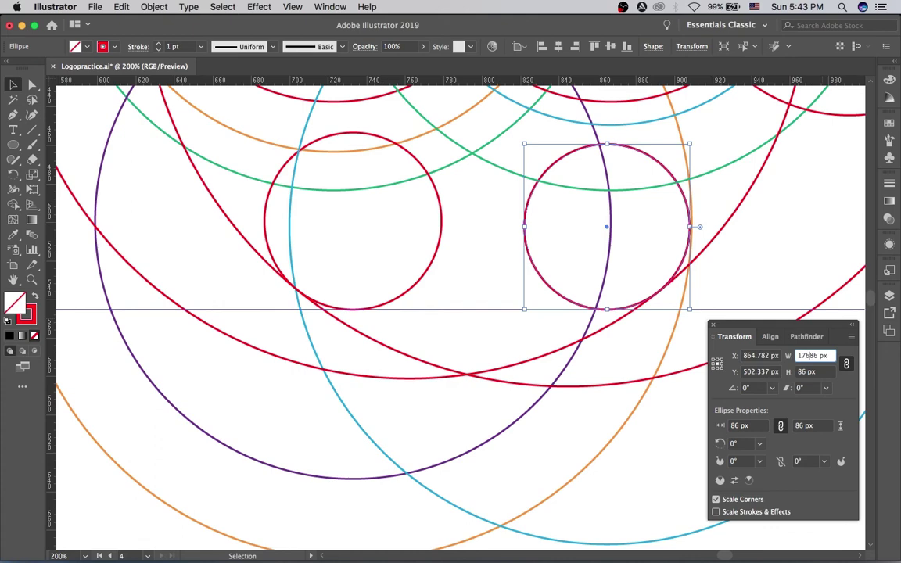
type("176+")
key("Return")
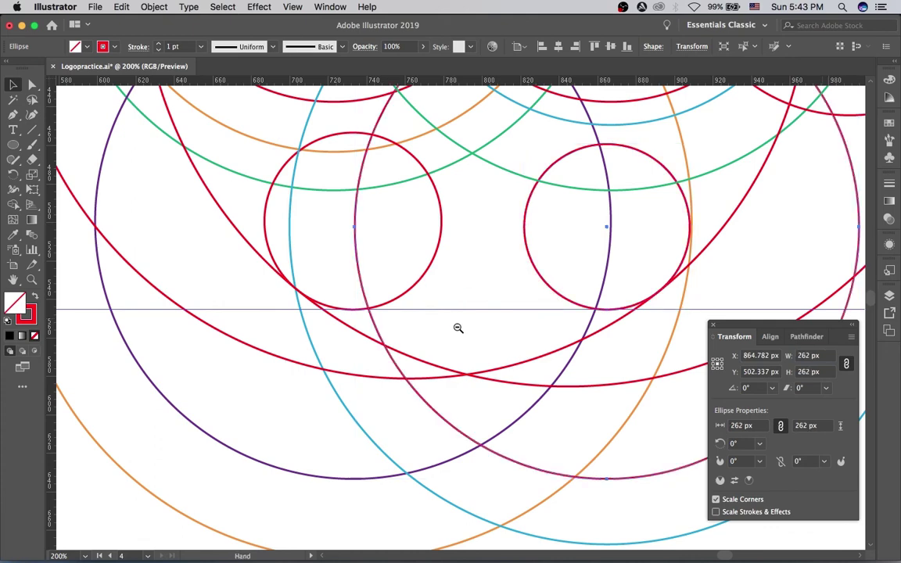
left_click(459, 331, "alt+super")
left_click_drag(443, 346, 436, 366)
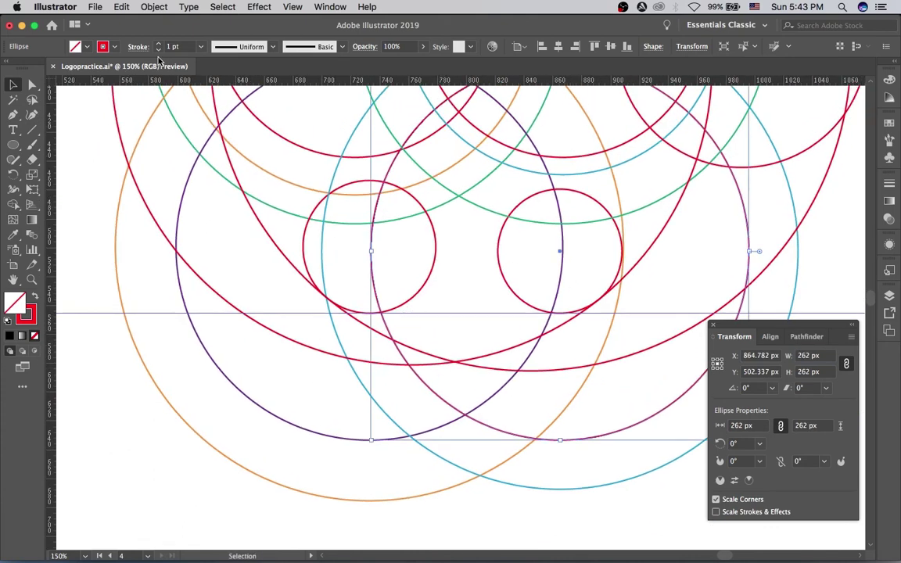
left_click(115, 47)
left_click(121, 77)
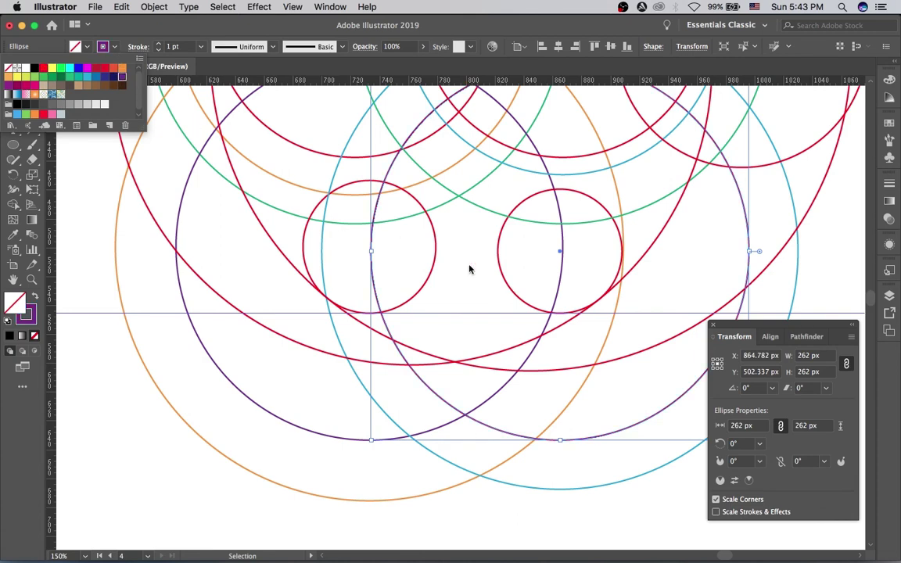
left_click(463, 275)
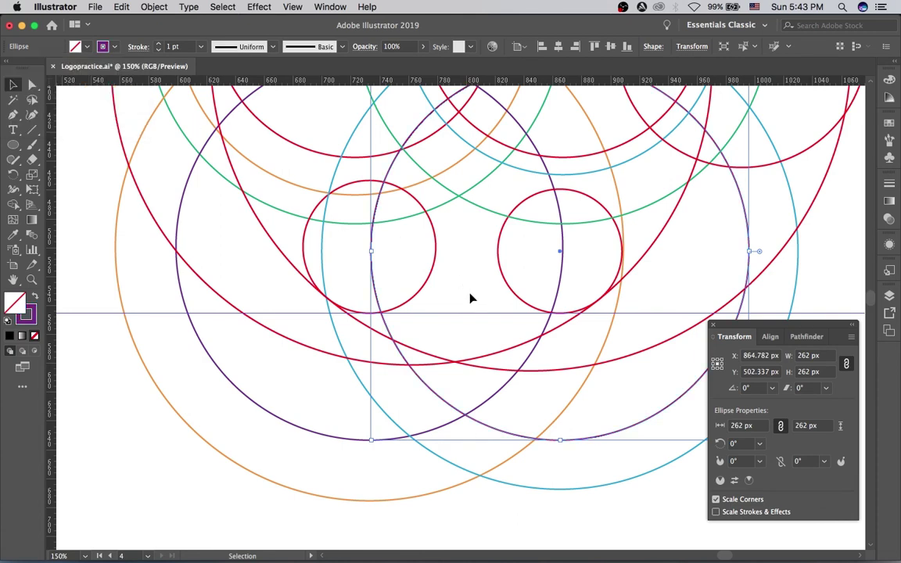
left_click(470, 298)
left_click_drag(473, 303, 478, 264)
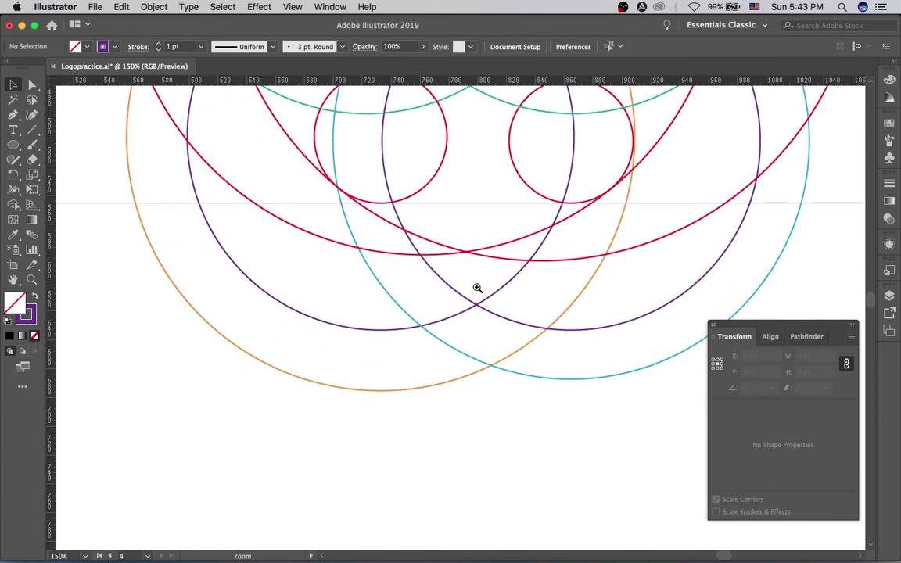
Draw a 176 px circle centred on the purple circles' crossing and outline it red
left_click(477, 287)
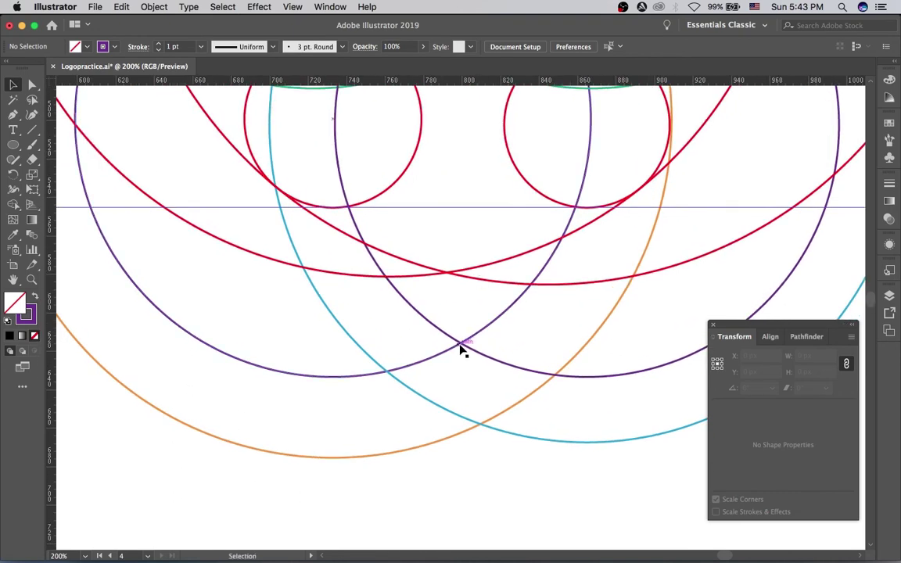
key("l")
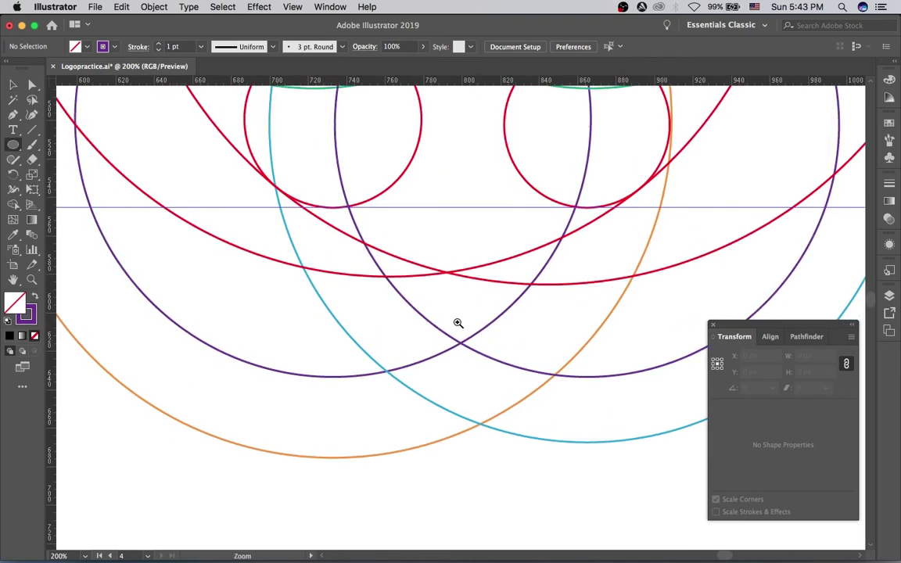
left_click(459, 323)
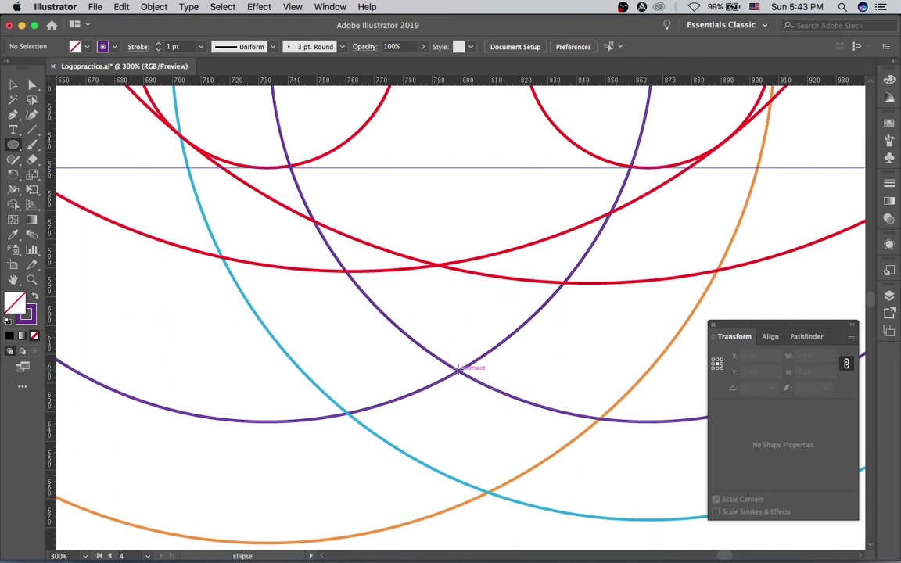
left_click(459, 368)
type("1")
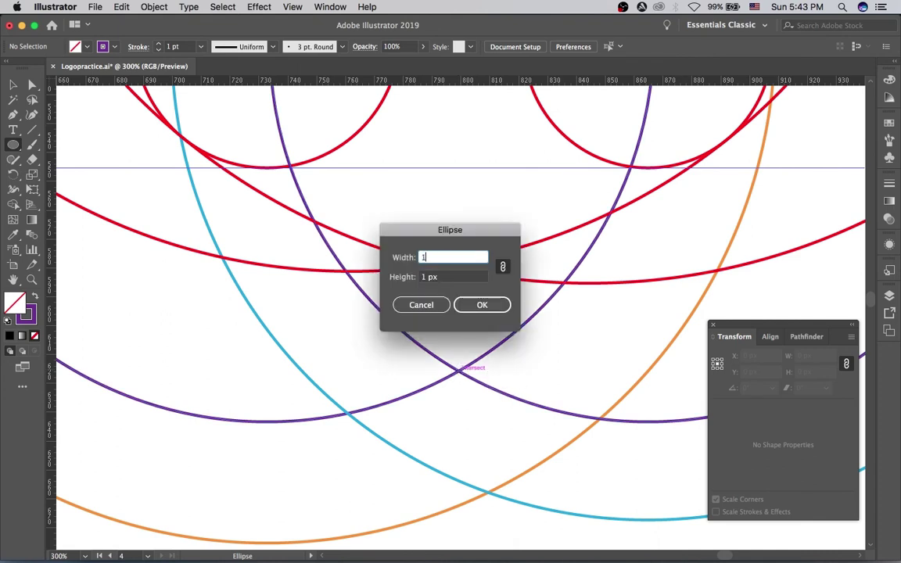
type("76")
key("Return")
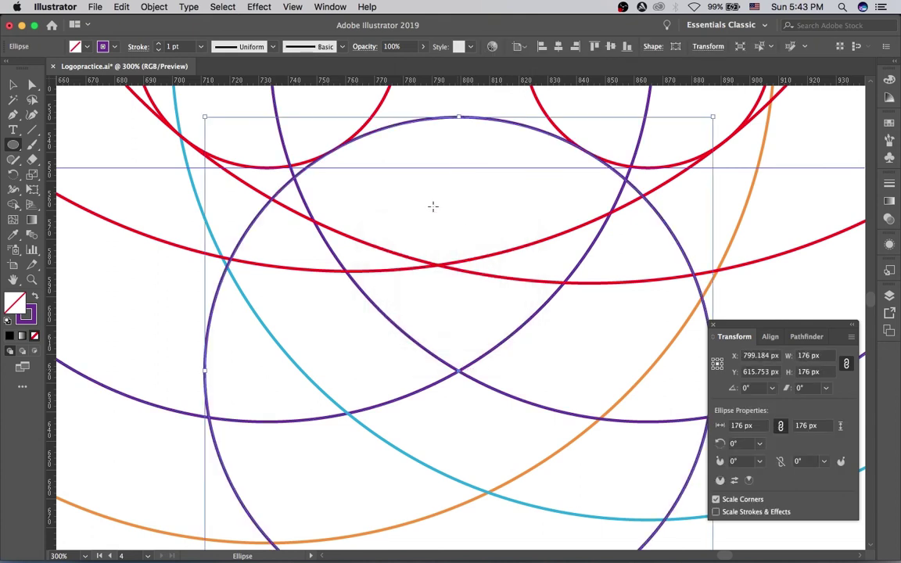
left_click(114, 48)
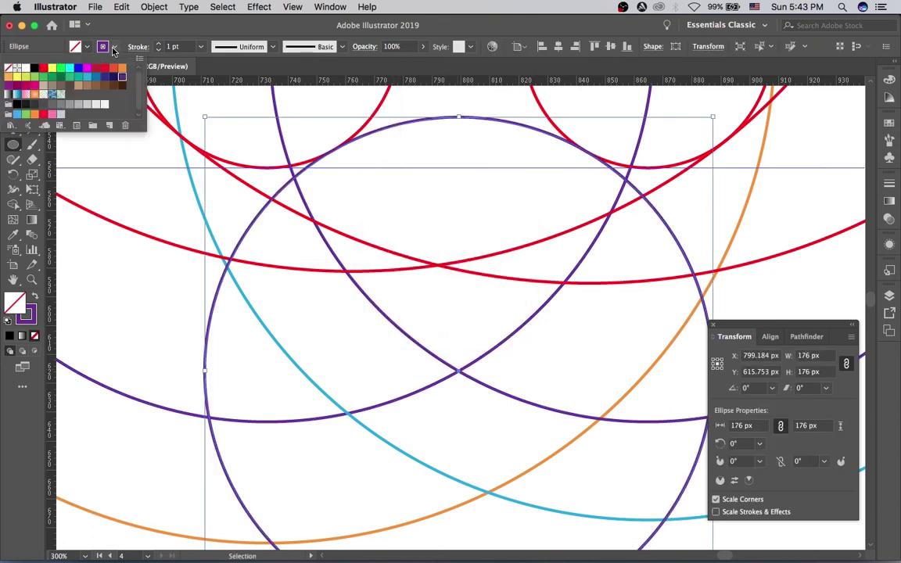
left_click(46, 68)
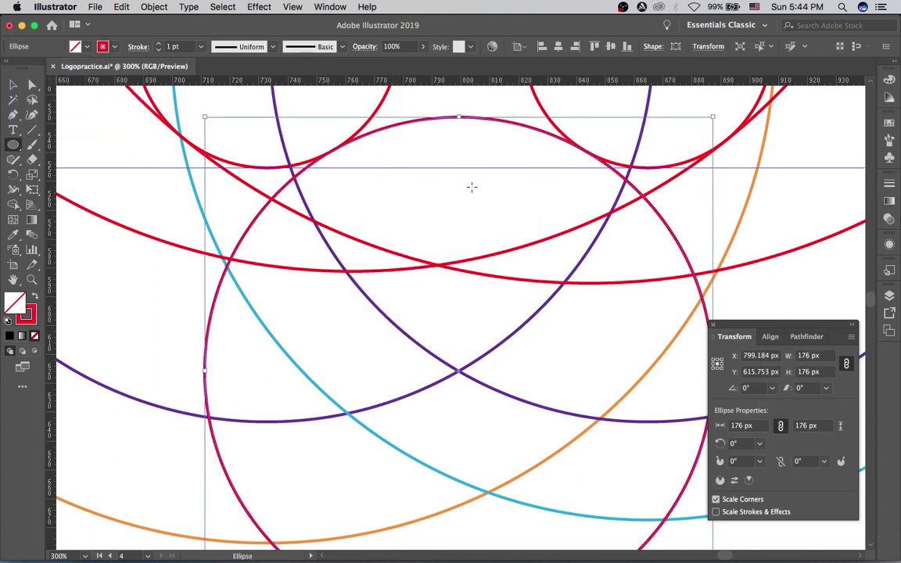
key("v")
left_click(492, 200)
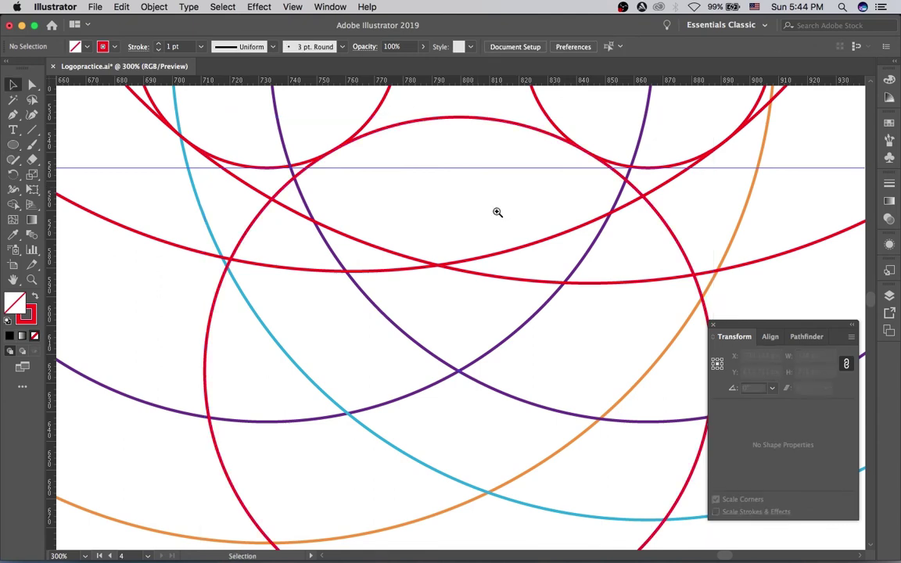
left_click(493, 211, "alt+super")
mouse_move(473, 198)
left_mouse_down()
mouse_move(478, 183)
mouse_move(479, 197)
left_mouse_up()
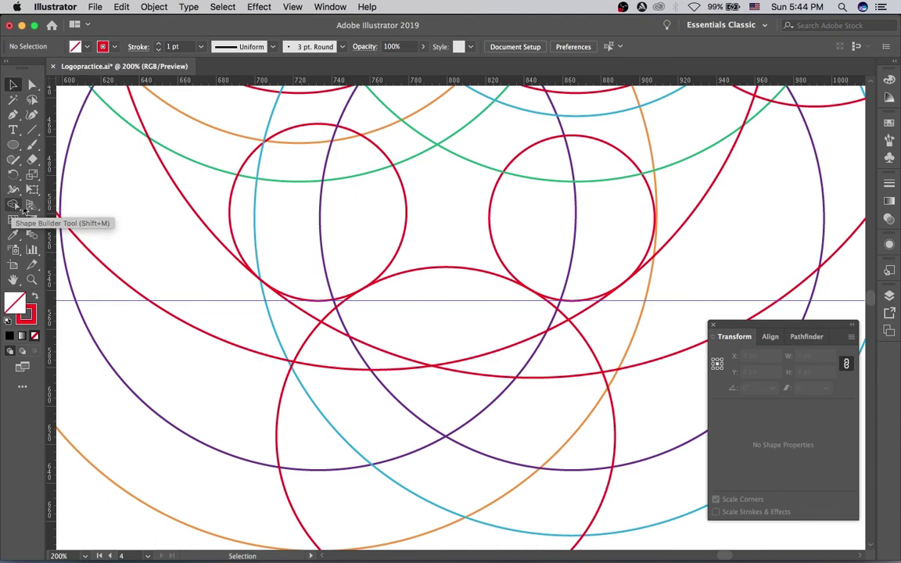
Zoom out to frame the whole circle grid and marquee-select its circles
left_click(464, 238, "alt+super")
left_click(465, 239, "alt+super")
scroll(460, 258, "up", 3)
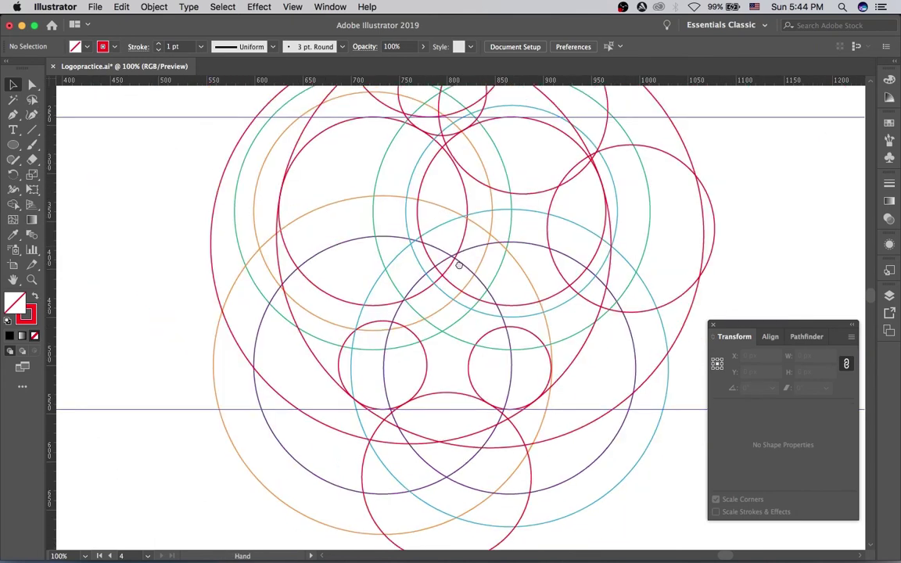
left_click(467, 291, "alt+super")
left_click_drag(463, 282, 448, 262)
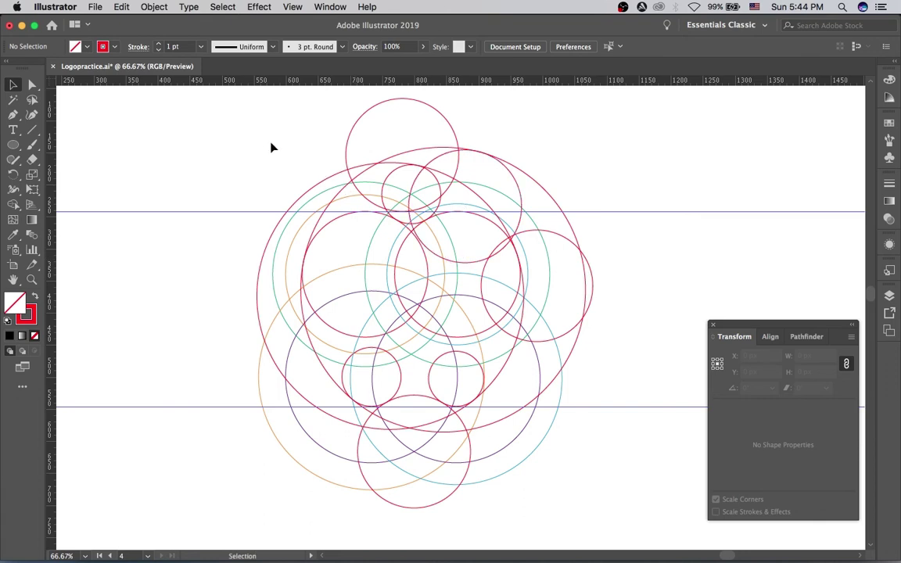
left_click_drag(271, 130, 583, 461)
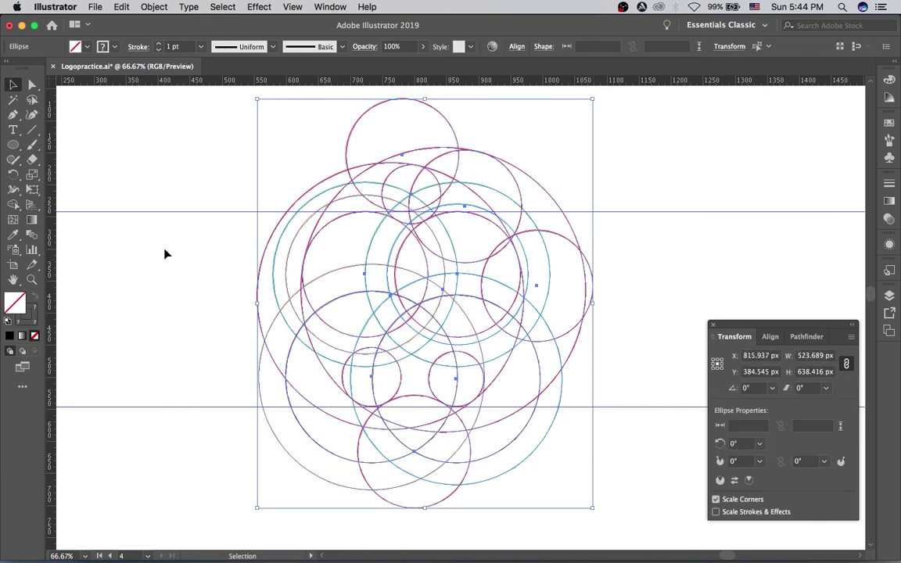
key("shift+m")
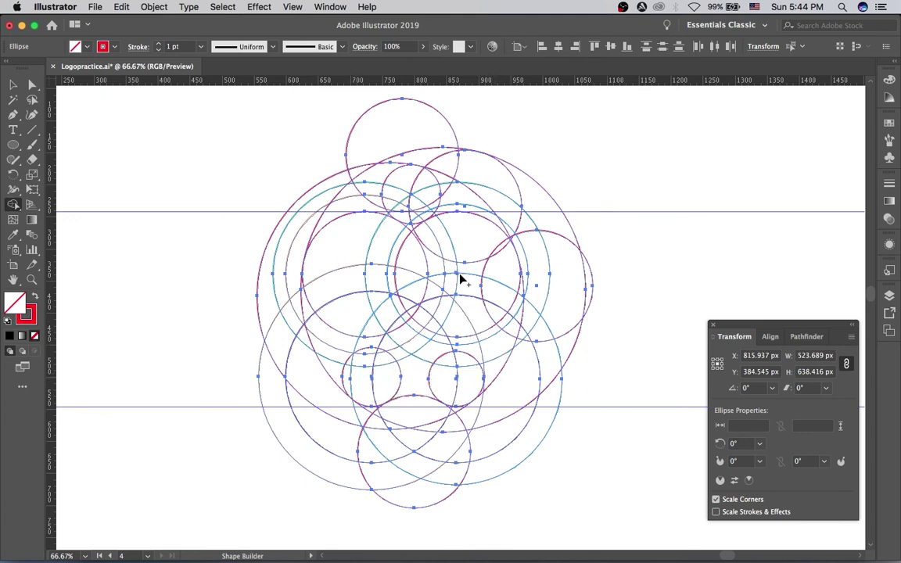
key("v")
left_click(647, 280)
scroll(479, 307, "down", 3)
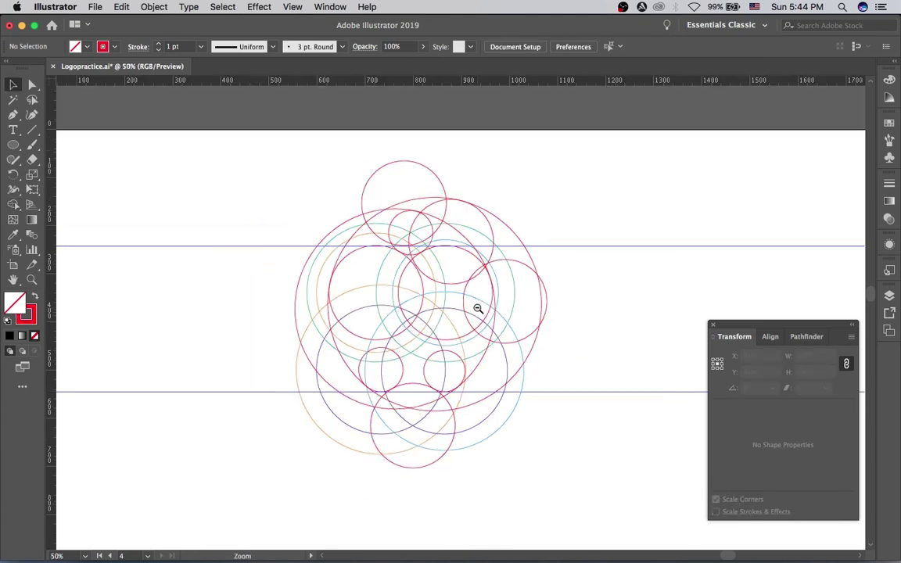
Select every circle in the grid and drag a copy to the right
left_click_drag(208, 146, 493, 452)
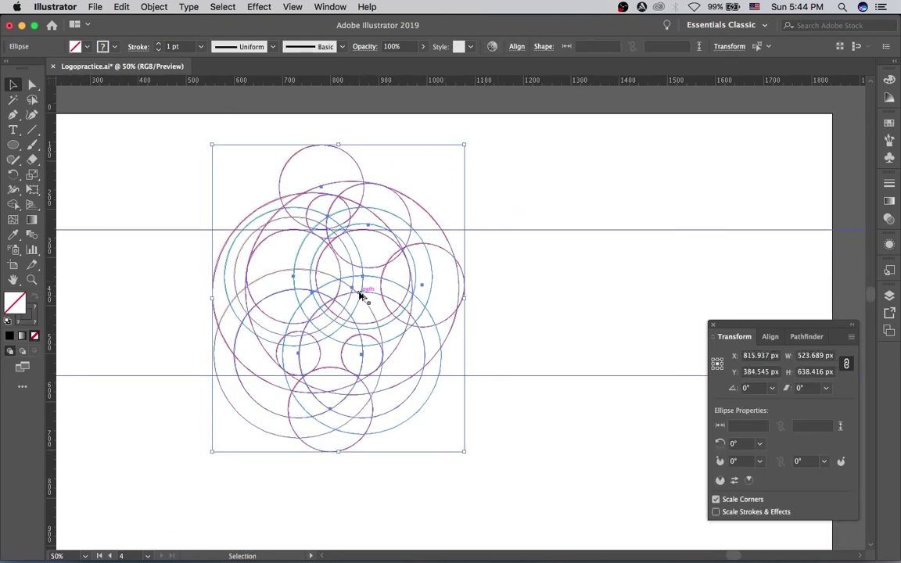
left_click_drag(366, 295, 637, 316)
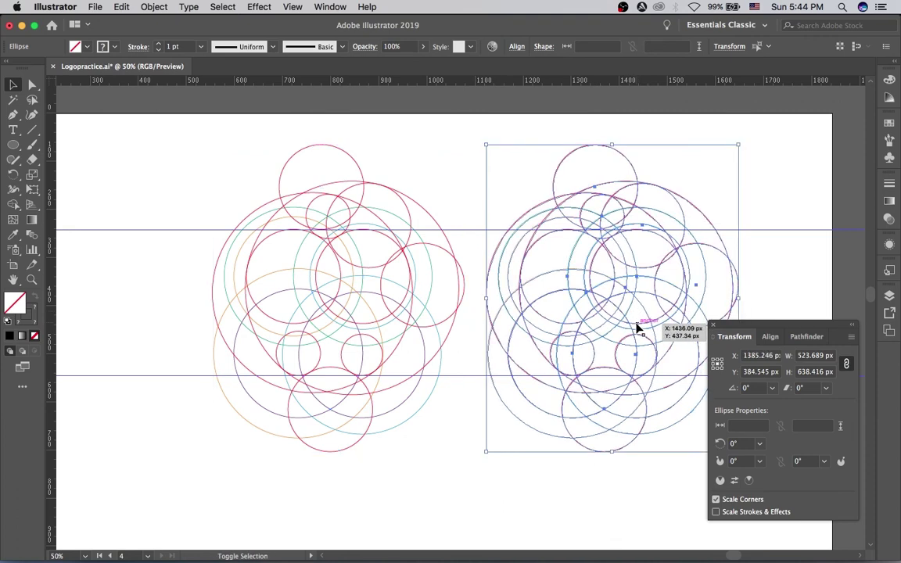
left_click(514, 192)
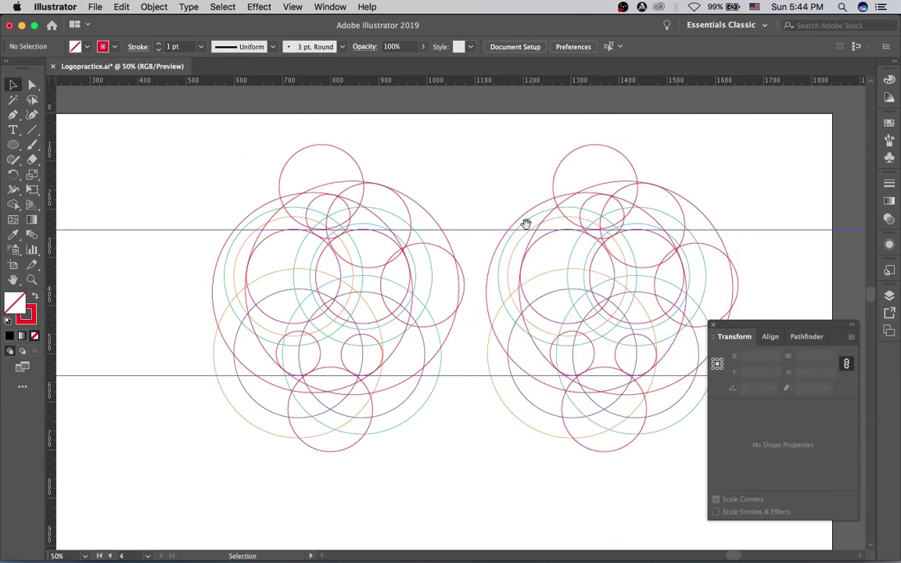
Zoom in on the copied grid and delete its orange and purple circles
scroll(500, 221, "down", 2)
scroll(500, 222, "right", 2)
key("z")
left_click(512, 305)
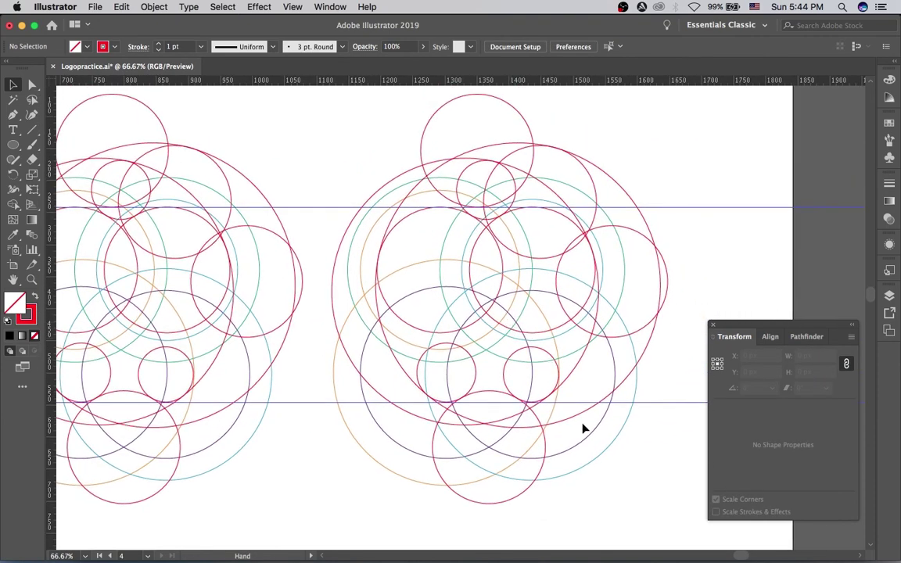
left_click_drag(626, 468, 573, 432)
left_click_drag(391, 425, 388, 469)
key("Delete")
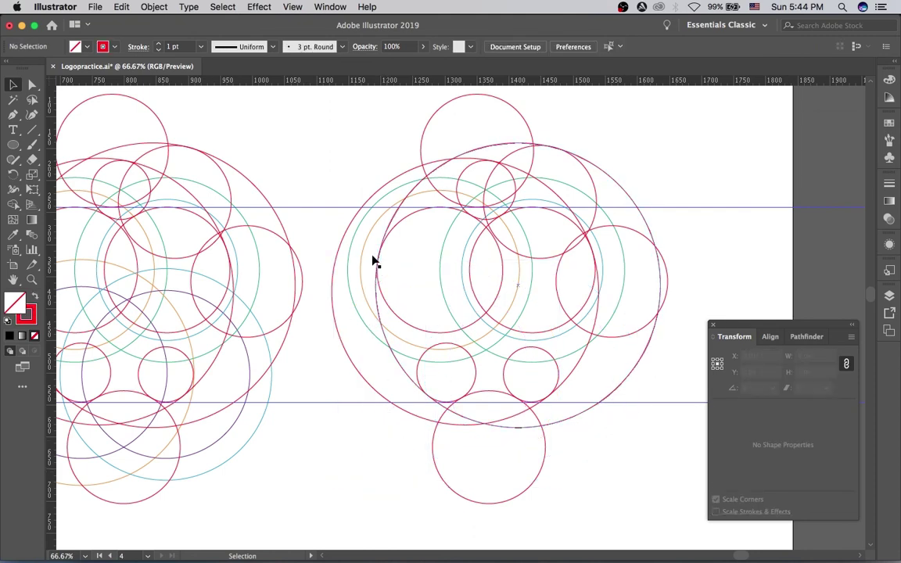
Delete the remaining orange and teal circles from the copy, then select the red circles
left_click_drag(359, 286, 353, 302)
left_click(360, 285)
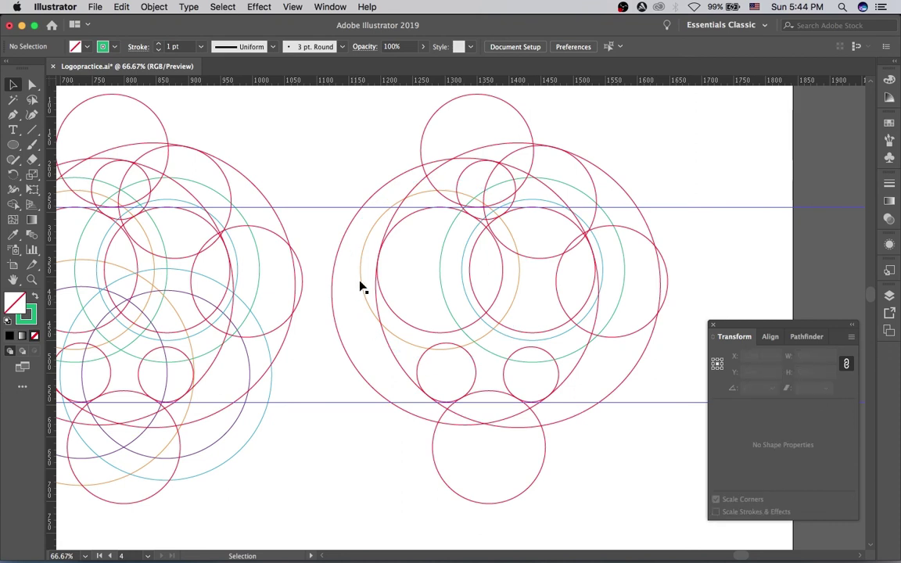
left_click(362, 294)
key("Delete")
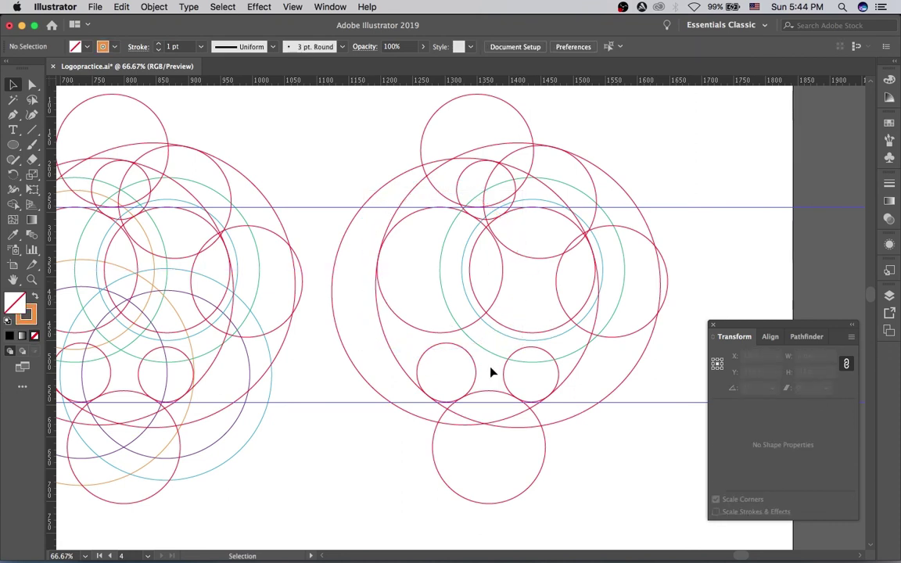
left_click(493, 354)
key("Delete")
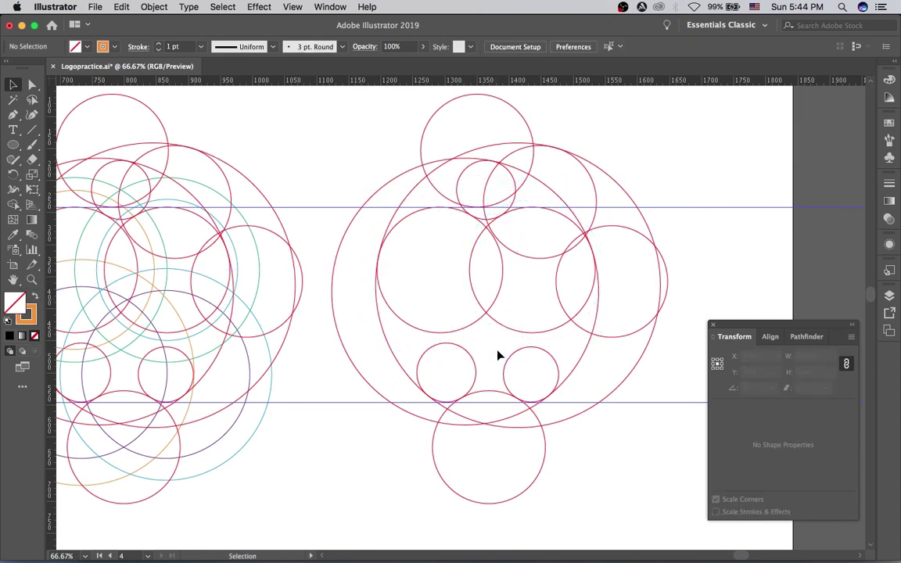
left_click_drag(442, 204, 649, 466)
key("shift+m")
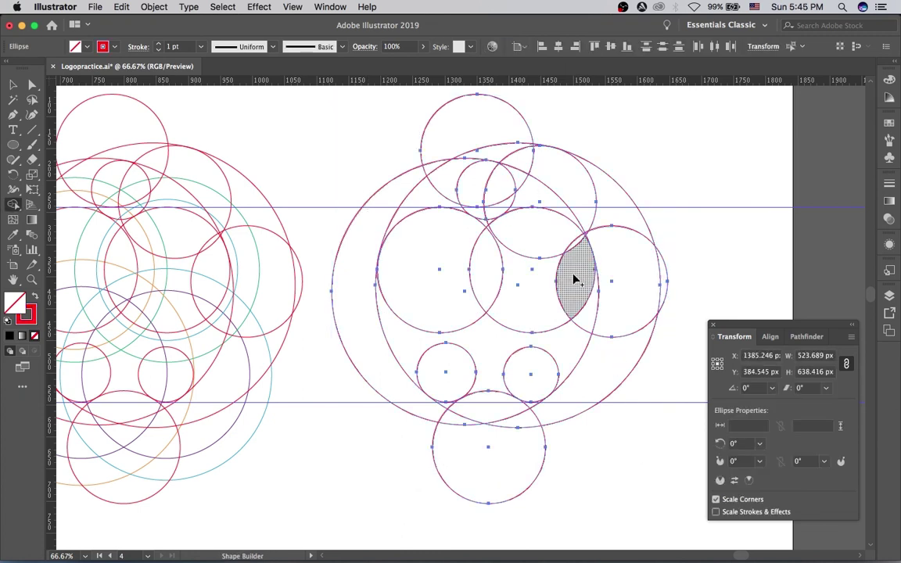
Merge the red circle regions into an apple body shape and a separate leaf shape
mouse_move(448, 242)
left_mouse_down()
mouse_move(519, 229)
mouse_move(474, 223)
mouse_move(451, 238)
mouse_move(422, 327)
mouse_move(430, 345)
mouse_move(457, 356)
mouse_move(524, 366)
mouse_move(501, 360)
left_mouse_up()
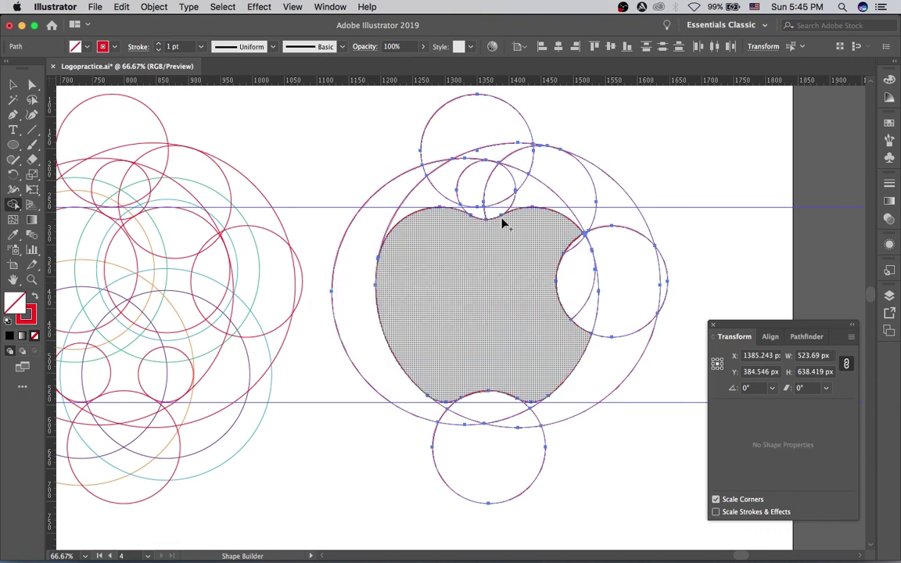
left_click(507, 184)
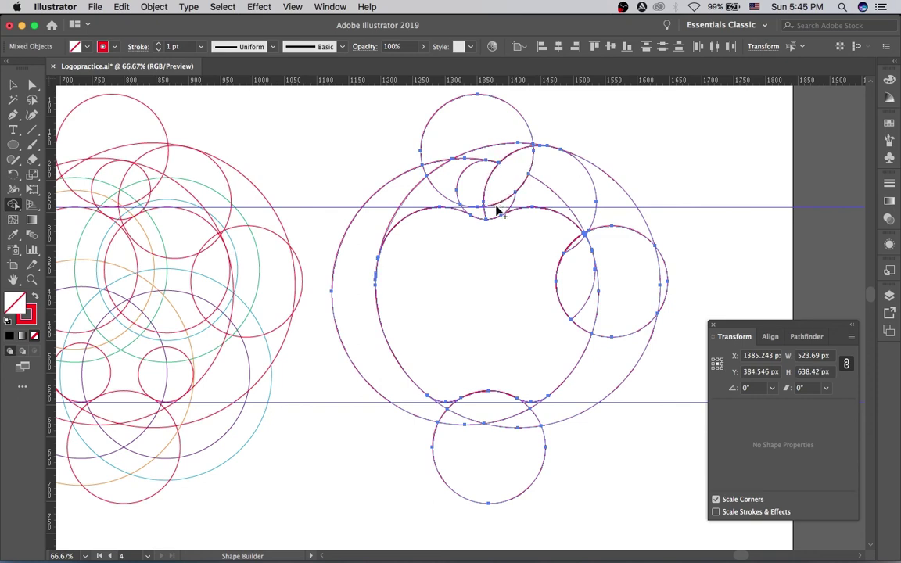
key("v")
left_click(569, 169)
left_click_drag(545, 193, 491, 176)
Delete the leftover circles and arcs above, around the bite and below, then select the apple and leaf
left_click_drag(377, 120, 458, 208)
key("Delete")
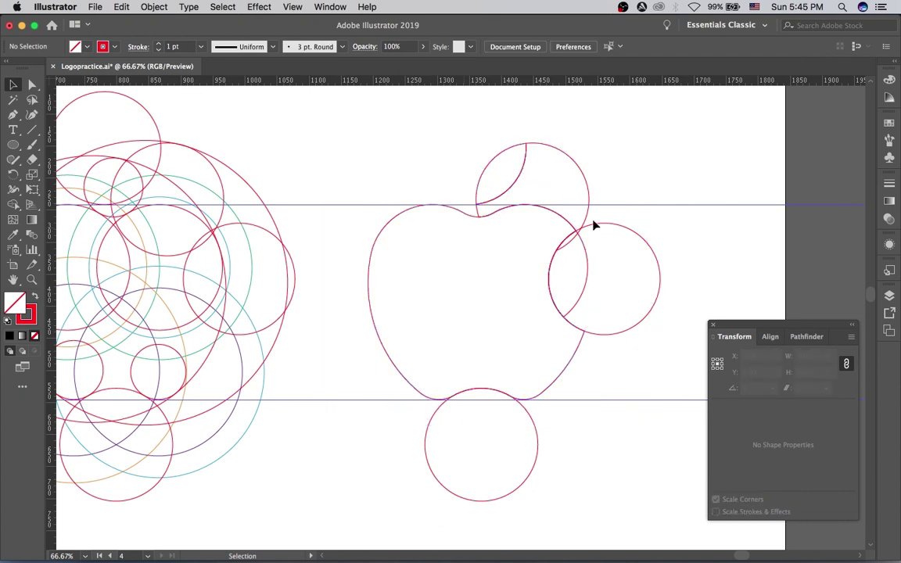
left_click_drag(589, 302, 592, 300)
key("Delete")
left_click_drag(569, 240, 573, 257)
key("Delete")
left_click_drag(548, 426, 505, 444)
key("Delete")
left_click_drag(446, 141, 557, 321)
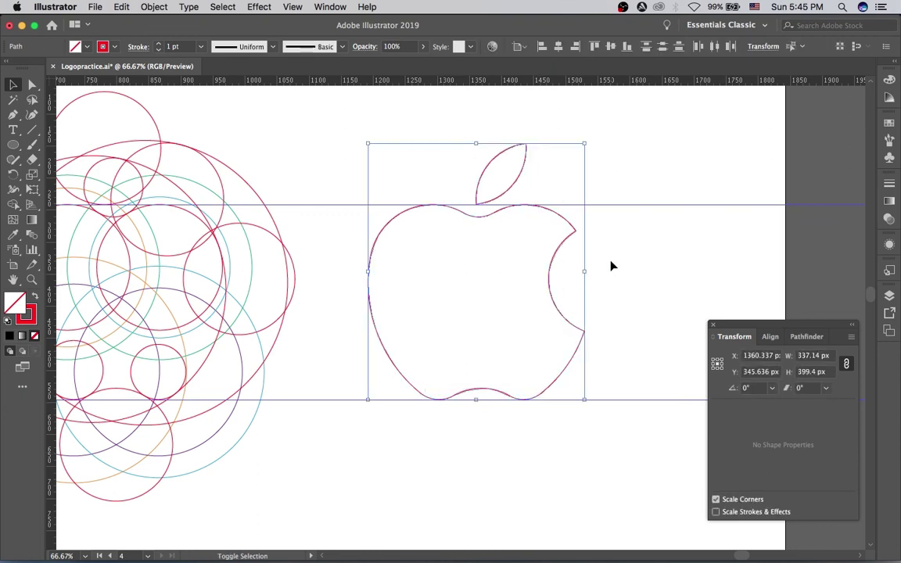
Fill the apple and leaf solid black with no outline
key("shift+x")
left_click(469, 127)
left_click_drag(470, 126, 567, 242)
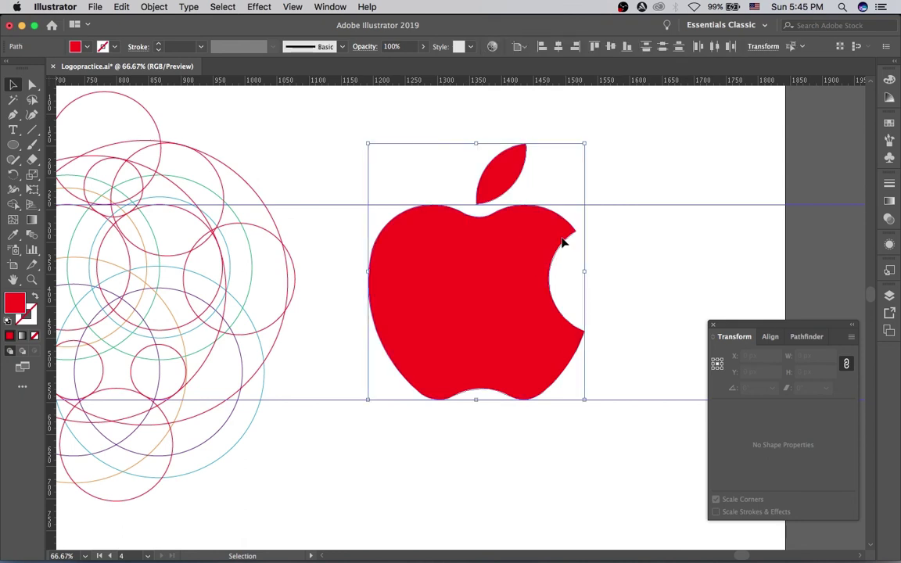
left_click(889, 80)
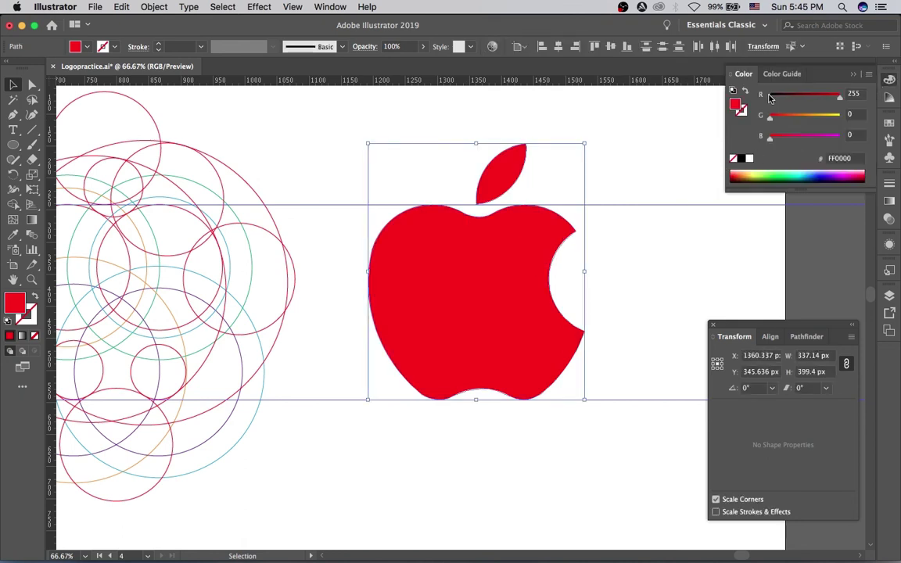
left_click(771, 94)
left_click(676, 175)
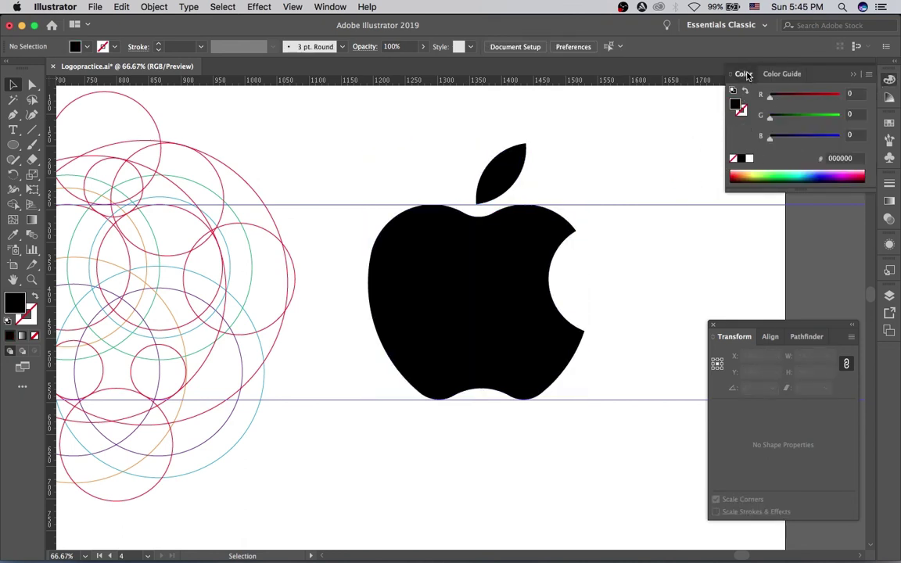
left_click(448, 195)
Close the floating Transform panel and frame the grid and apple in view
key("space")
left_click_drag(423, 201, 451, 210)
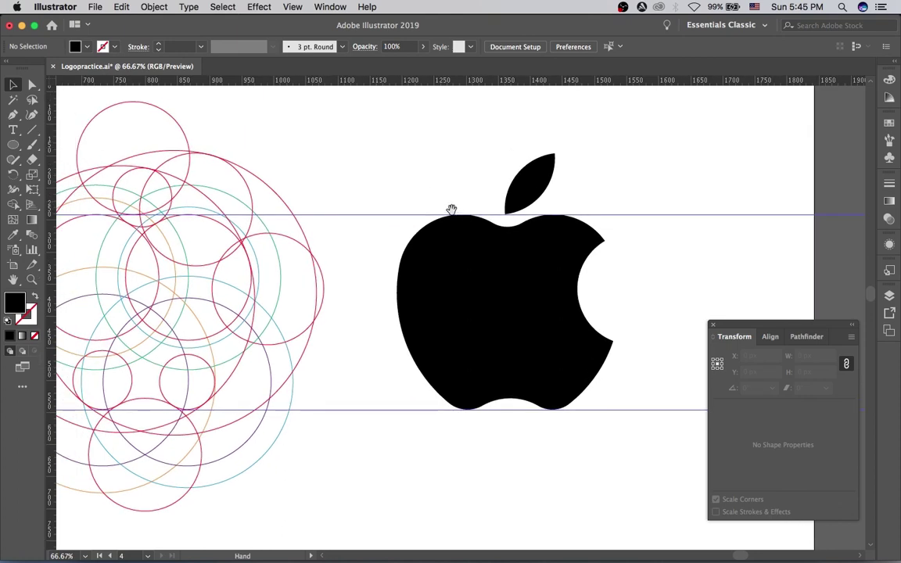
key("super+minus")
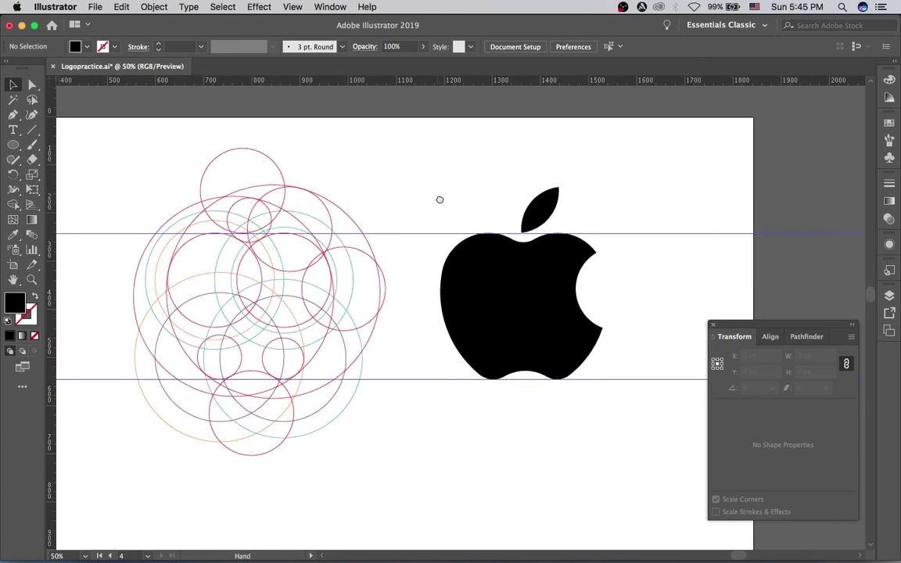
left_click_drag(440, 200, 491, 170)
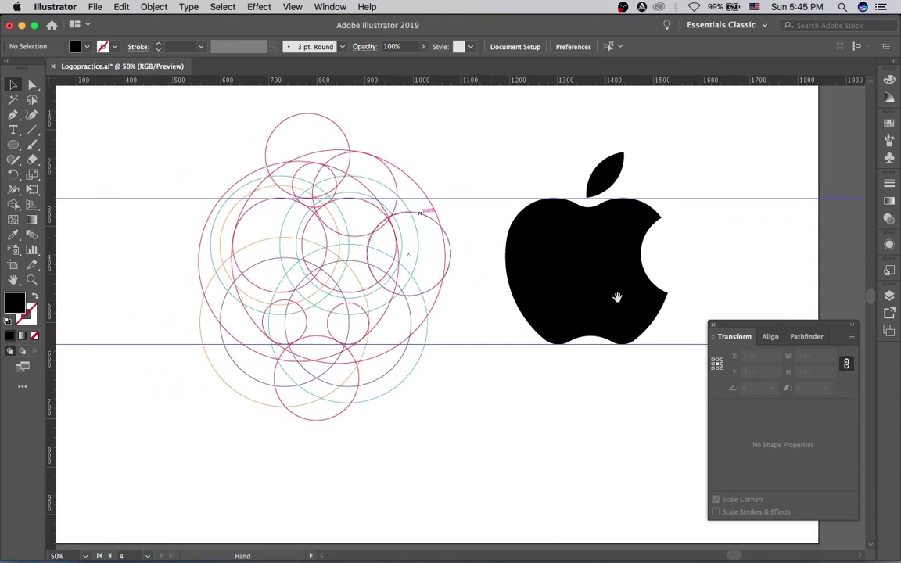
left_click(712, 326)
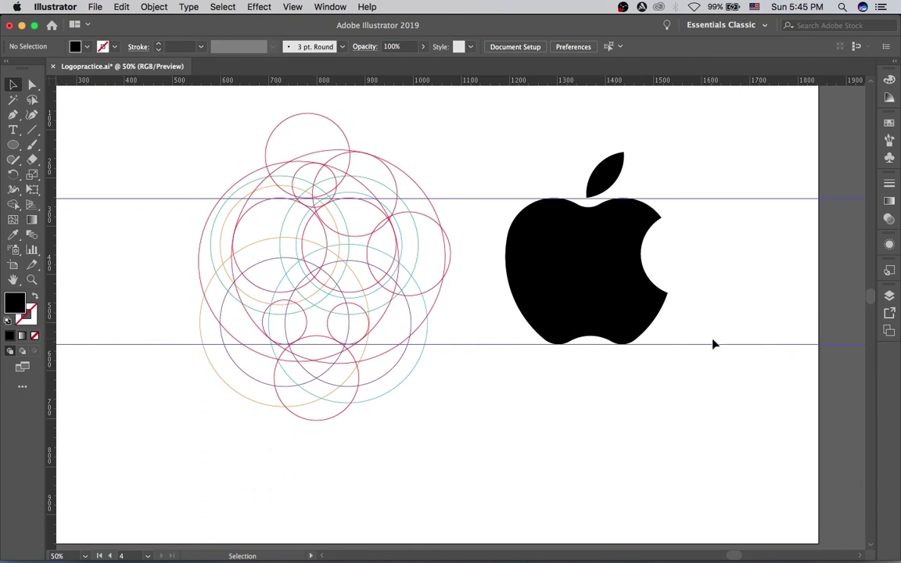
scroll(467, 226, "down", 1)
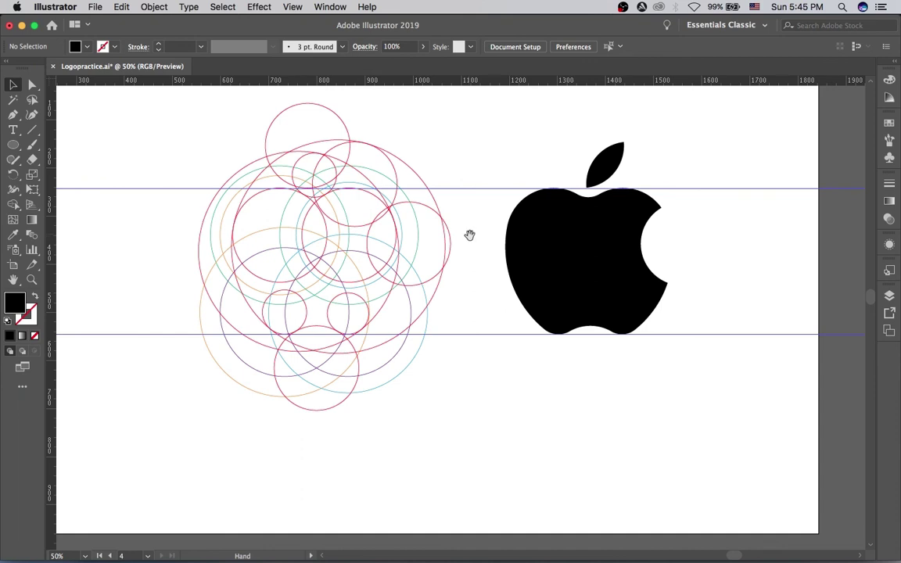
key("super+equal")
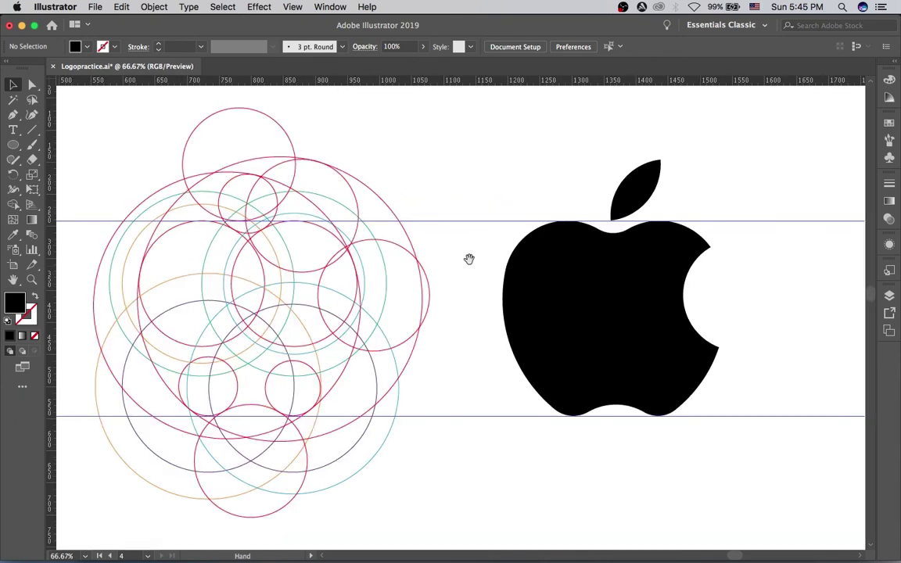
left_click_drag(469, 260, 480, 256)
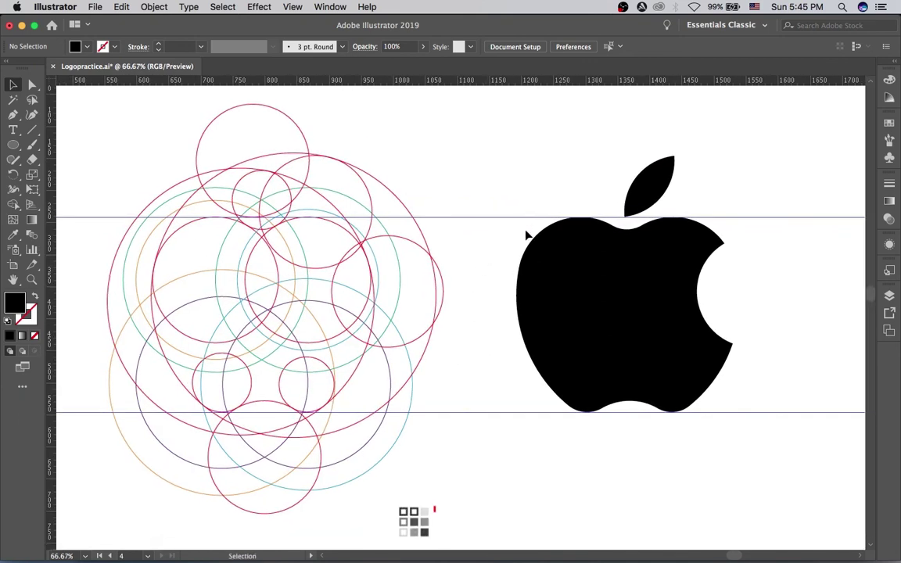